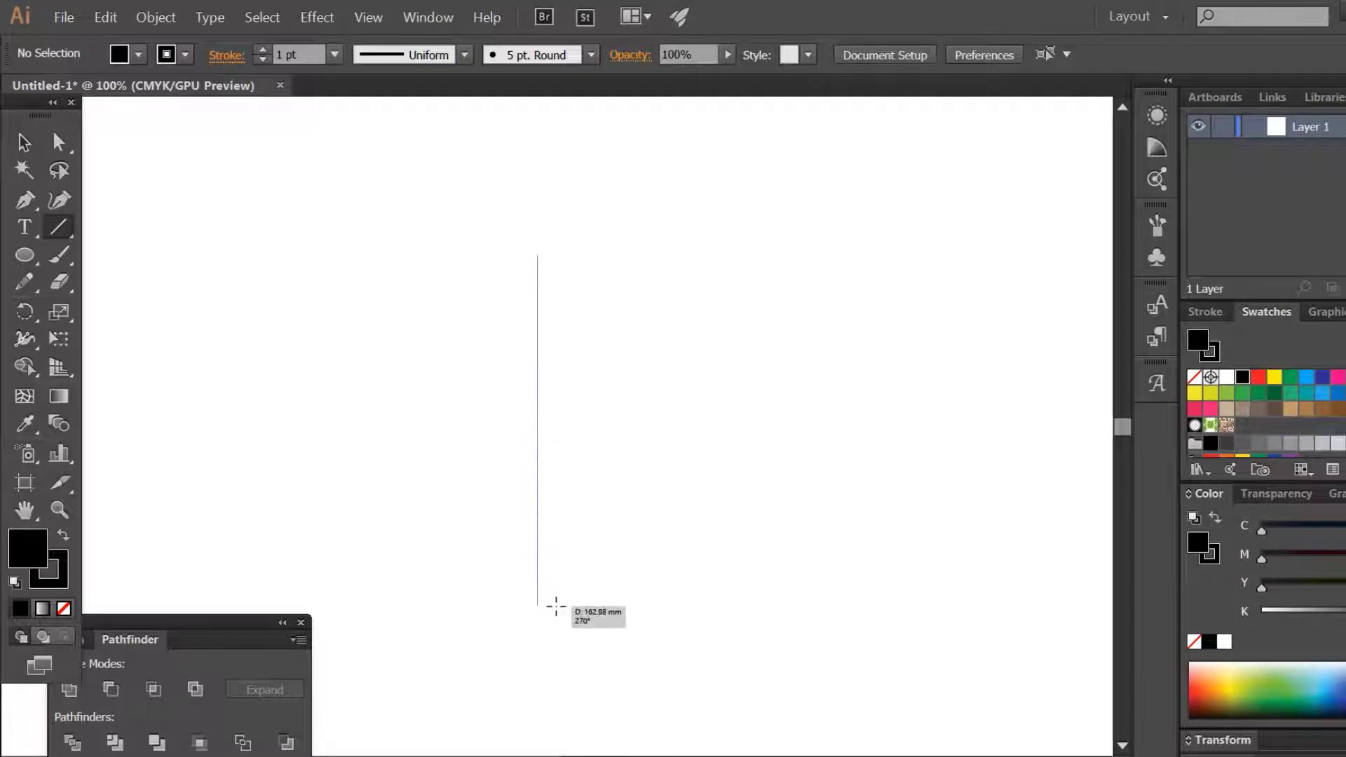
# - Draw a vertical line, repeat copies into ten evenly spaced lines, and select them all
pyautogui.moveTo(541, 297); pyautogui.dragTo(552, 607)
pyautogui.click(35, 149)
pyautogui.click(430, 520)
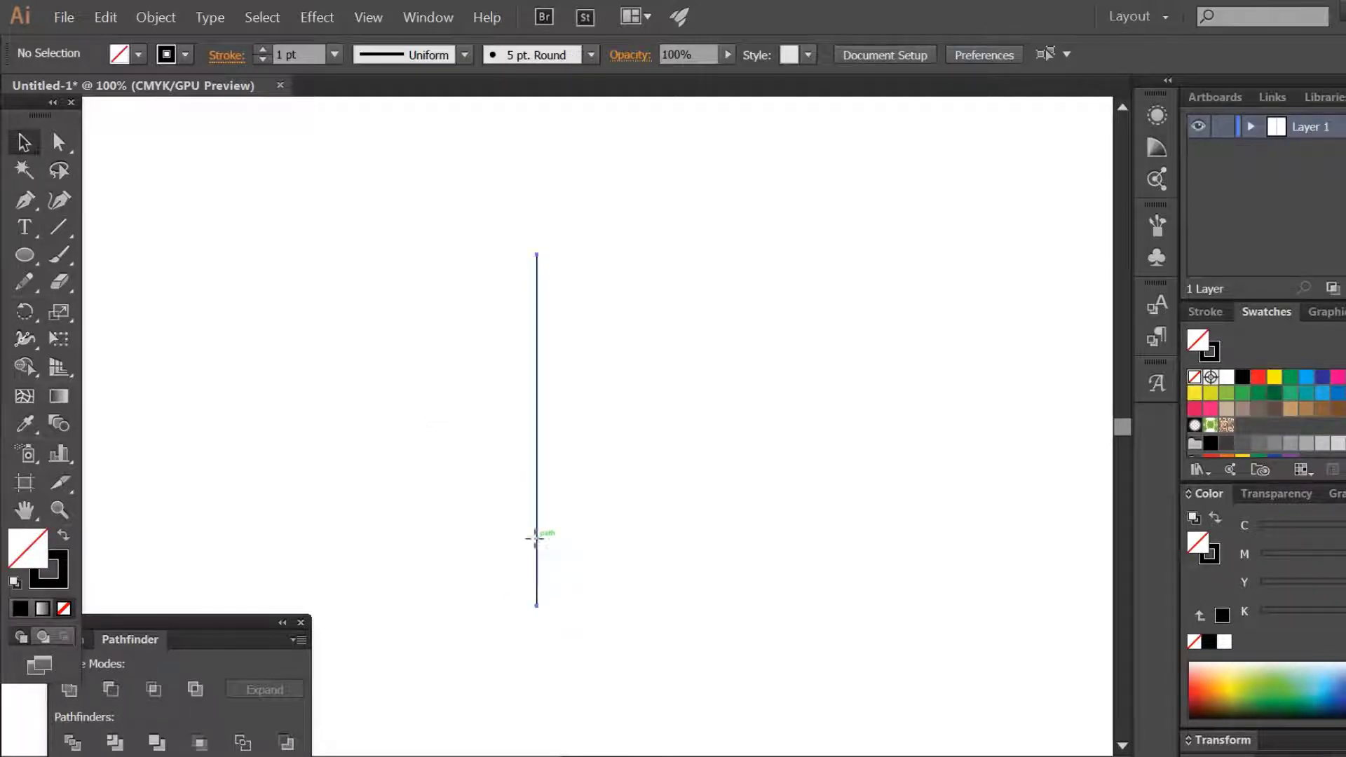
pyautogui.moveTo(534, 544); pyautogui.dragTo(564, 545)
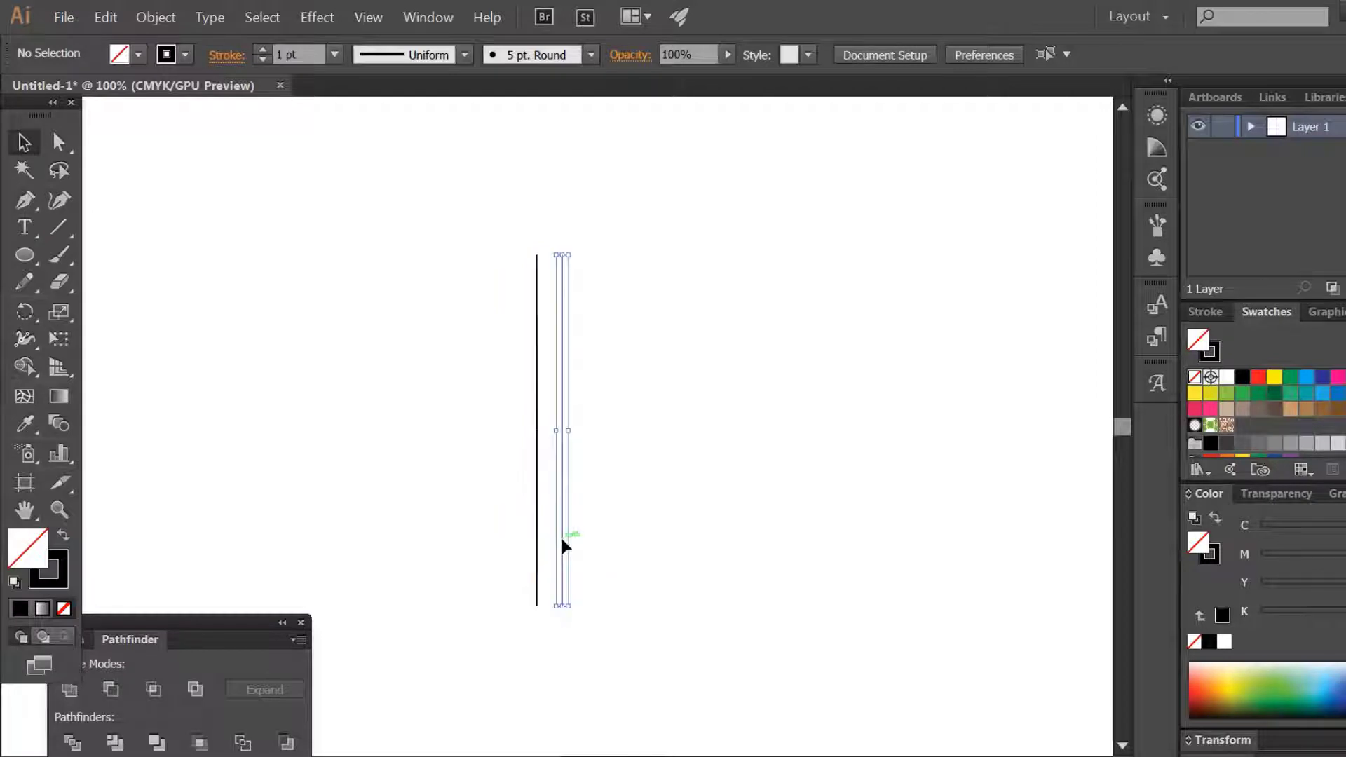
pyautogui.hotkey('ctrl', 'd')
pyautogui.hotkey('ctrl', 'd')
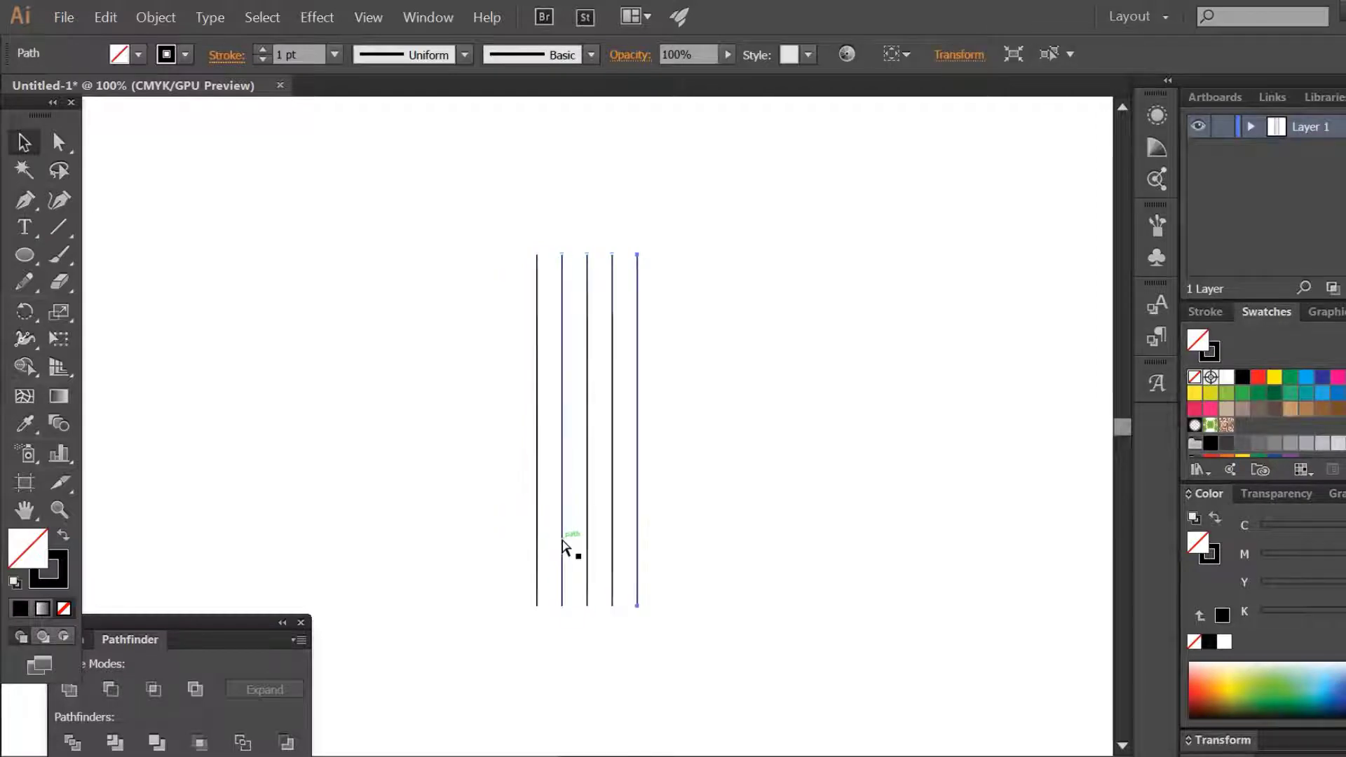
pyautogui.hotkey('ctrl', 'd')
pyautogui.hotkey('ctrl', 'd')
pyautogui.hotkey('ctrl', 'd')
pyautogui.hotkey('ctrl', 'd')
pyautogui.hotkey('ctrl', 'd')
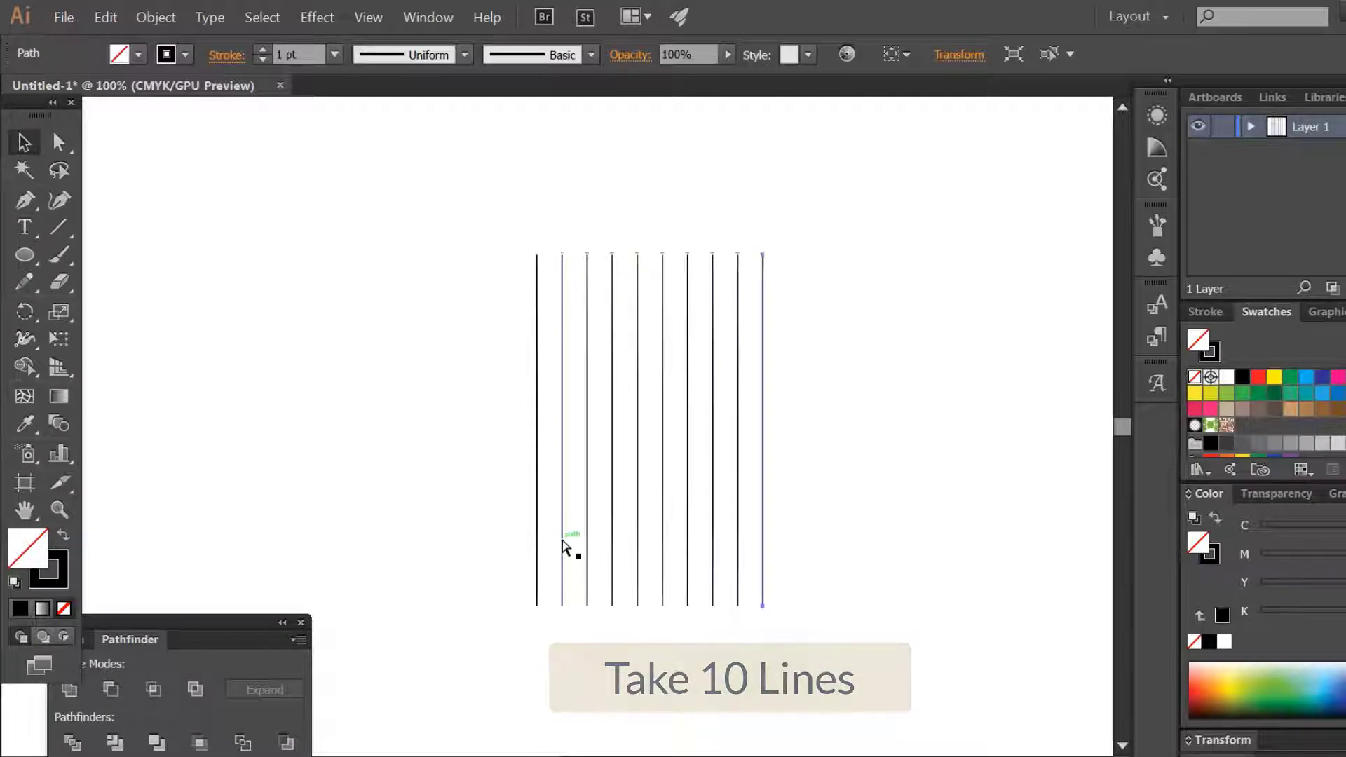
pyautogui.moveTo(442, 263); pyautogui.dragTo(852, 343)
# - Group the ten vertical lines and paste a copy in front
pyautogui.click(172, 19)
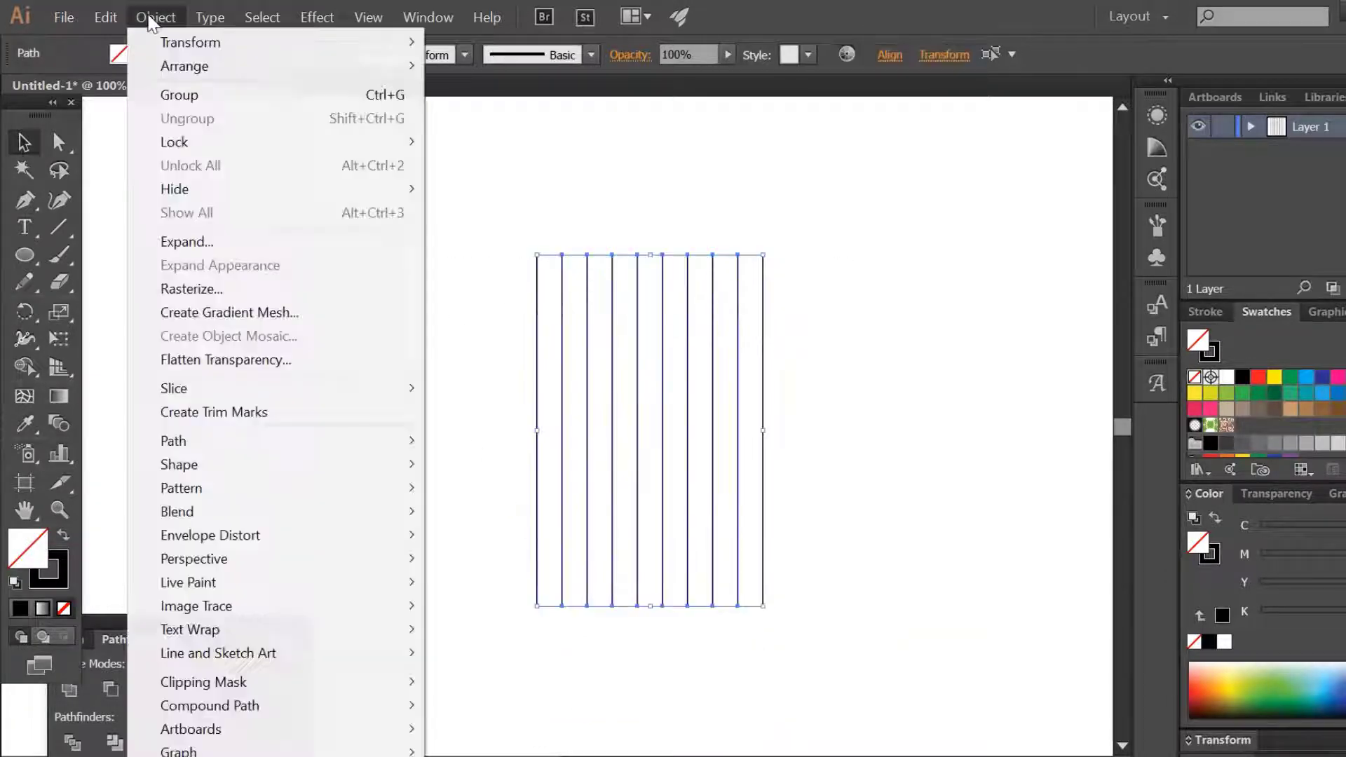
pyautogui.click(176, 95)
pyautogui.click(108, 21)
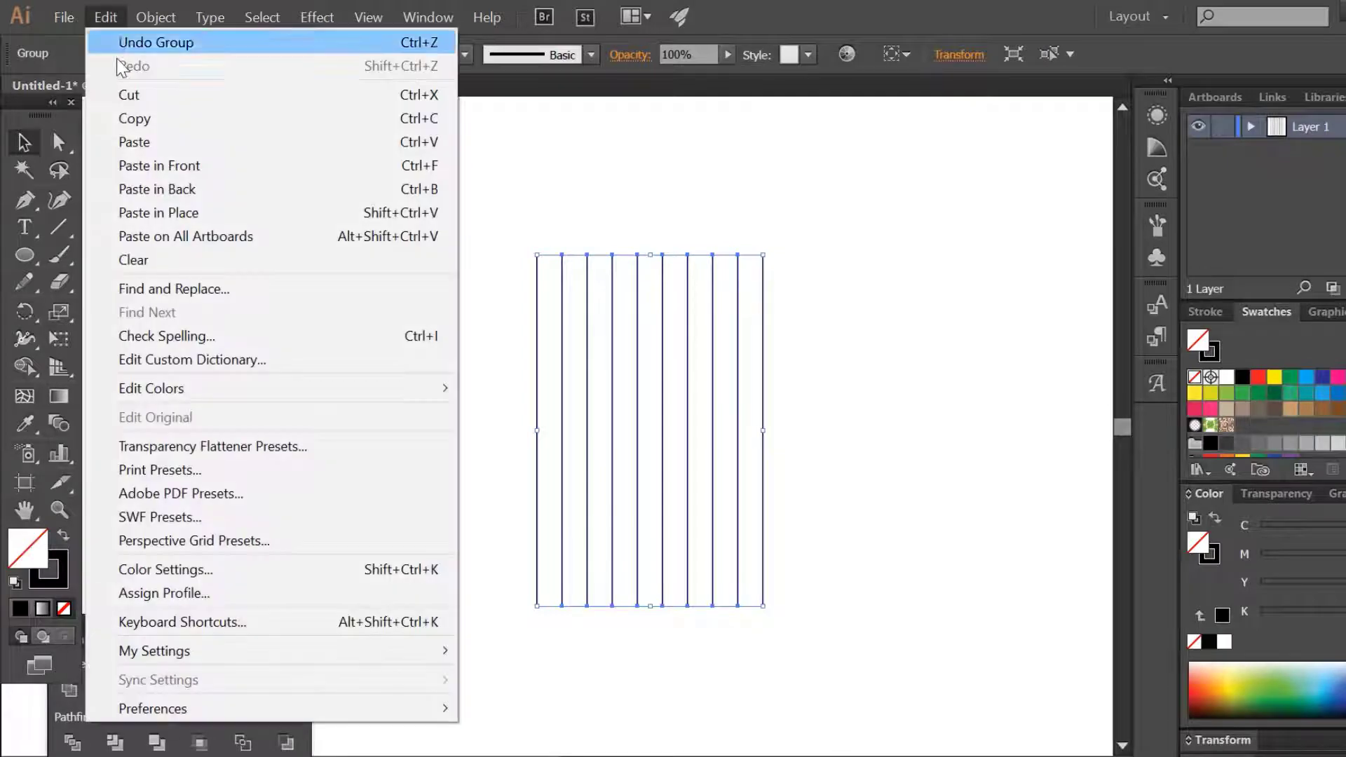
pyautogui.click(143, 118)
pyautogui.click(113, 21)
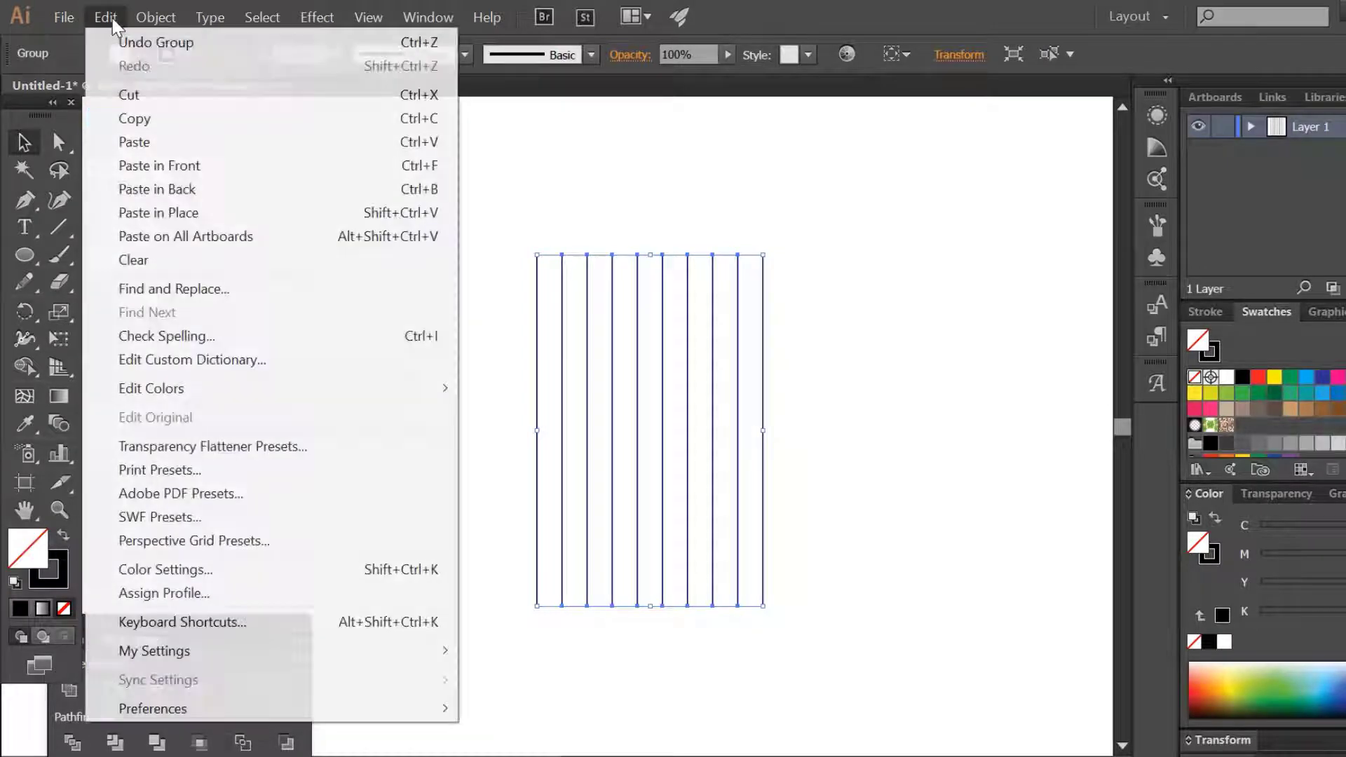
pyautogui.click(148, 166)
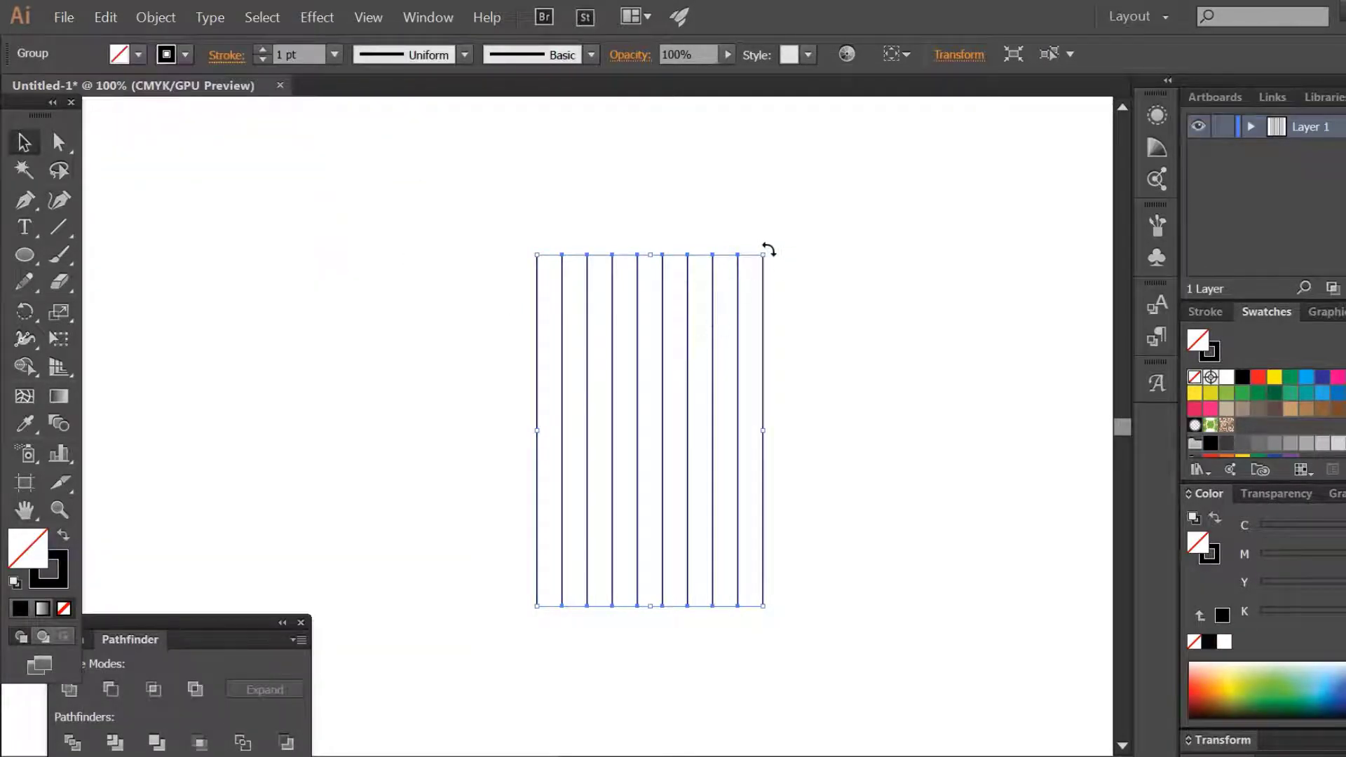
# - Rotate the copy 90° into horizontal lines and move the whole grid up slightly
pyautogui.moveTo(718, 251); pyautogui.dragTo(468, 309)
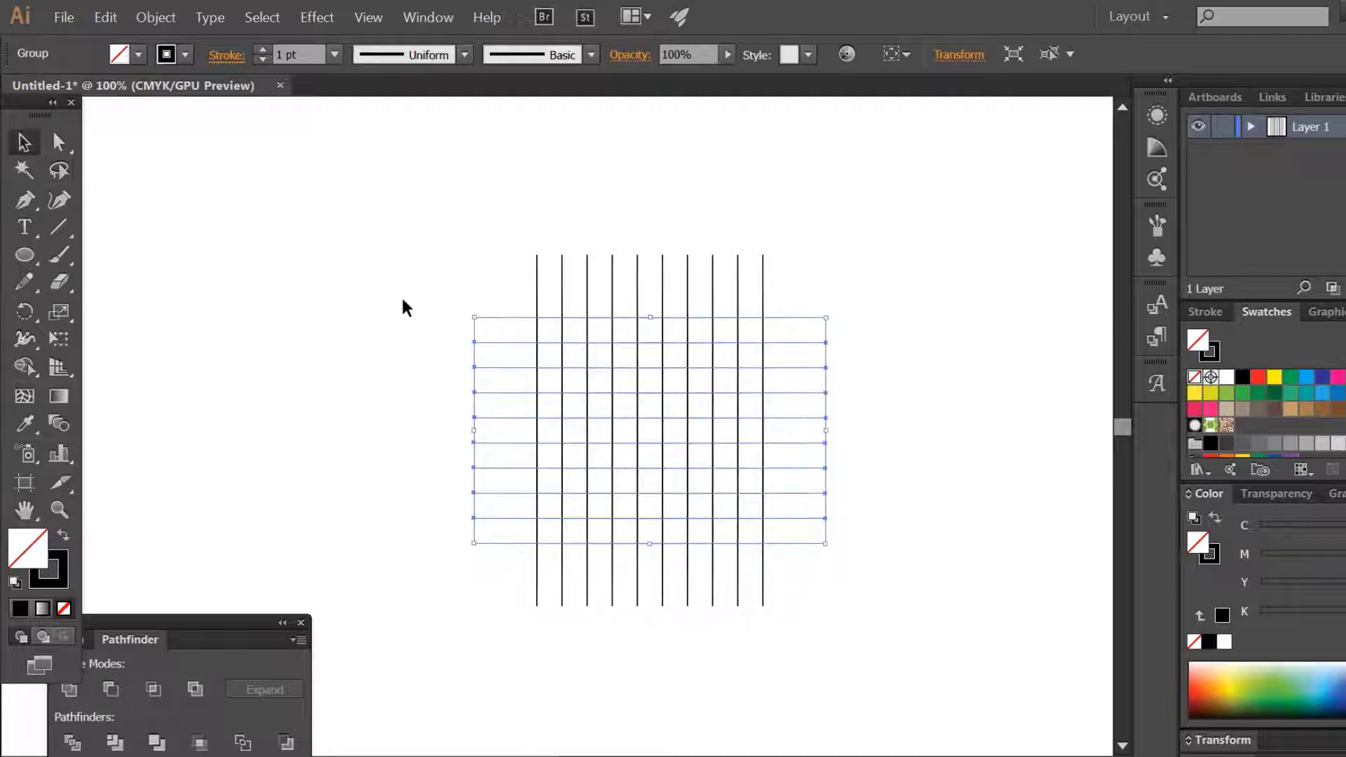
pyautogui.moveTo(405, 254); pyautogui.dragTo(827, 570)
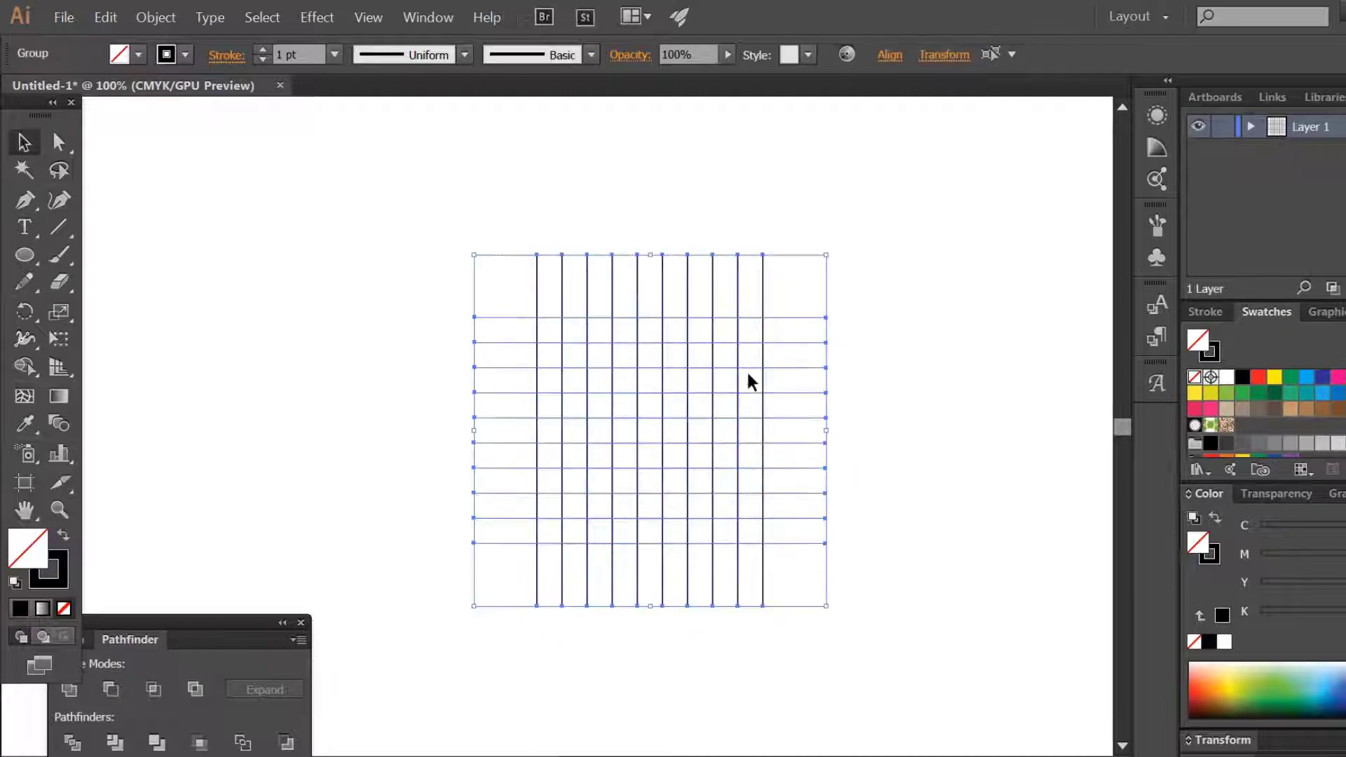
pyautogui.moveTo(746, 371); pyautogui.dragTo(747, 334)
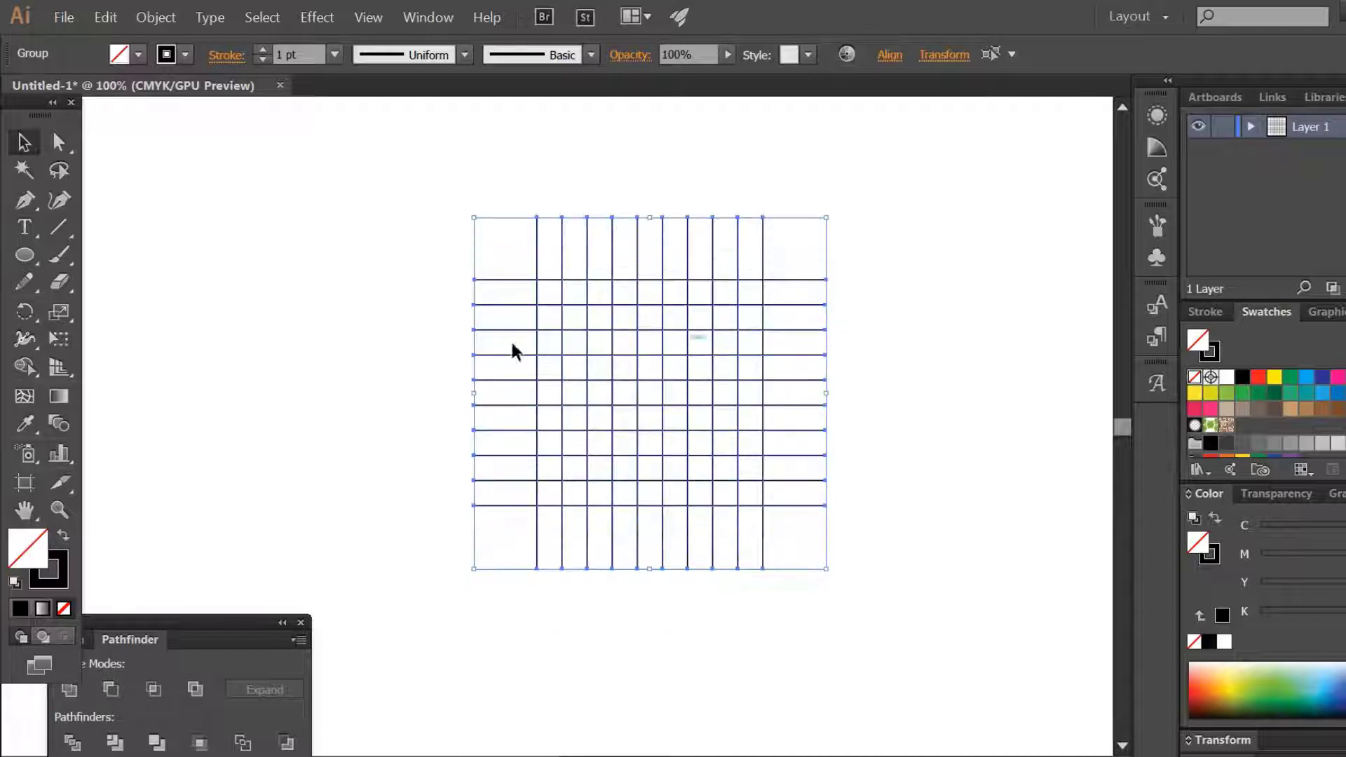
# - Draw a circle with the Ellipse tool centred inside the line grid
pyautogui.click(328, 345)
pyautogui.click(24, 255)
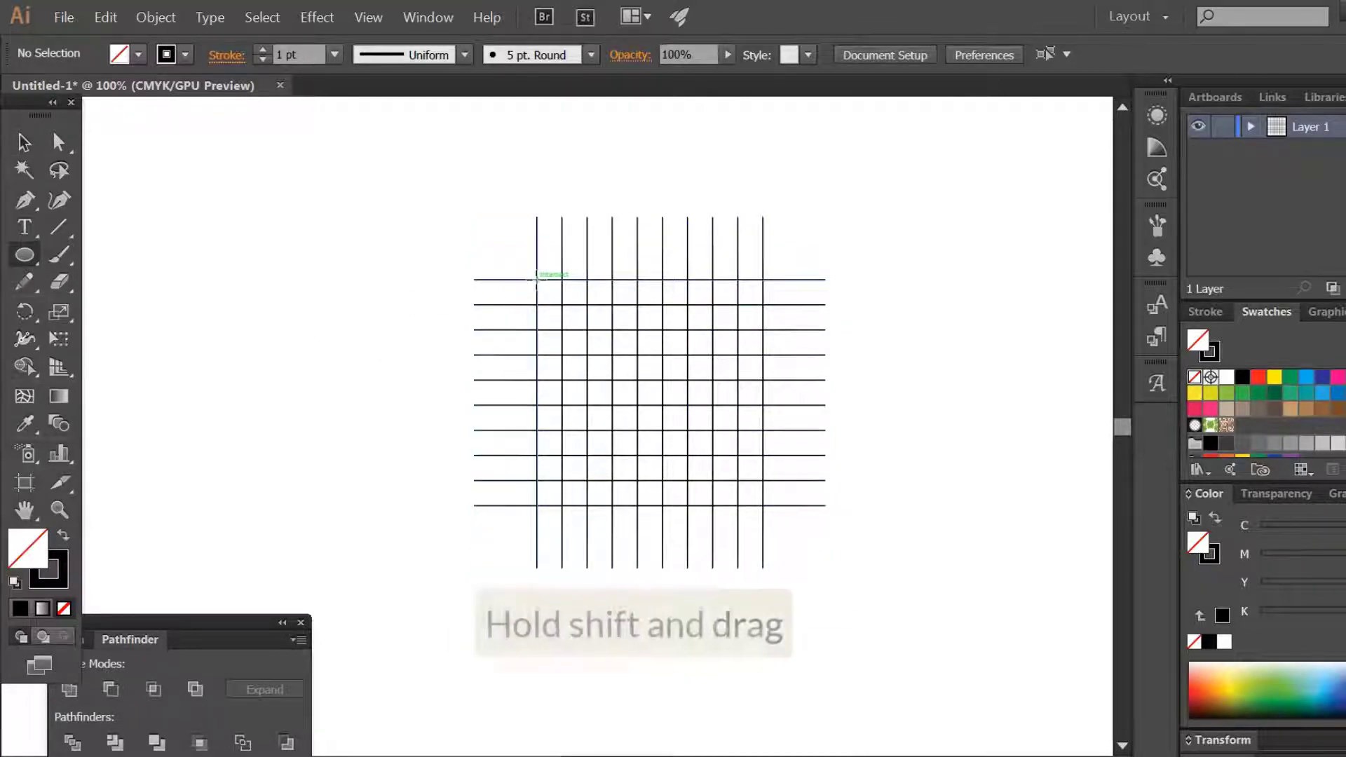
pyautogui.moveTo(536, 279); pyautogui.dragTo(762, 475)
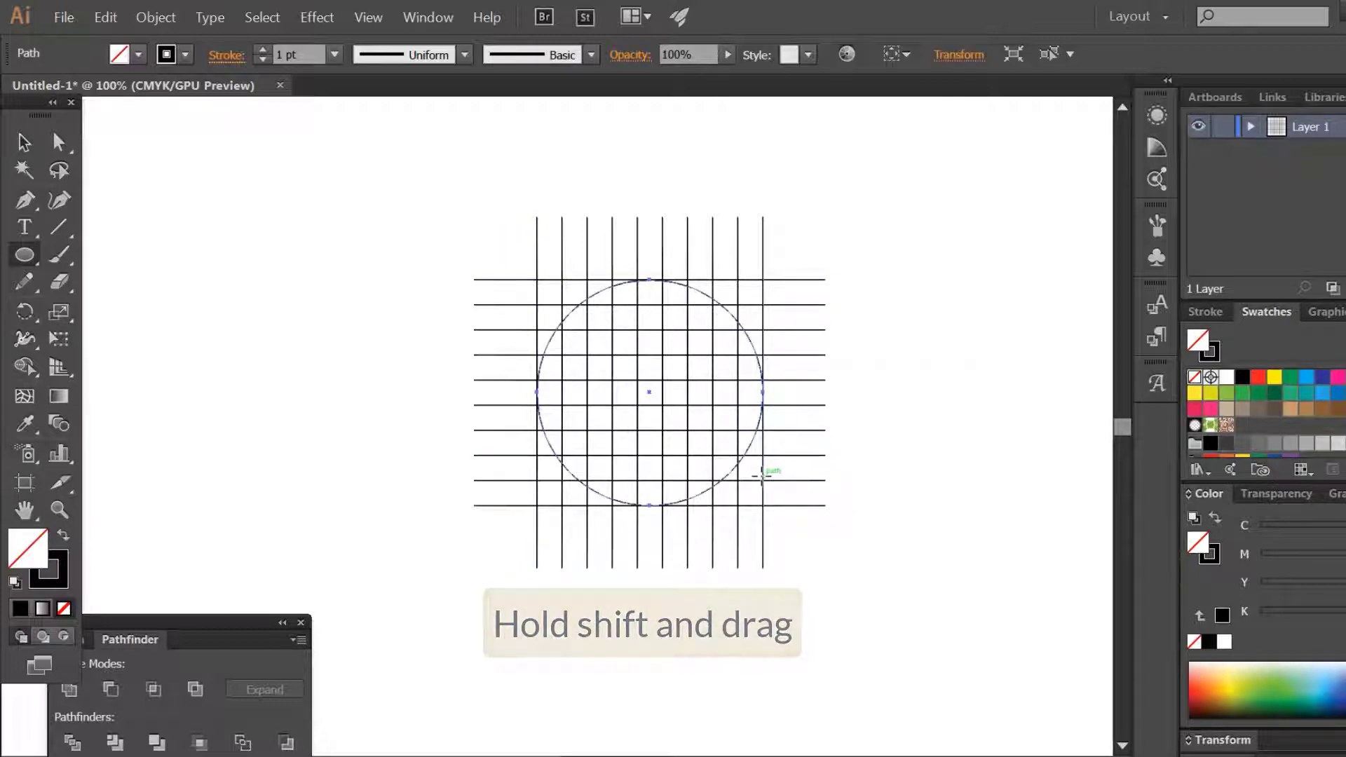
pyautogui.click(23, 142)
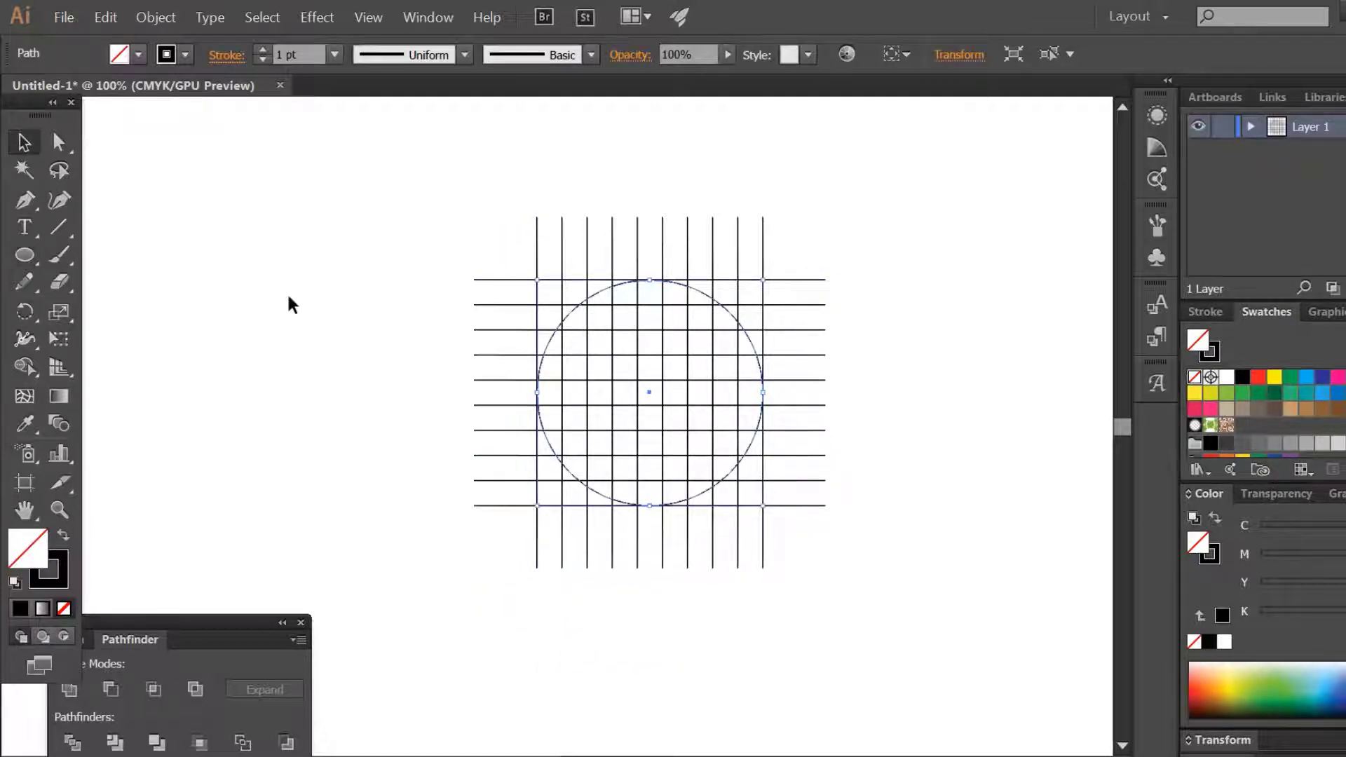
# - Paste a copy of the circle in front and shrink it into a second concentric ring
pyautogui.click(110, 11)
pyautogui.click(130, 119)
pyautogui.click(122, 21)
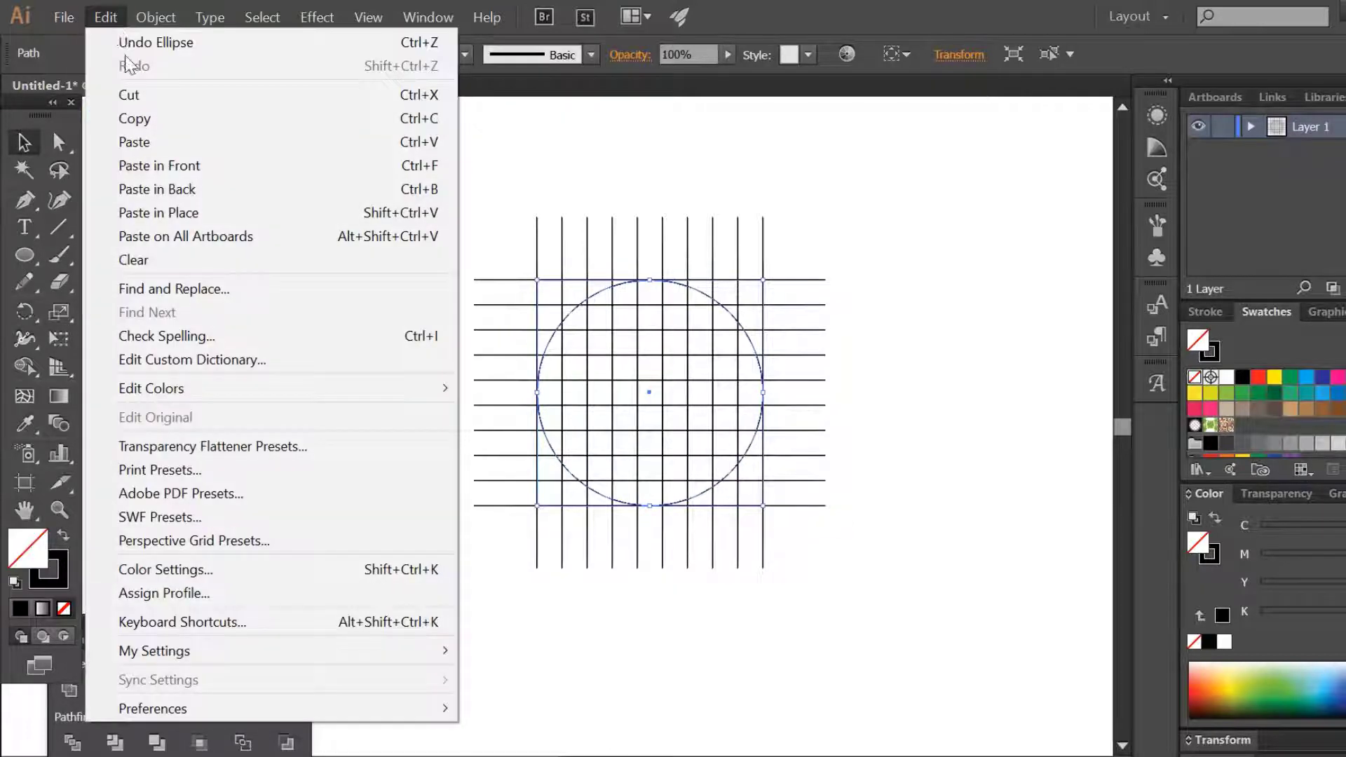
pyautogui.click(161, 166)
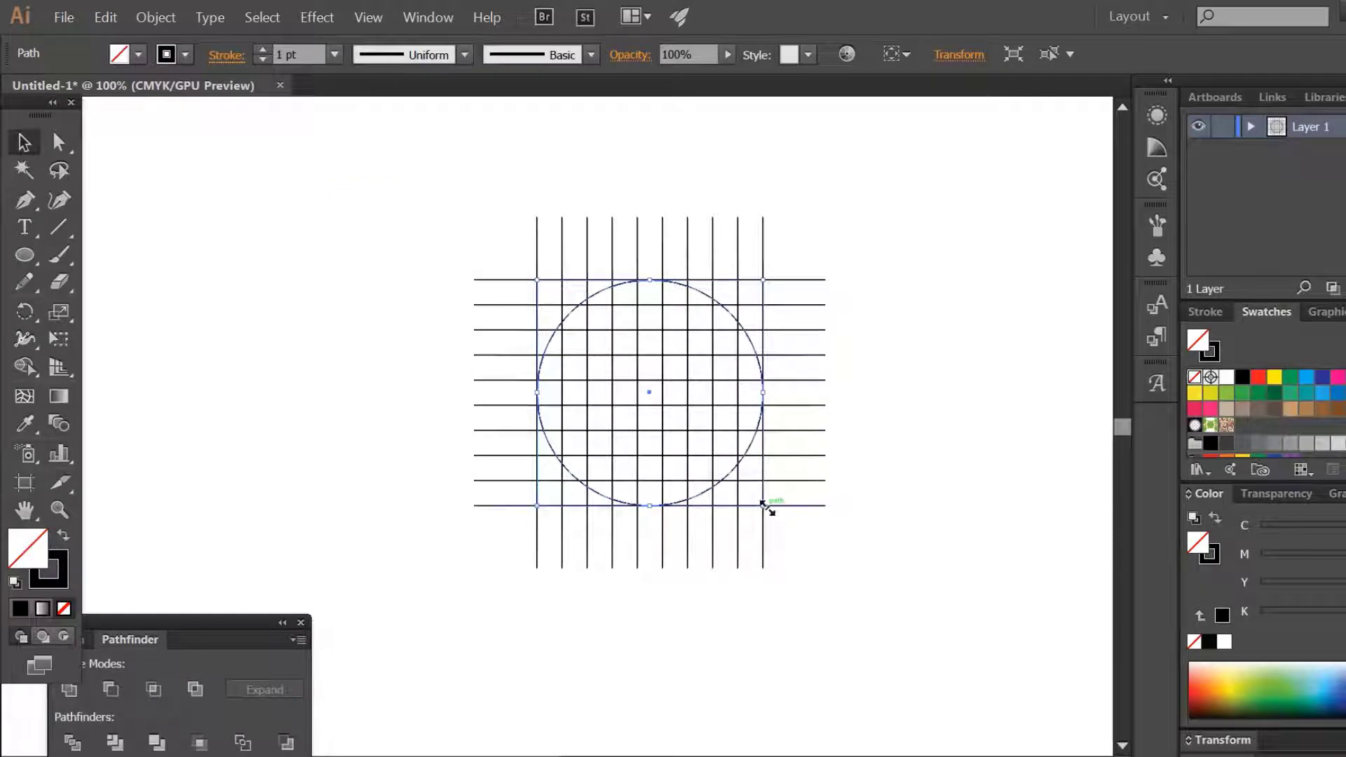
pyautogui.moveTo(764, 506); pyautogui.dragTo(741, 485)
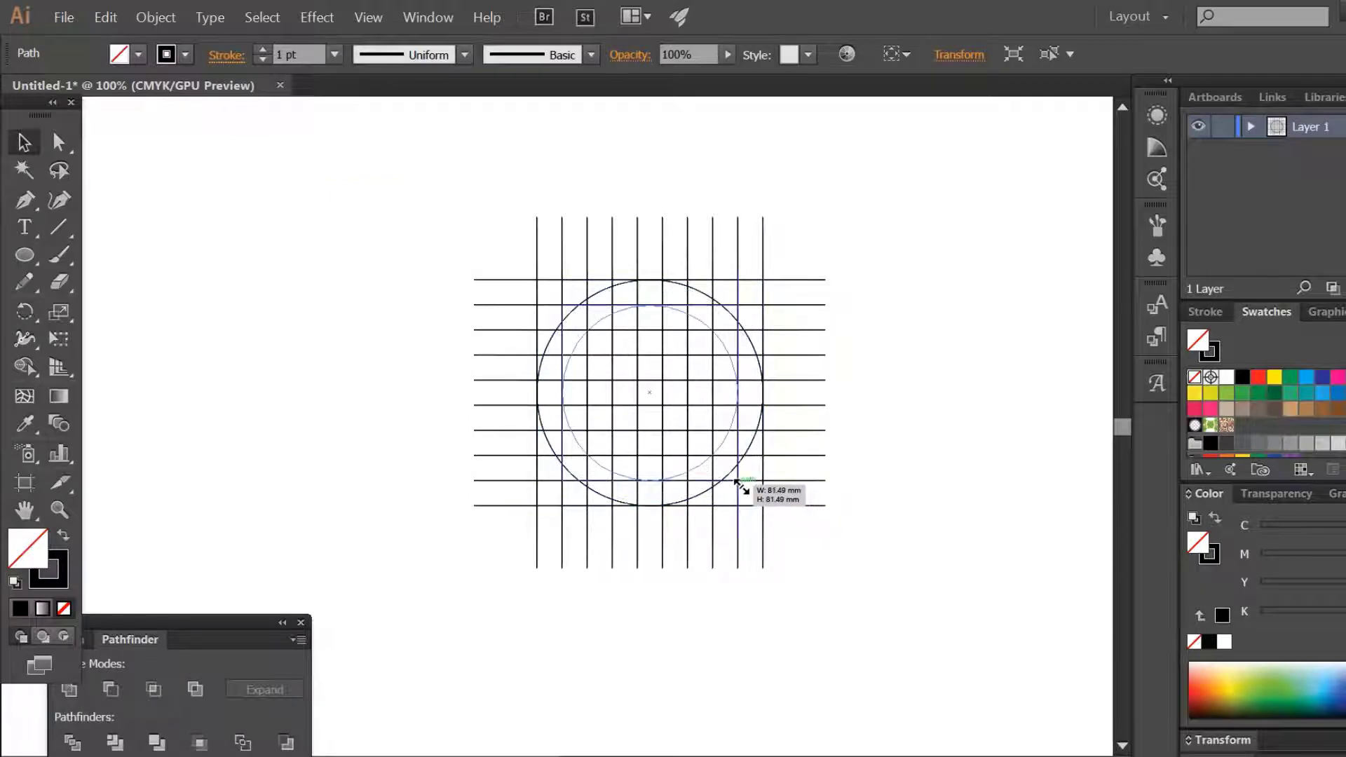
# - Paste another copy in front and shrink it into a third ring fitted to the grid
pyautogui.click(105, 17)
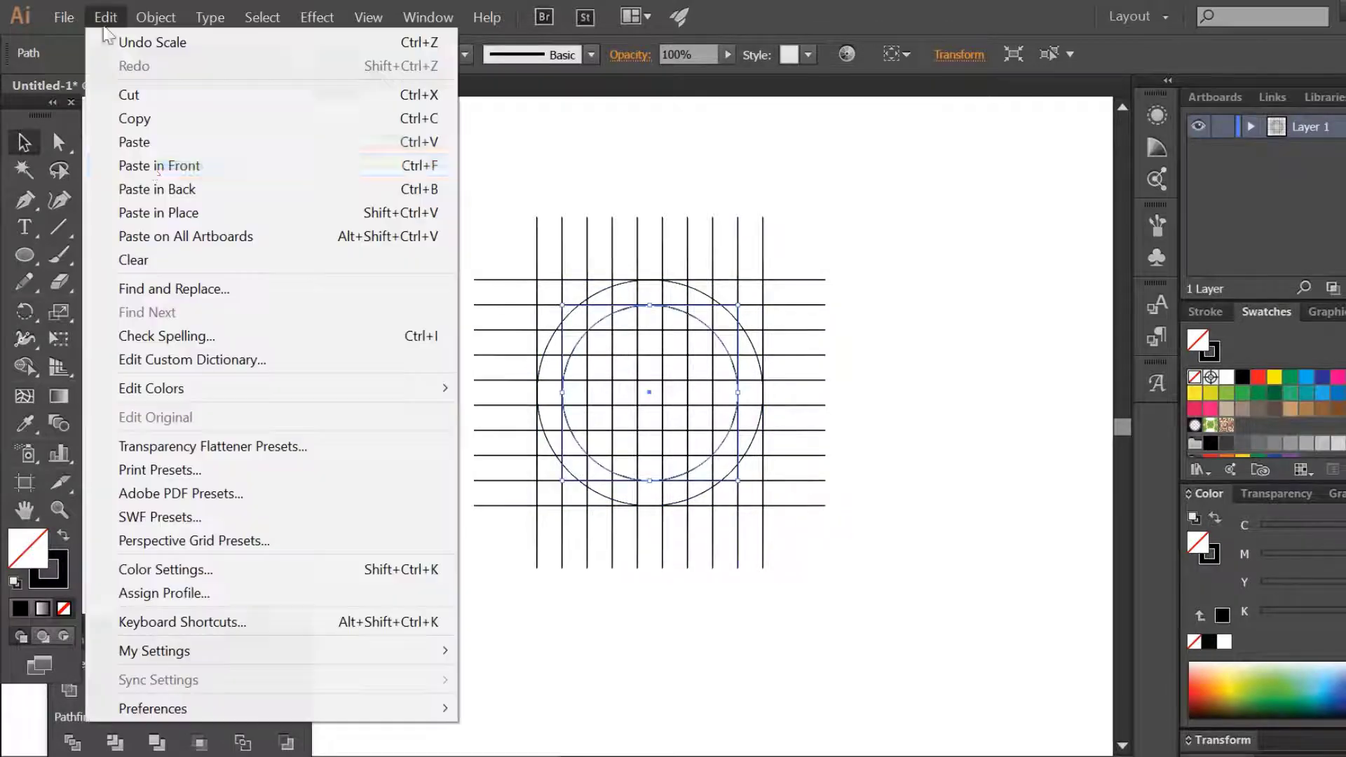
pyautogui.click(135, 118)
pyautogui.click(108, 16)
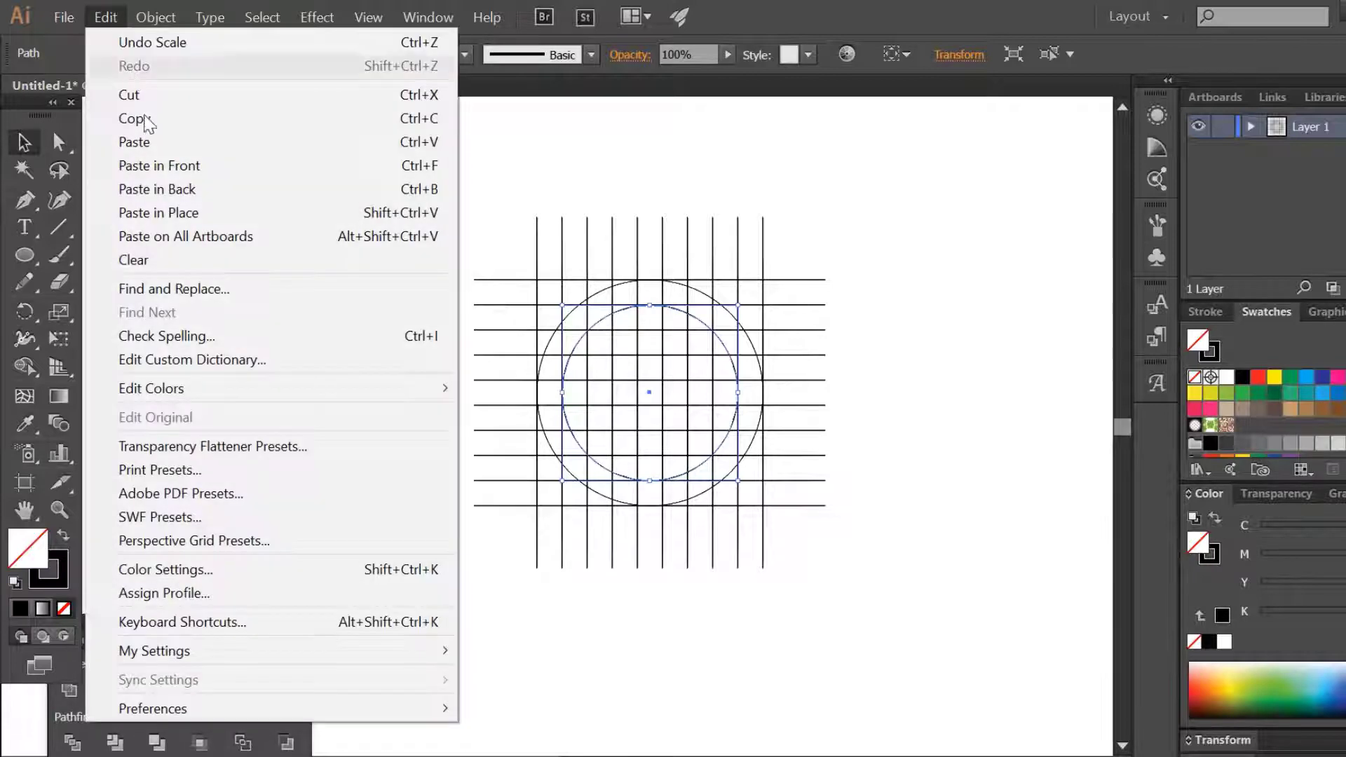
pyautogui.click(161, 164)
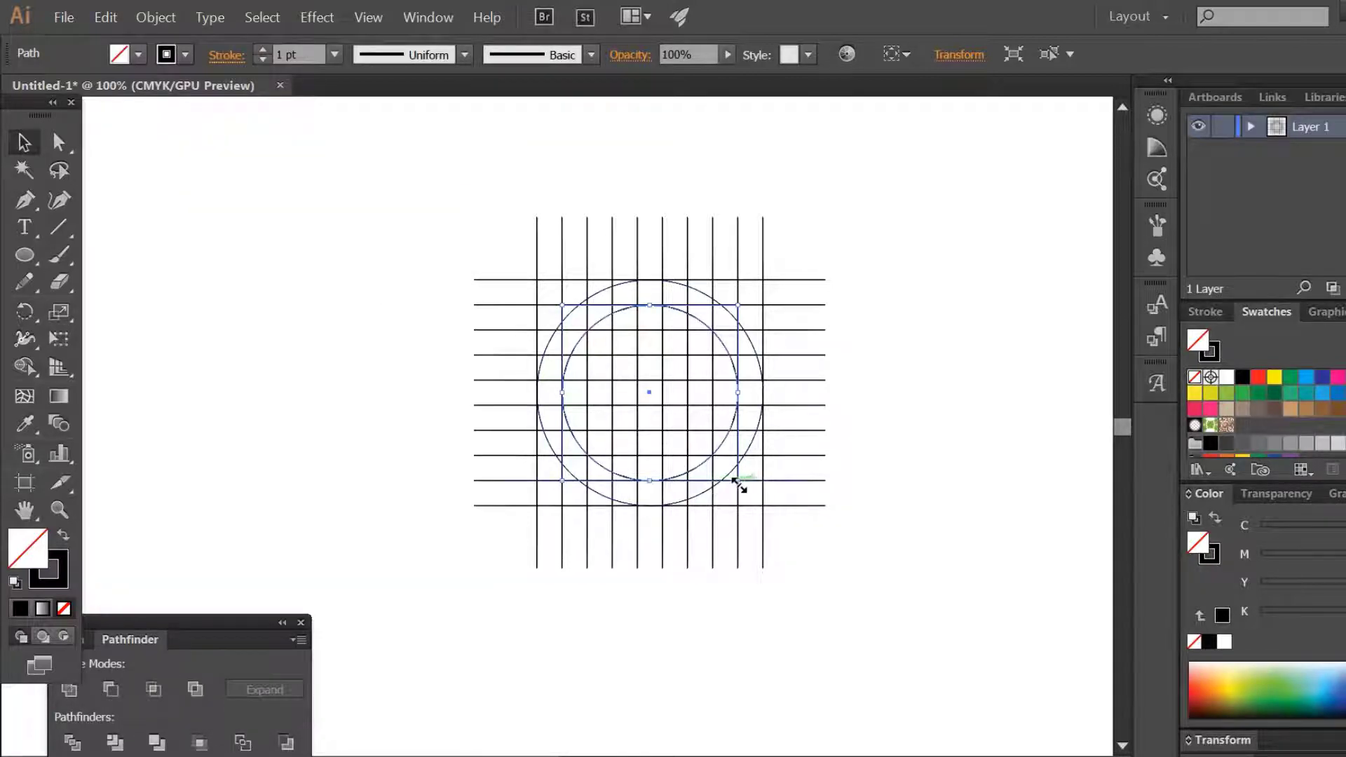
pyautogui.moveTo(734, 479); pyautogui.dragTo(706, 456)
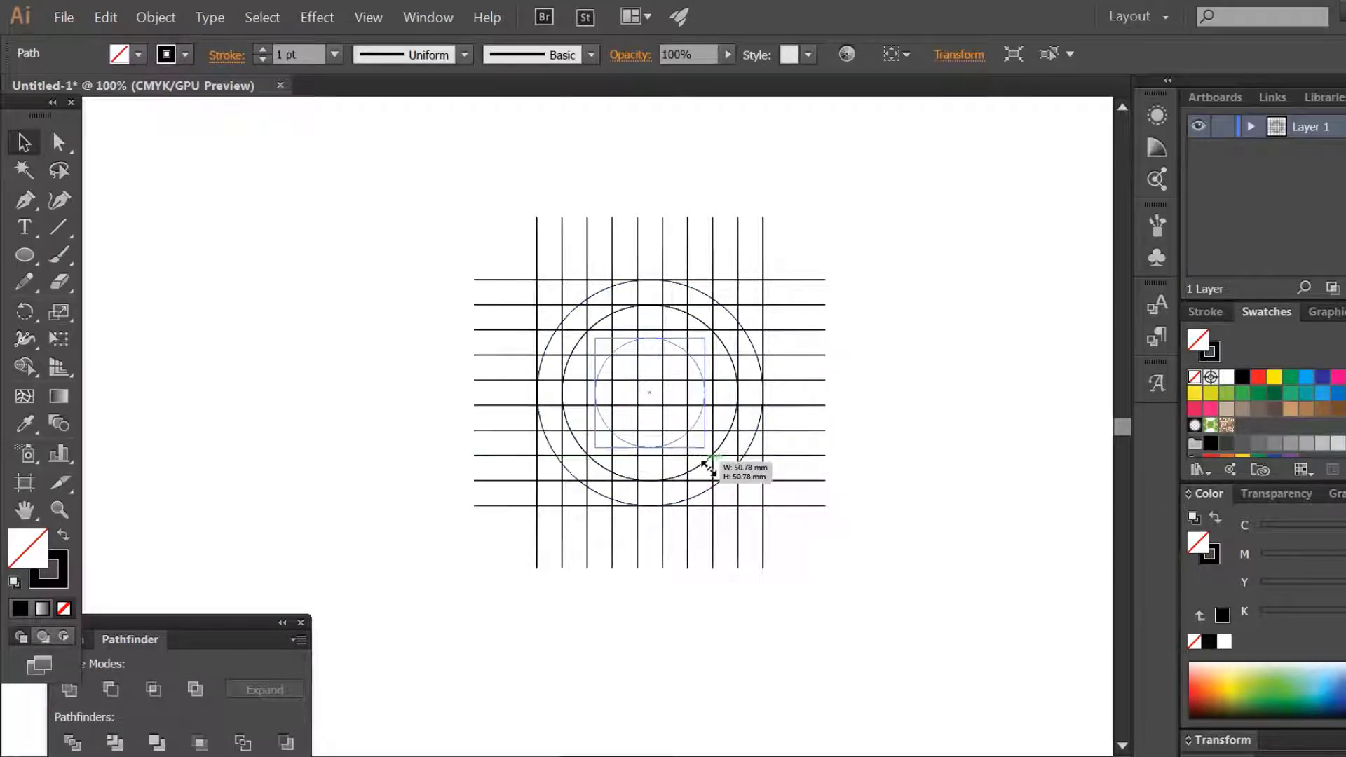
pyautogui.moveTo(705, 454); pyautogui.dragTo(712, 484)
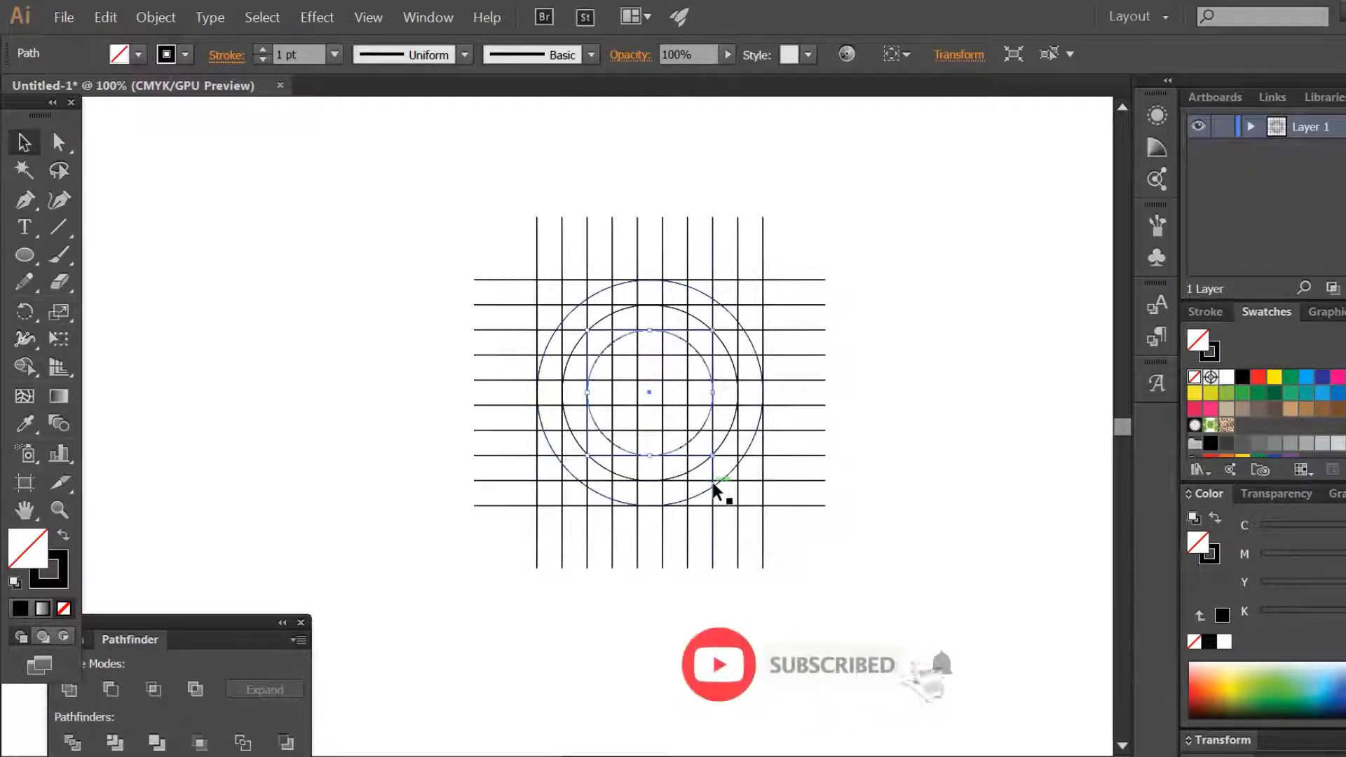
# - Paste a final copy in front and shrink it into the smallest inner circle
pyautogui.click(109, 14)
pyautogui.click(142, 119)
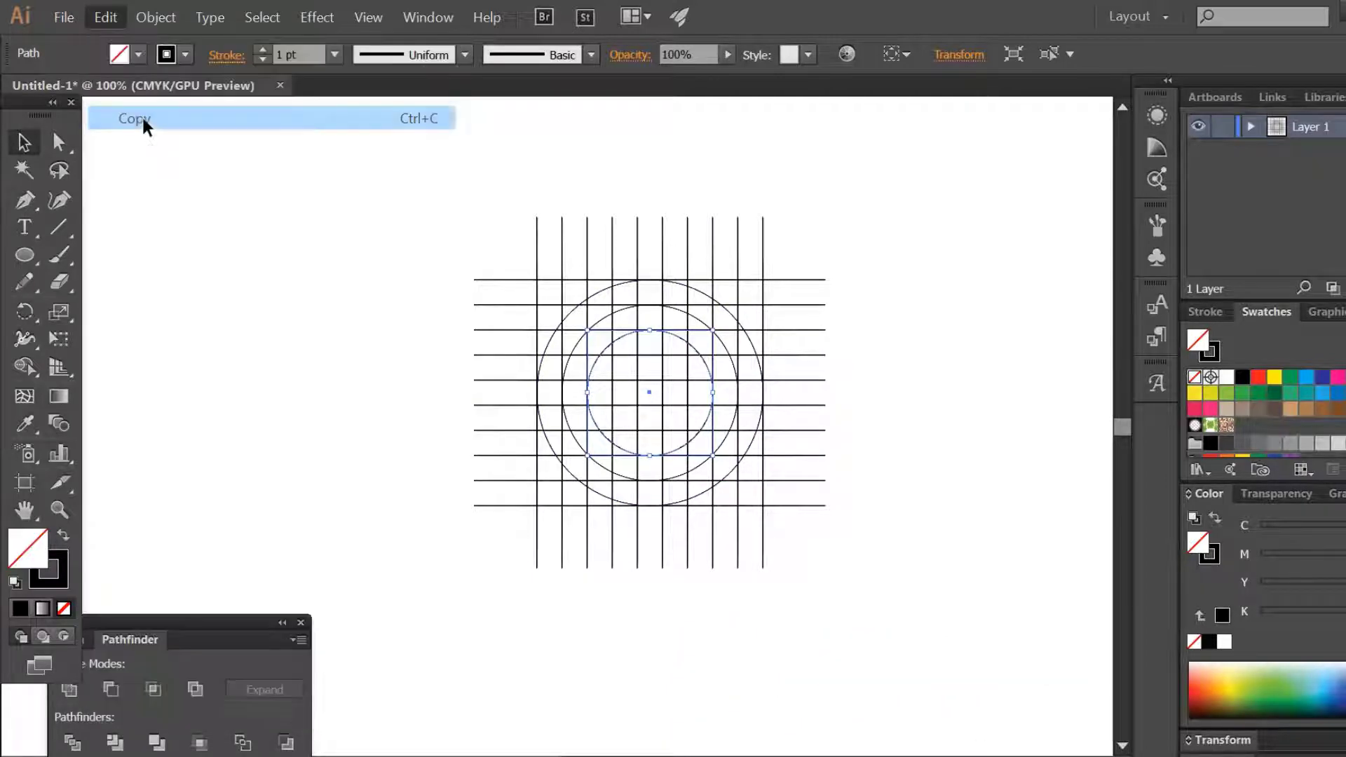
pyautogui.click(116, 13)
pyautogui.click(179, 165)
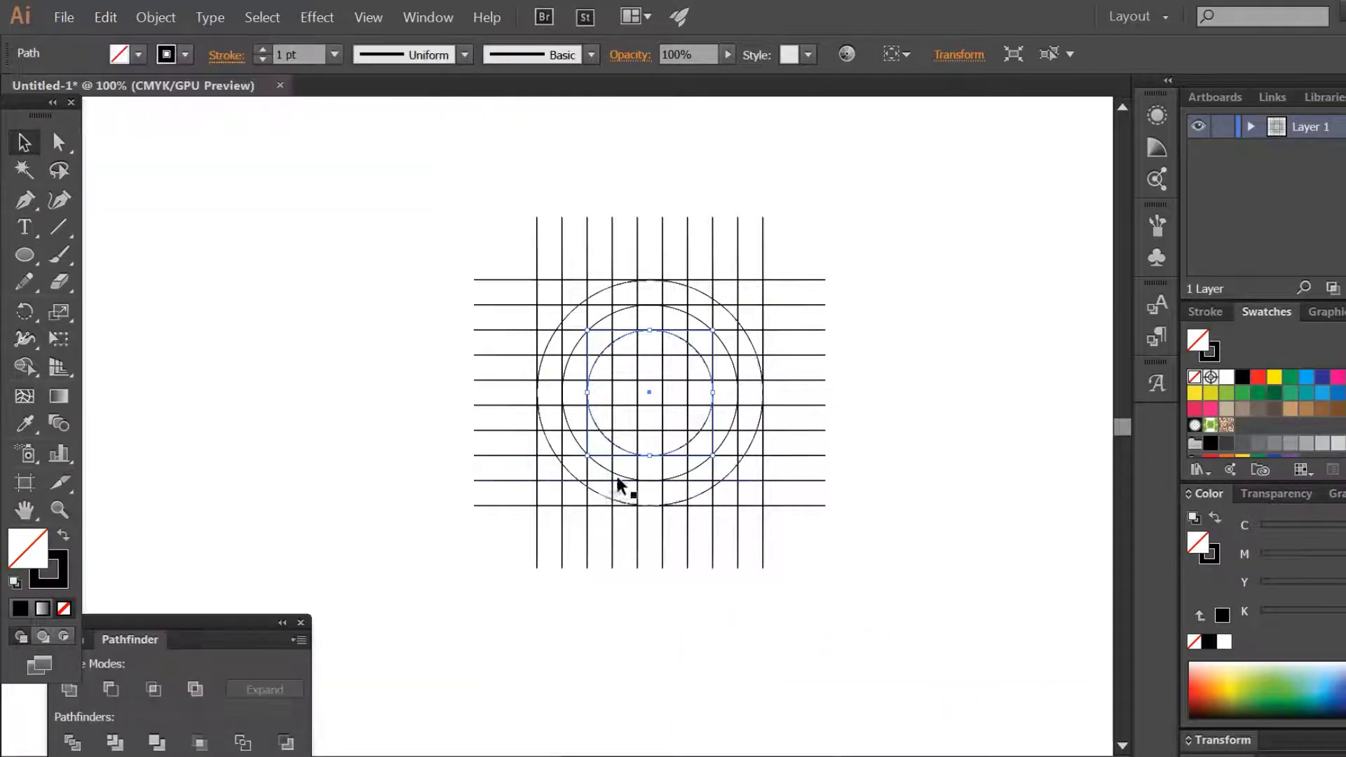
pyautogui.click(106, 17)
pyautogui.click(133, 117)
pyautogui.click(107, 17)
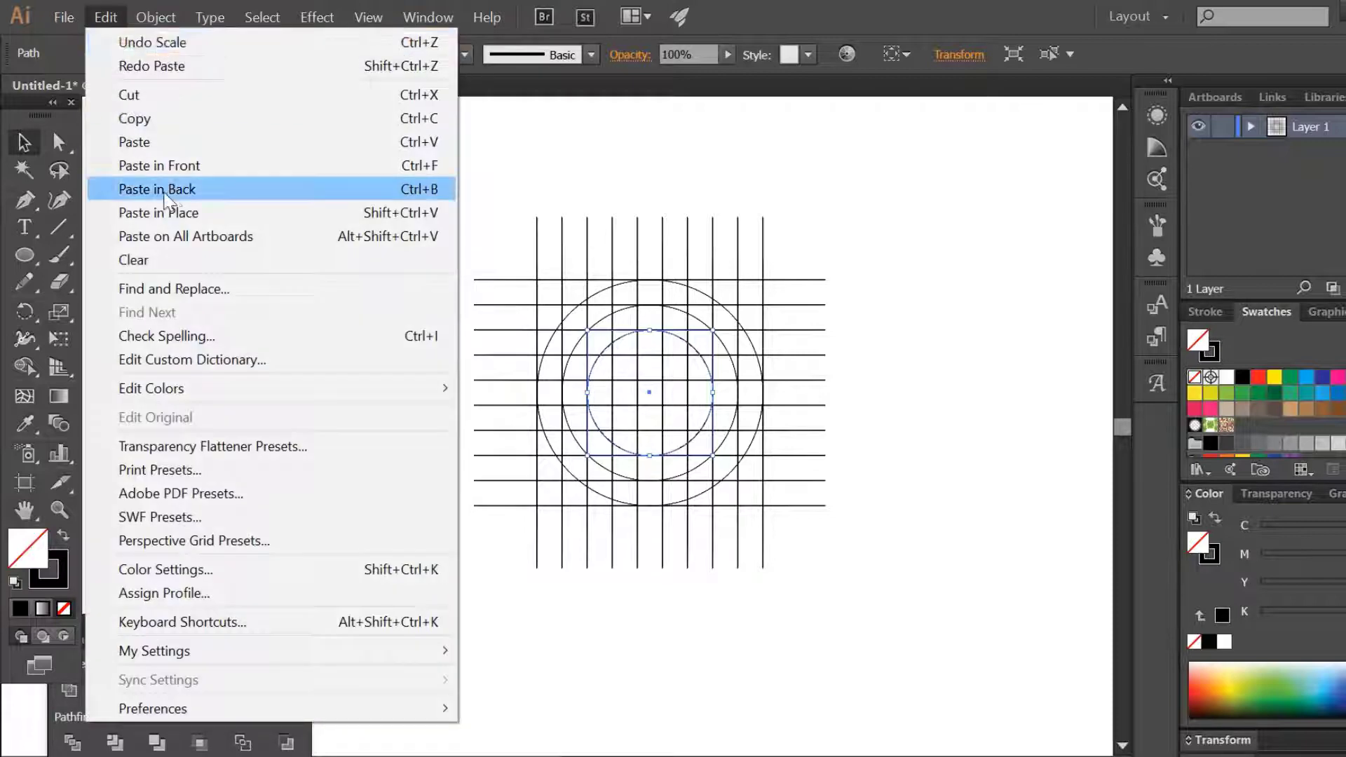
pyautogui.click(181, 167)
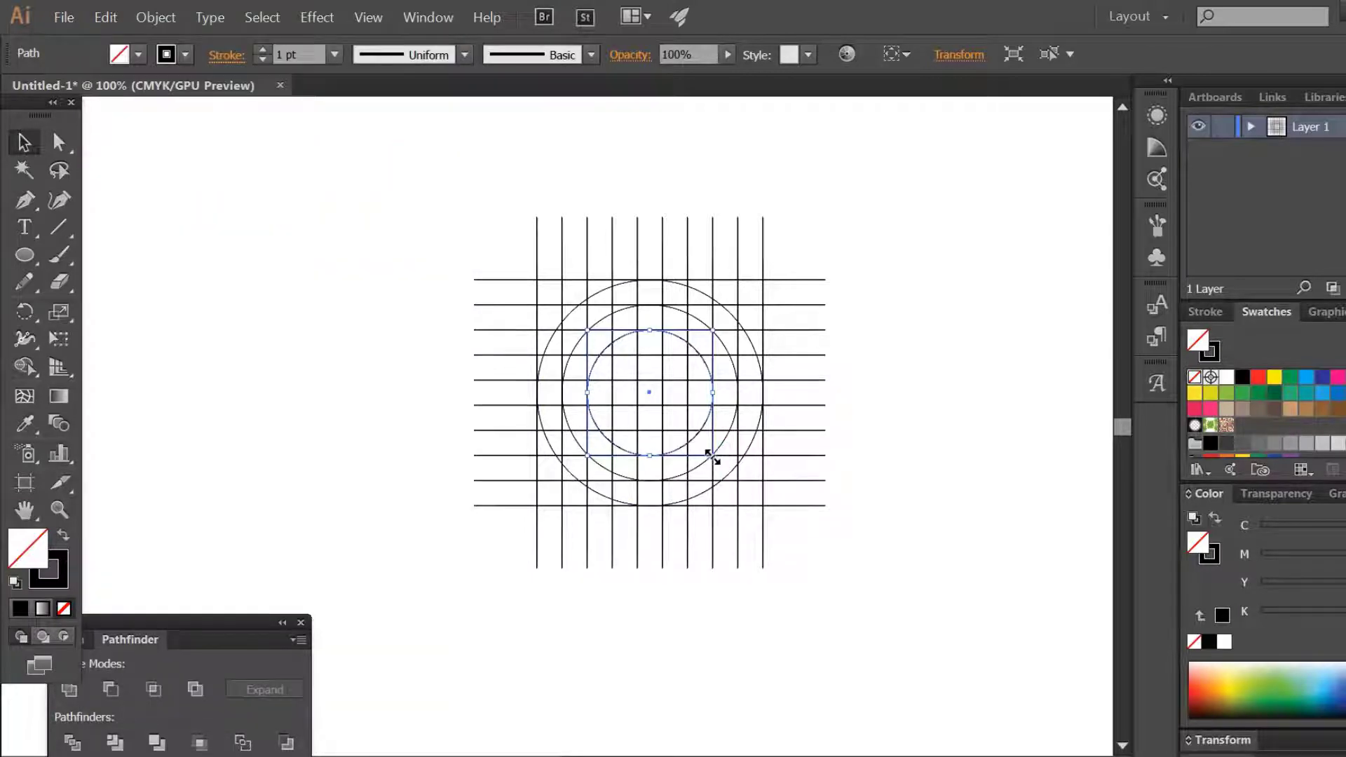
pyautogui.moveTo(707, 452); pyautogui.dragTo(690, 432)
# - Select the grid and four circles and enlarge them to fill most of the artboard
pyautogui.moveTo(380, 354); pyautogui.dragTo(880, 537)
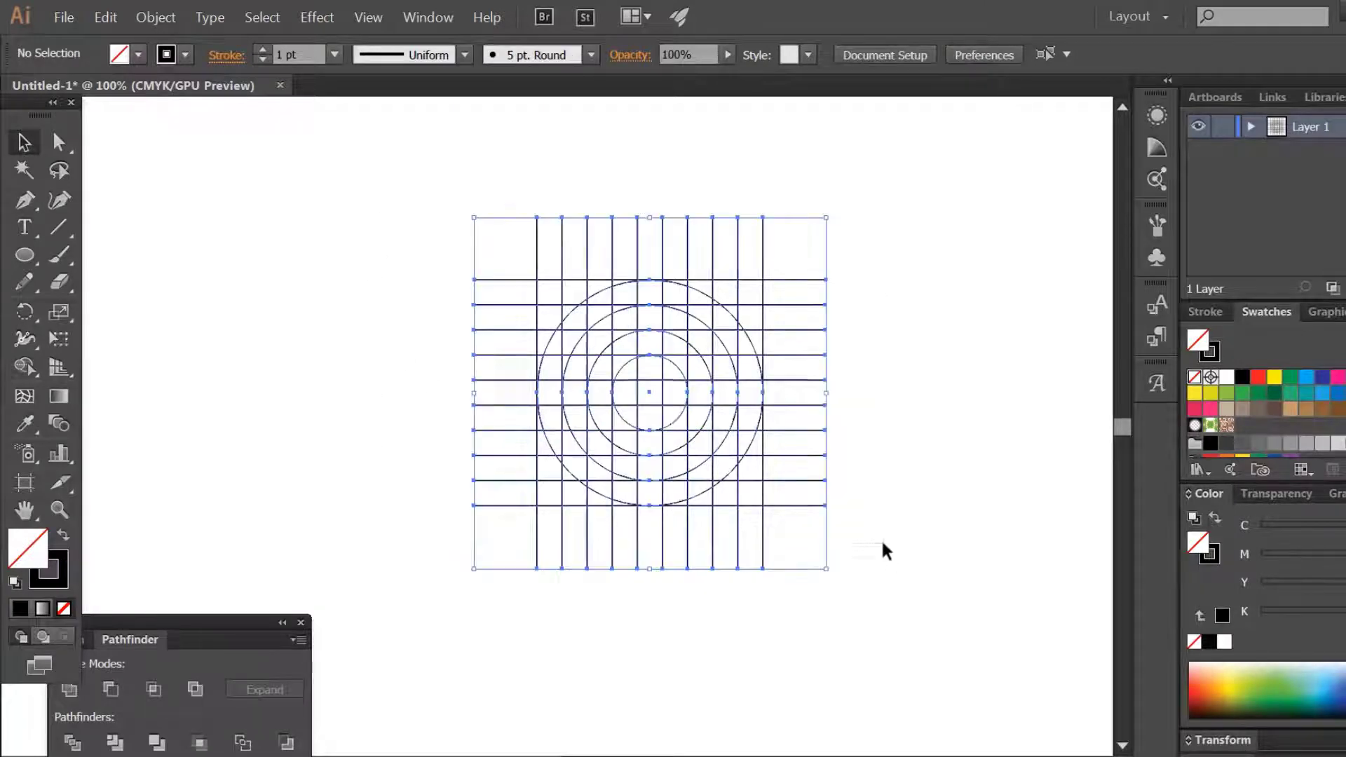
pyautogui.moveTo(827, 398); pyautogui.dragTo(1003, 479)
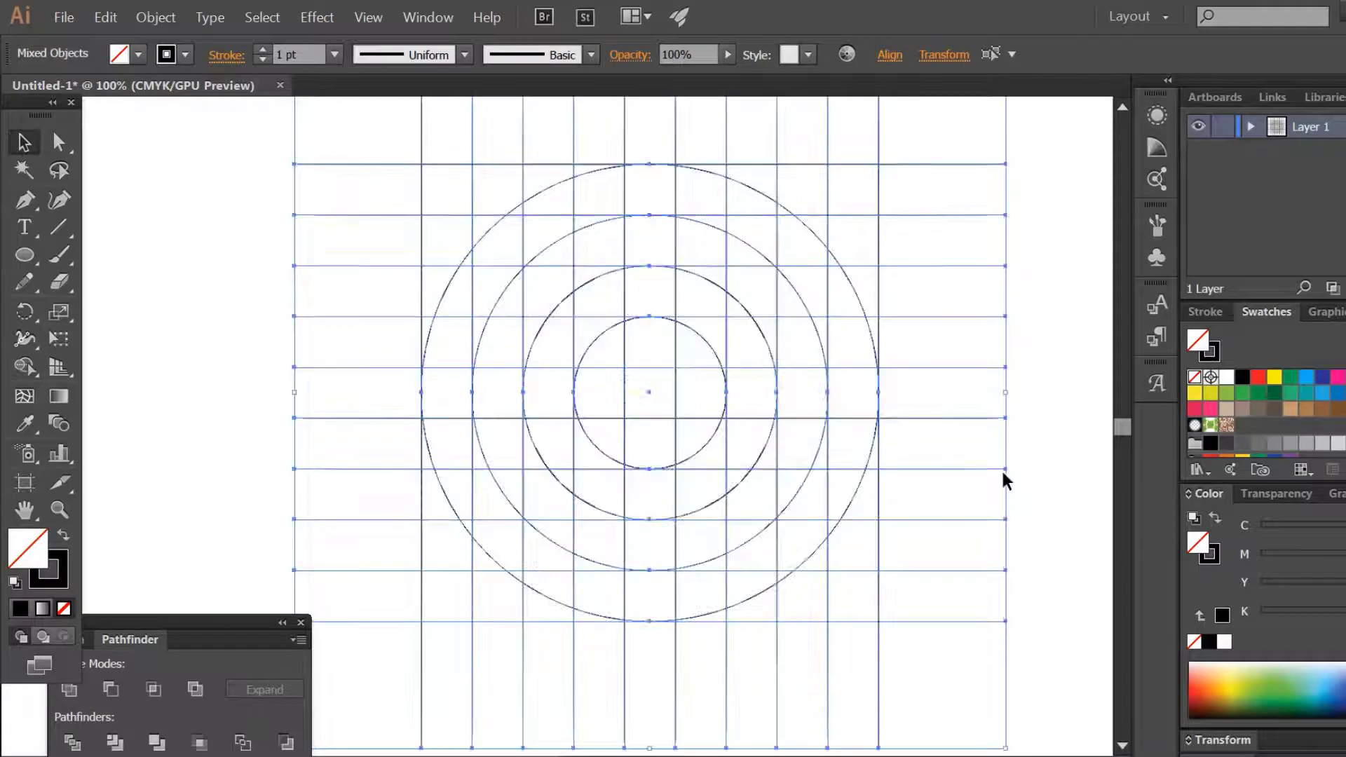
pyautogui.click(62, 234)
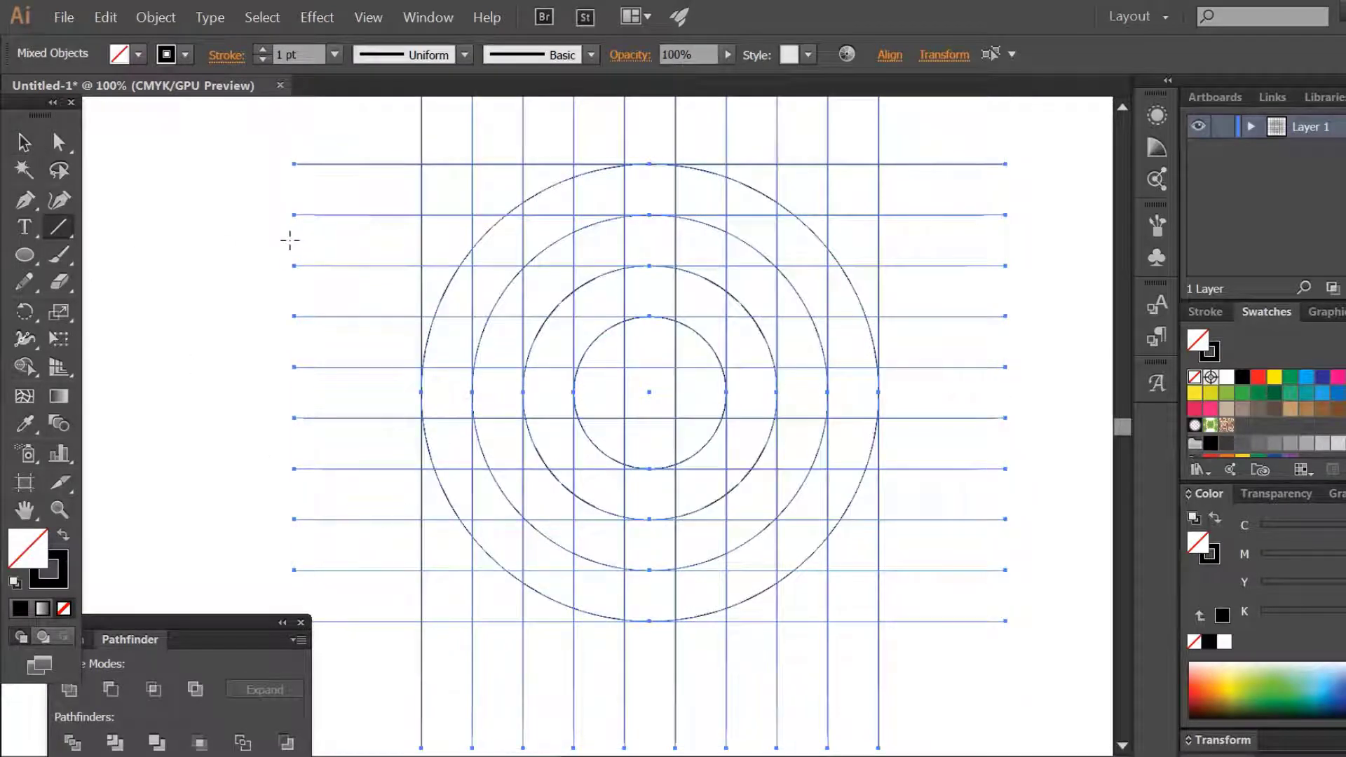
pyautogui.click(24, 142)
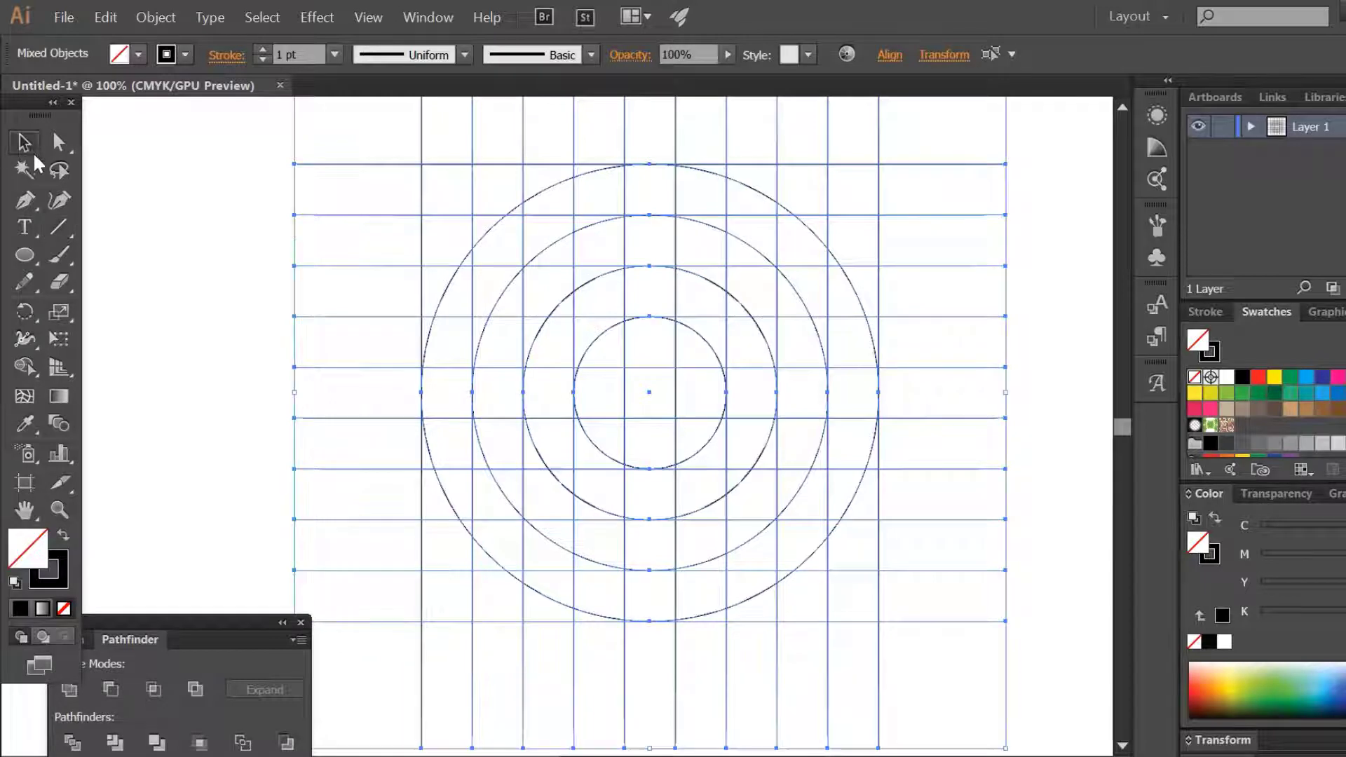
pyautogui.click(27, 368)
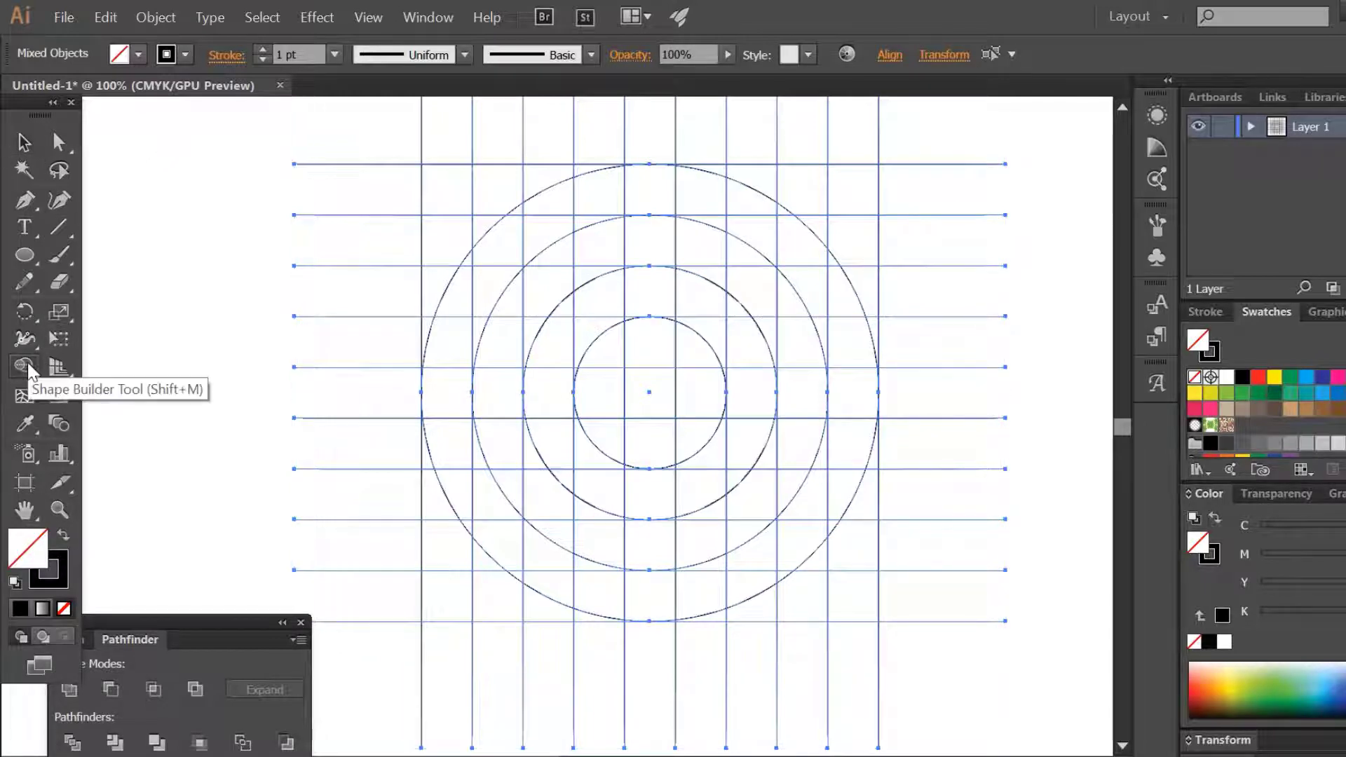
# - Merge grid cells and rings into a black-filled D shape, then merge the inner stripe row
pyautogui.moveTo(447, 192)
pyautogui.mouseDown()
pyautogui.moveTo(618, 185)
pyautogui.moveTo(729, 217)
pyautogui.moveTo(790, 252)
pyautogui.moveTo(829, 301)
pyautogui.moveTo(840, 346)
pyautogui.moveTo(841, 424)
pyautogui.moveTo(814, 505)
pyautogui.moveTo(775, 556)
pyautogui.moveTo(707, 591)
pyautogui.moveTo(454, 600)
pyautogui.mouseUp()
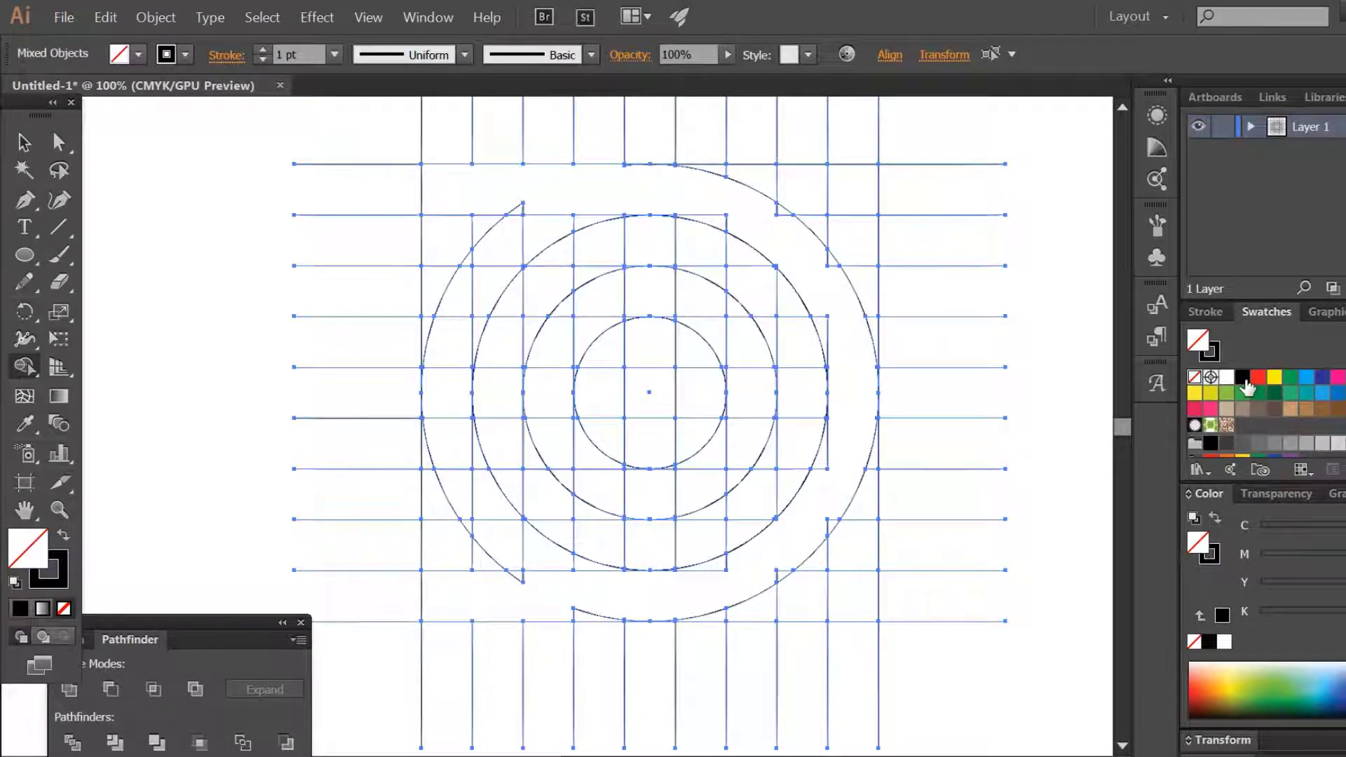
pyautogui.click(1246, 382)
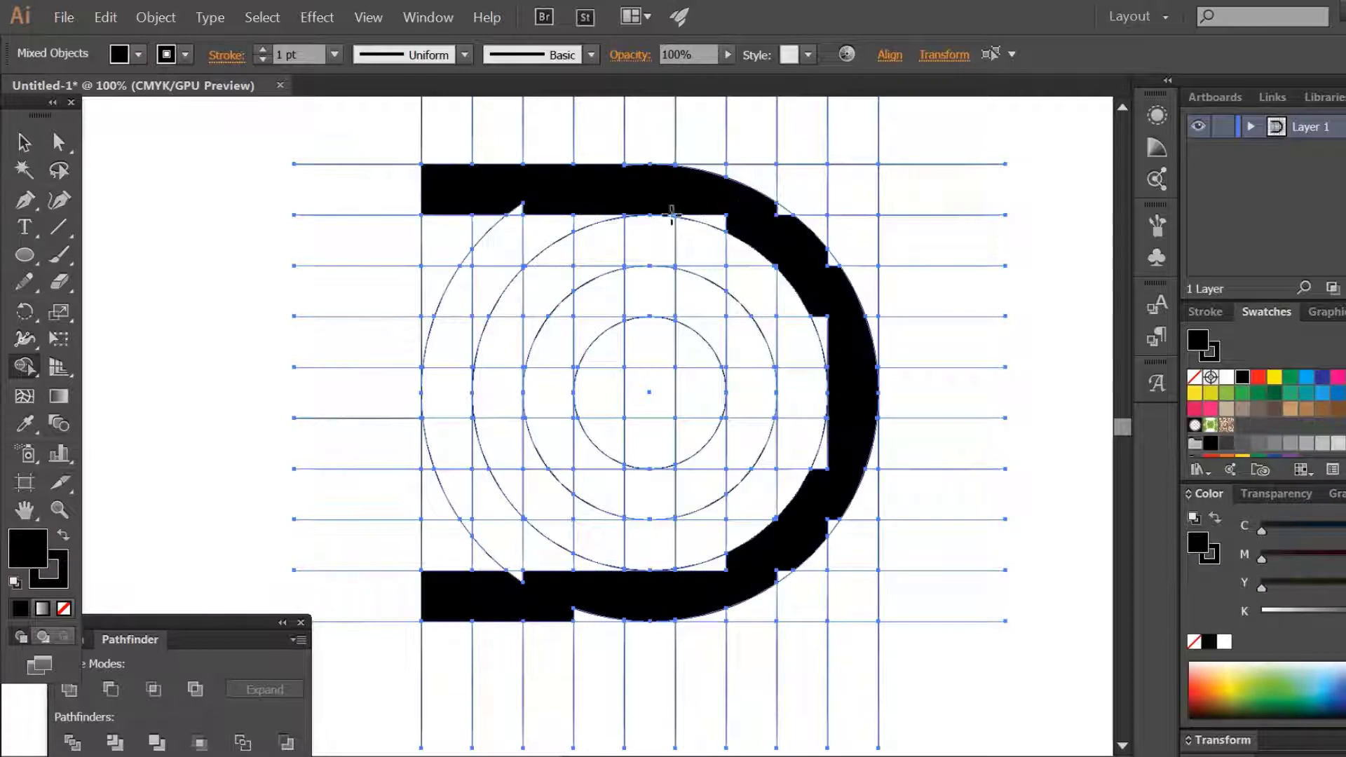
pyautogui.moveTo(729, 306)
pyautogui.mouseDown()
pyautogui.moveTo(454, 303)
pyautogui.moveTo(718, 396)
pyautogui.moveTo(548, 498)
pyautogui.moveTo(441, 497)
pyautogui.mouseUp()
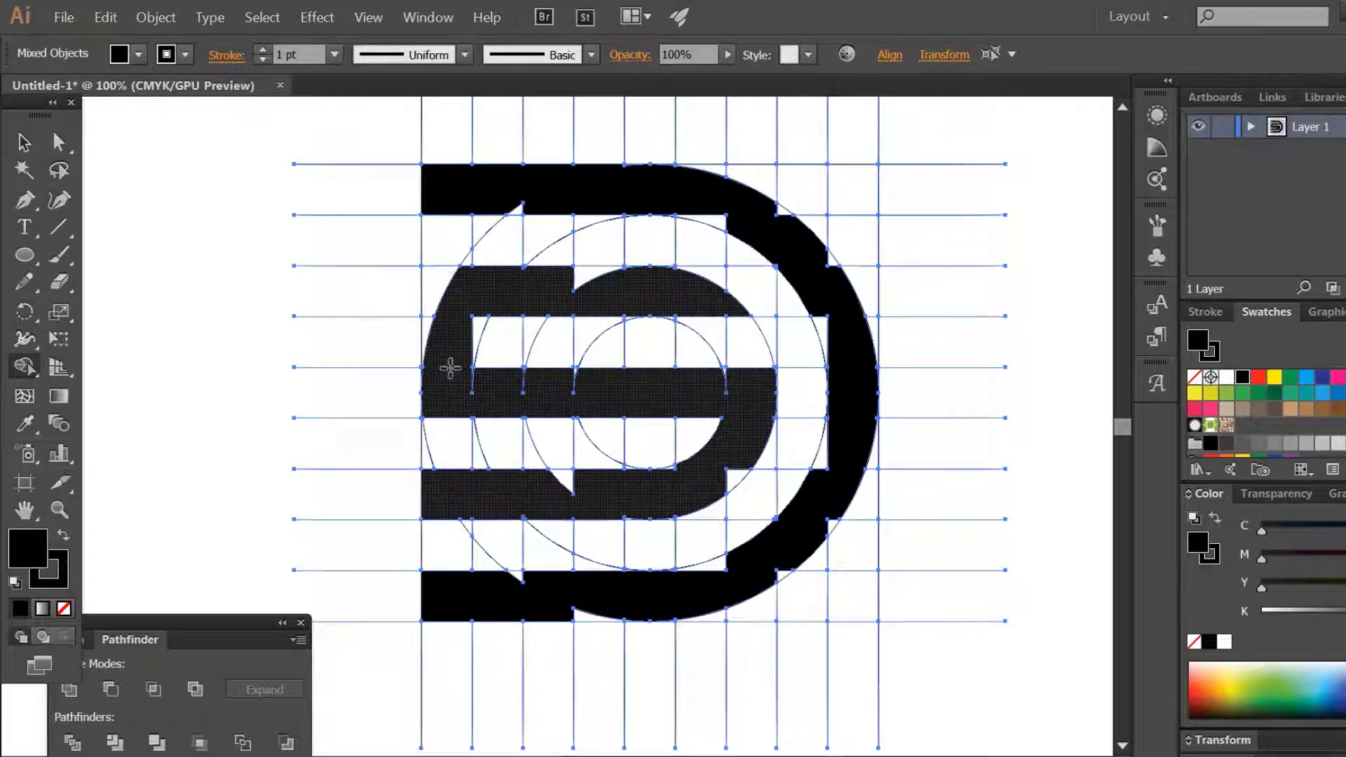
# - Merge the outer D region, outer ring and bottom bar into one shape
pyautogui.hotkey('ctrl', '+')
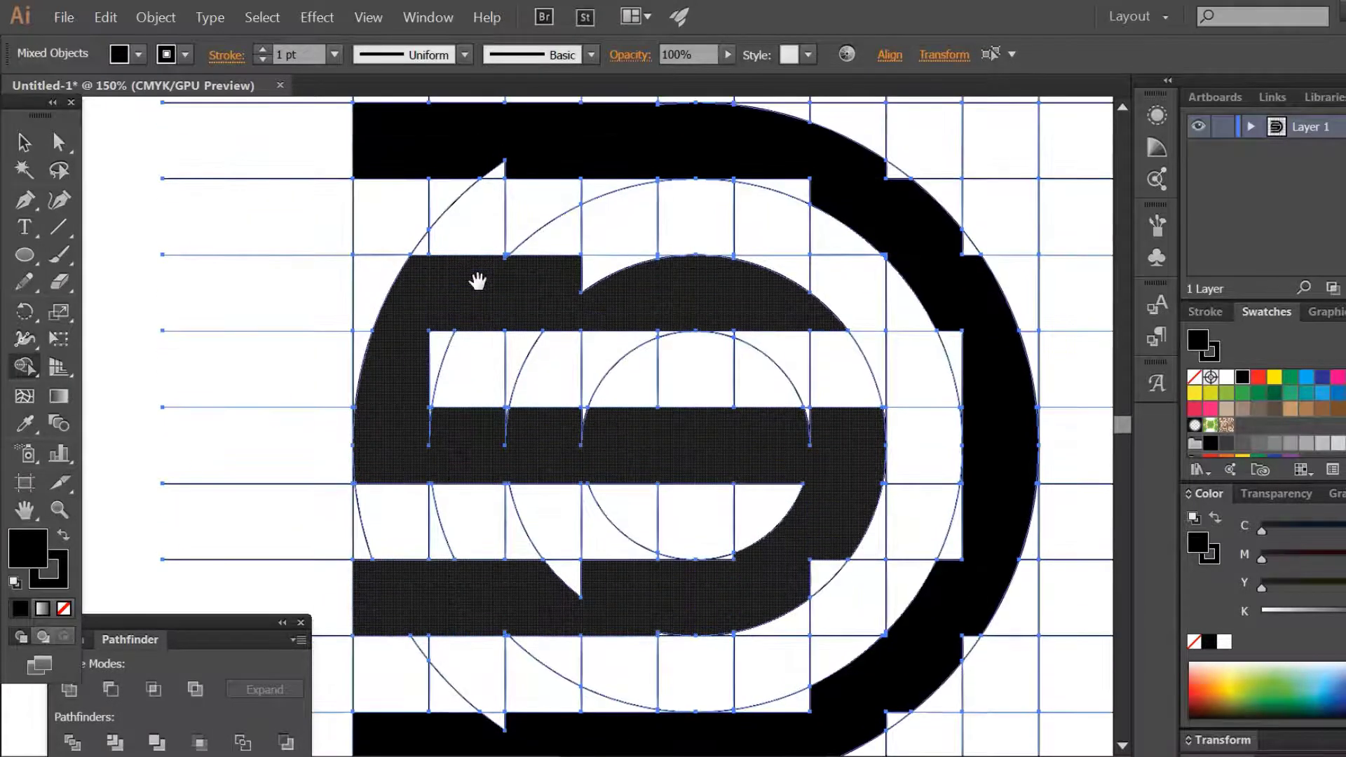
pyautogui.moveTo(477, 269); pyautogui.dragTo(484, 301)
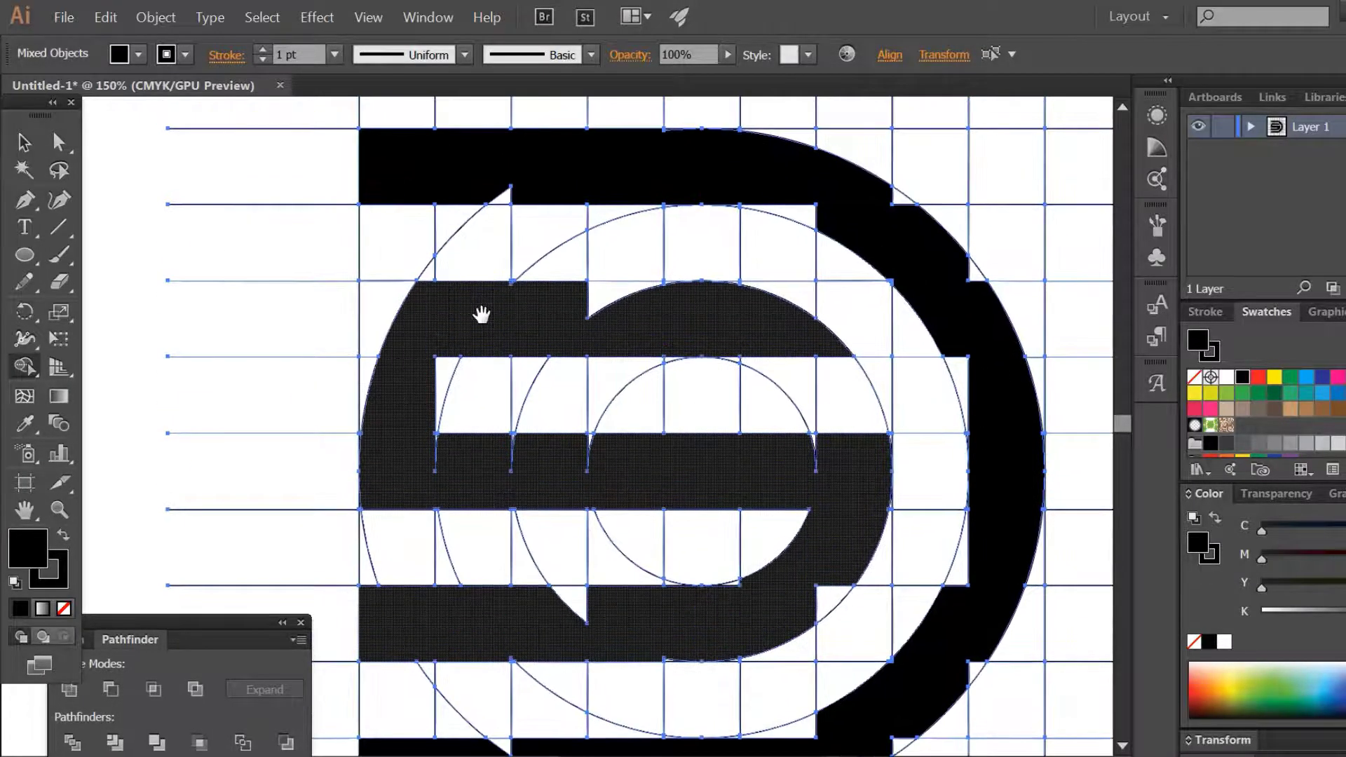
pyautogui.moveTo(396, 187); pyautogui.dragTo(505, 197)
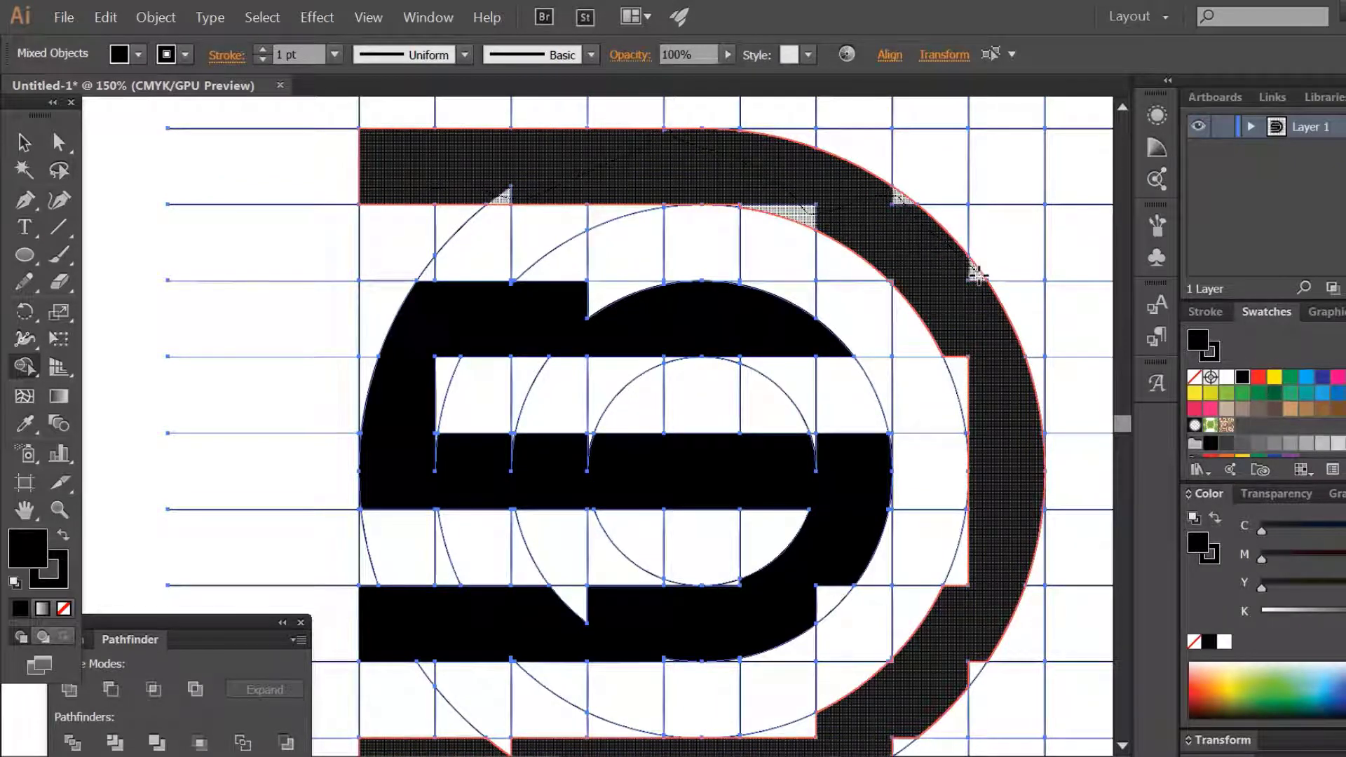
pyautogui.moveTo(930, 278); pyautogui.dragTo(895, 234)
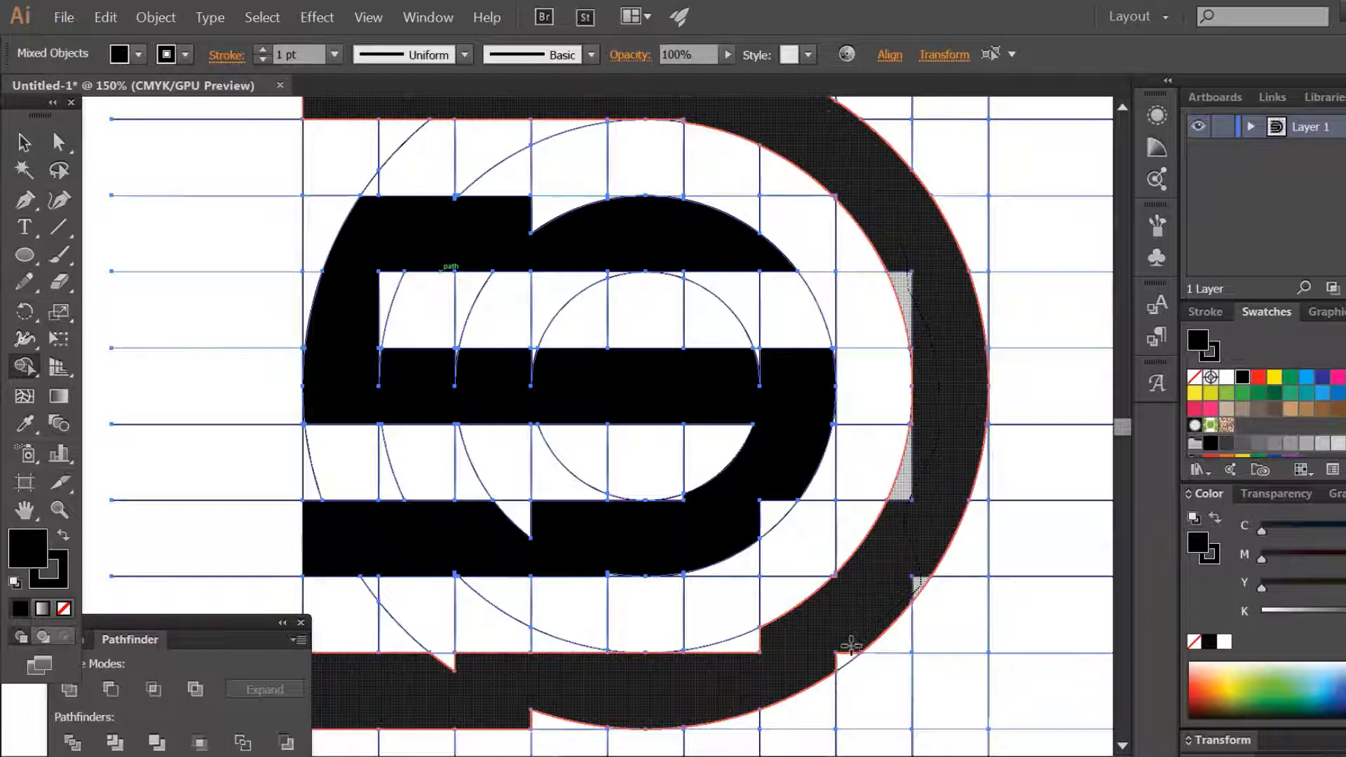
pyautogui.click(735, 656)
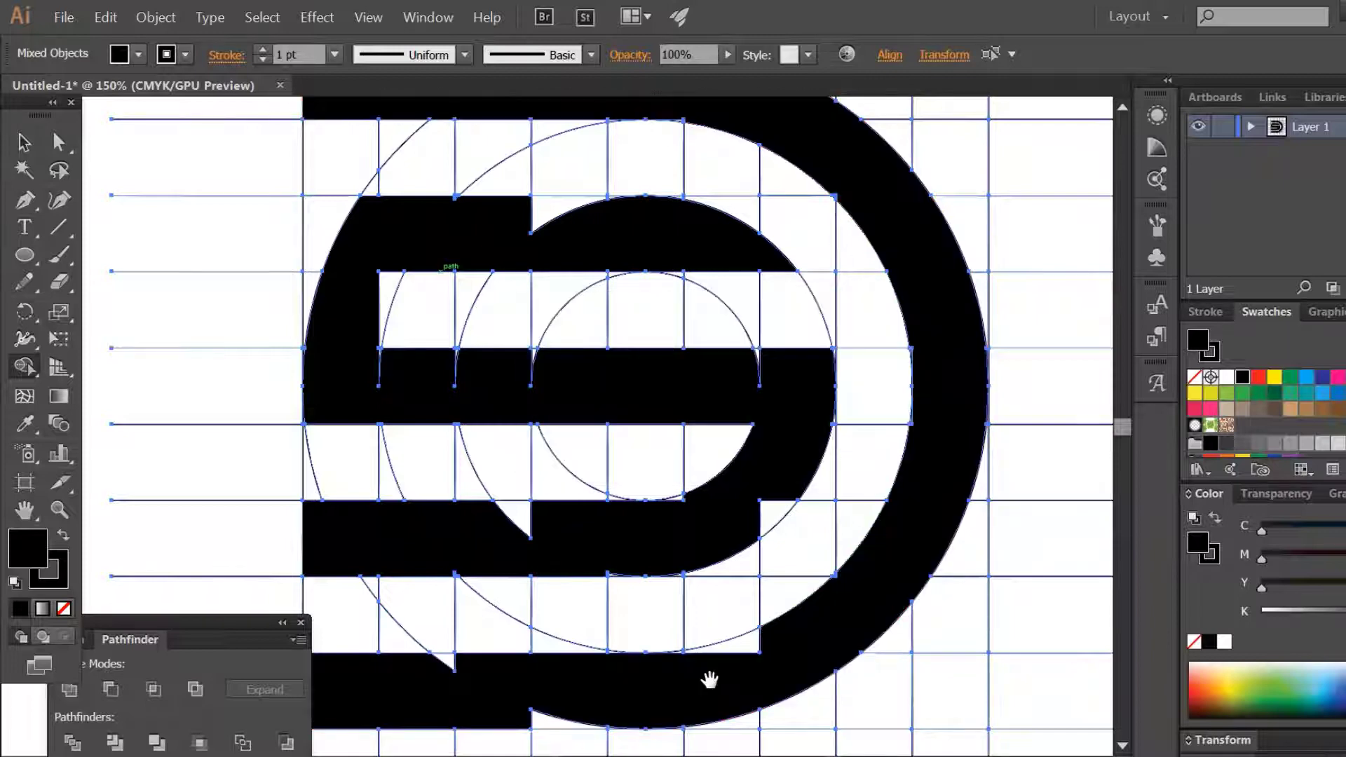
pyautogui.moveTo(709, 679)
pyautogui.mouseDown()
pyautogui.moveTo(925, 487)
pyautogui.moveTo(897, 501)
pyautogui.mouseUp()
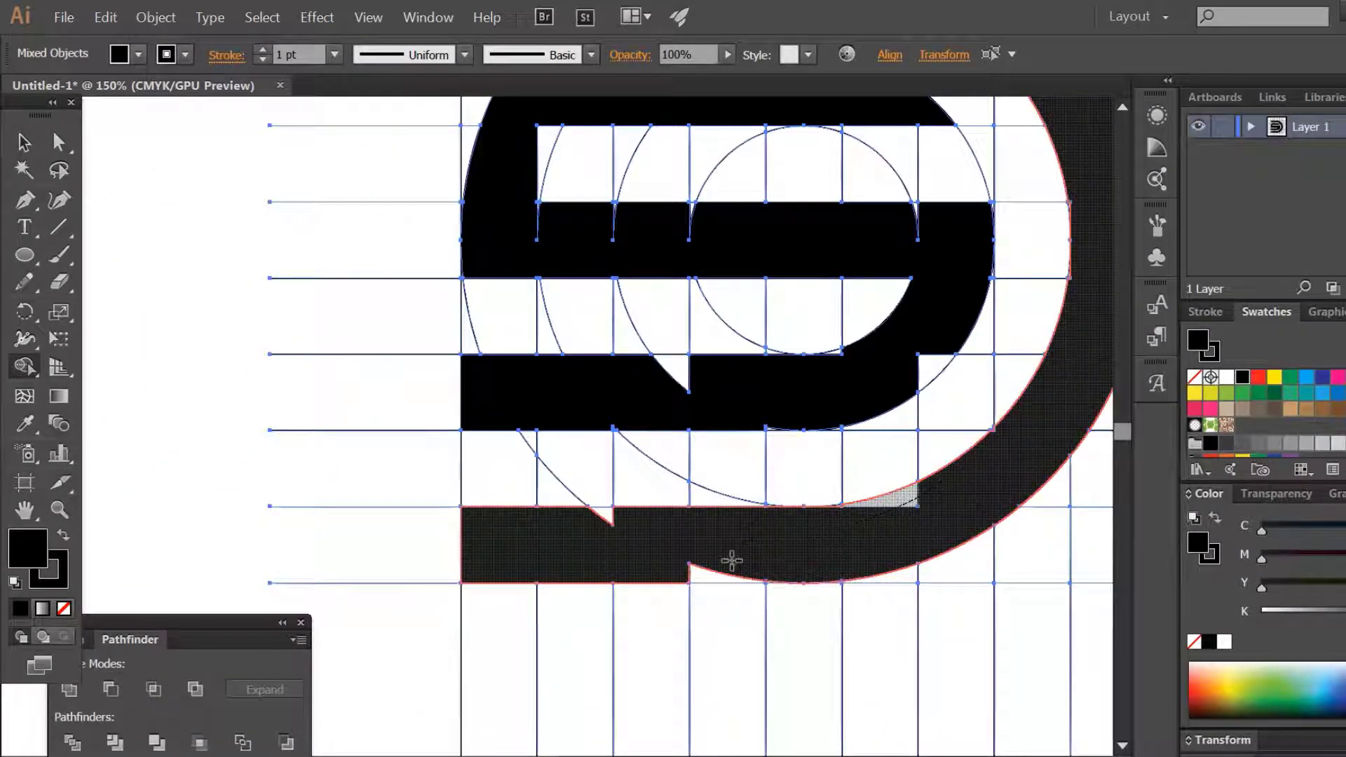
pyautogui.moveTo(610, 517); pyautogui.dragTo(606, 520)
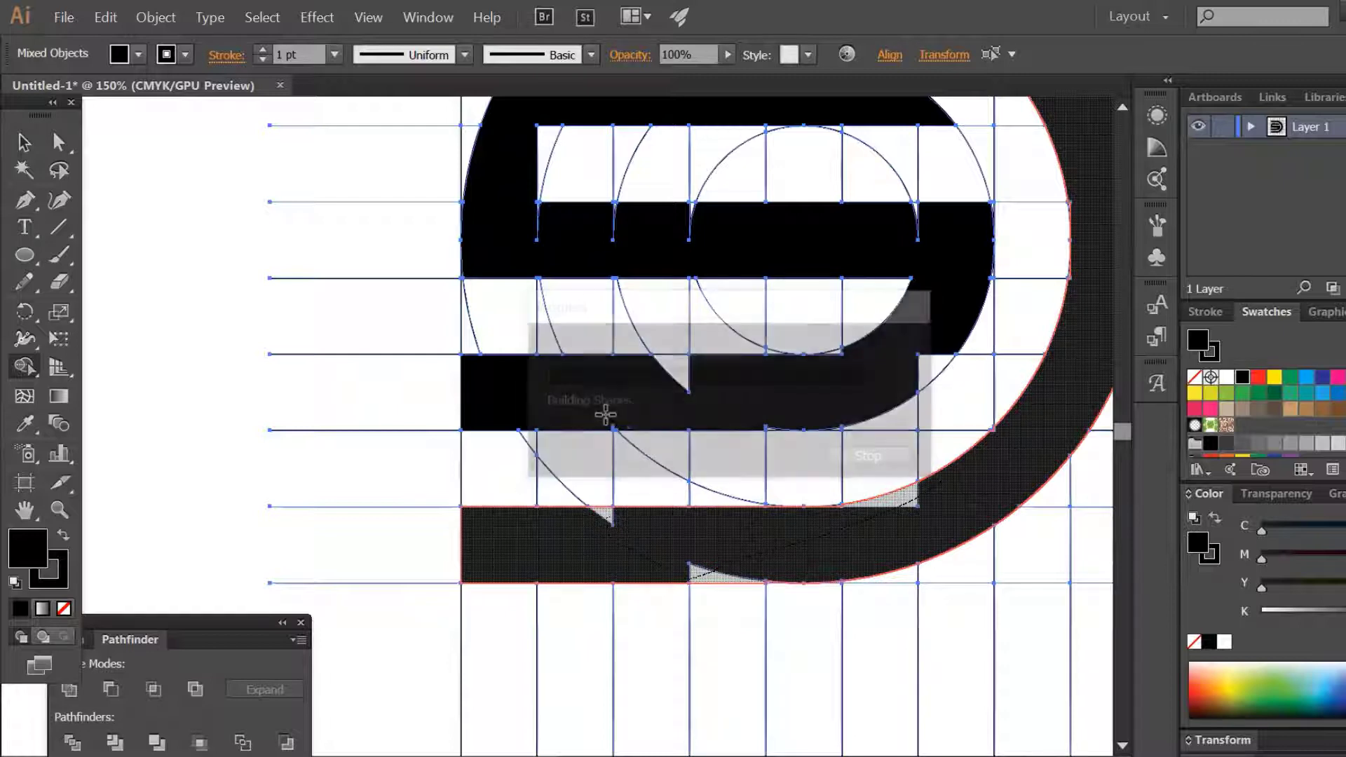
# - Merge the middle stripe pieces, fill its white slivers, and extend the upper stripe to the arc
pyautogui.moveTo(601, 390); pyautogui.dragTo(715, 371)
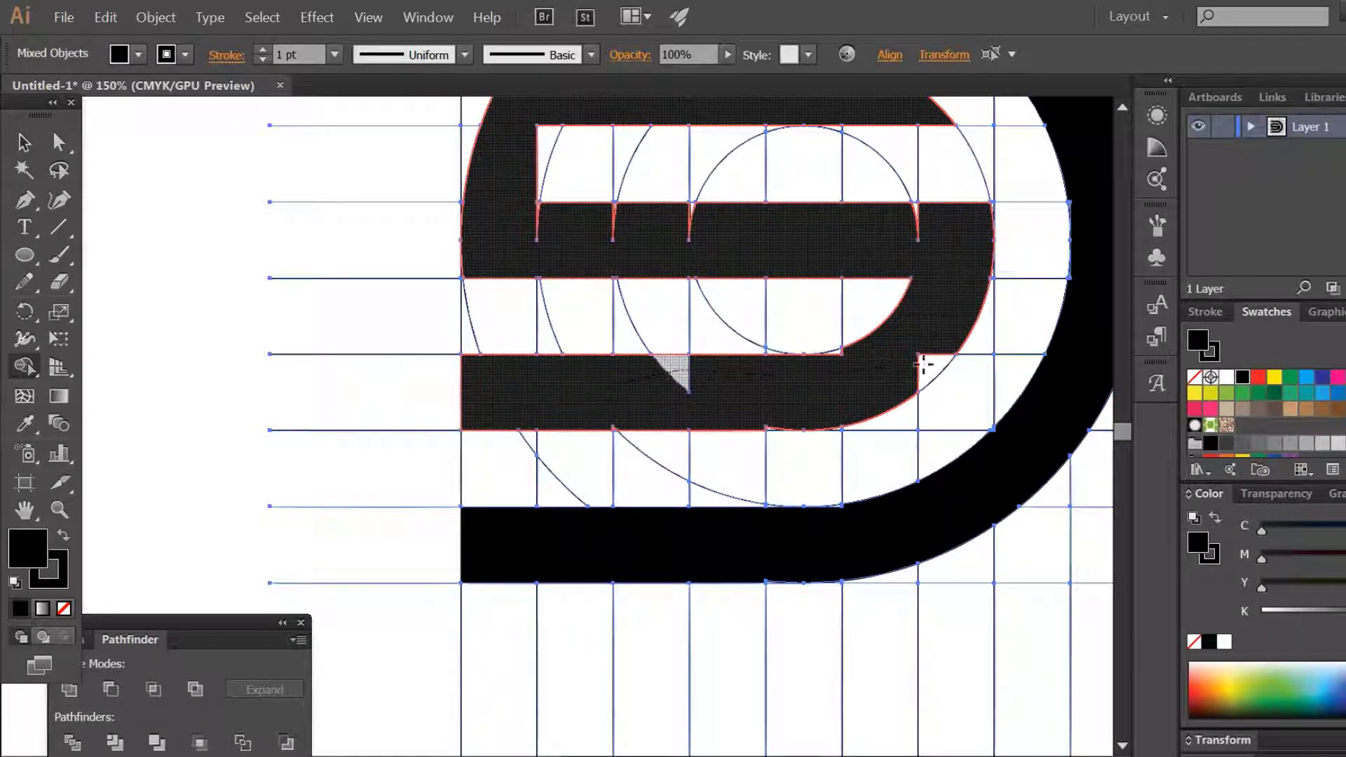
pyautogui.moveTo(940, 313); pyautogui.dragTo(941, 214)
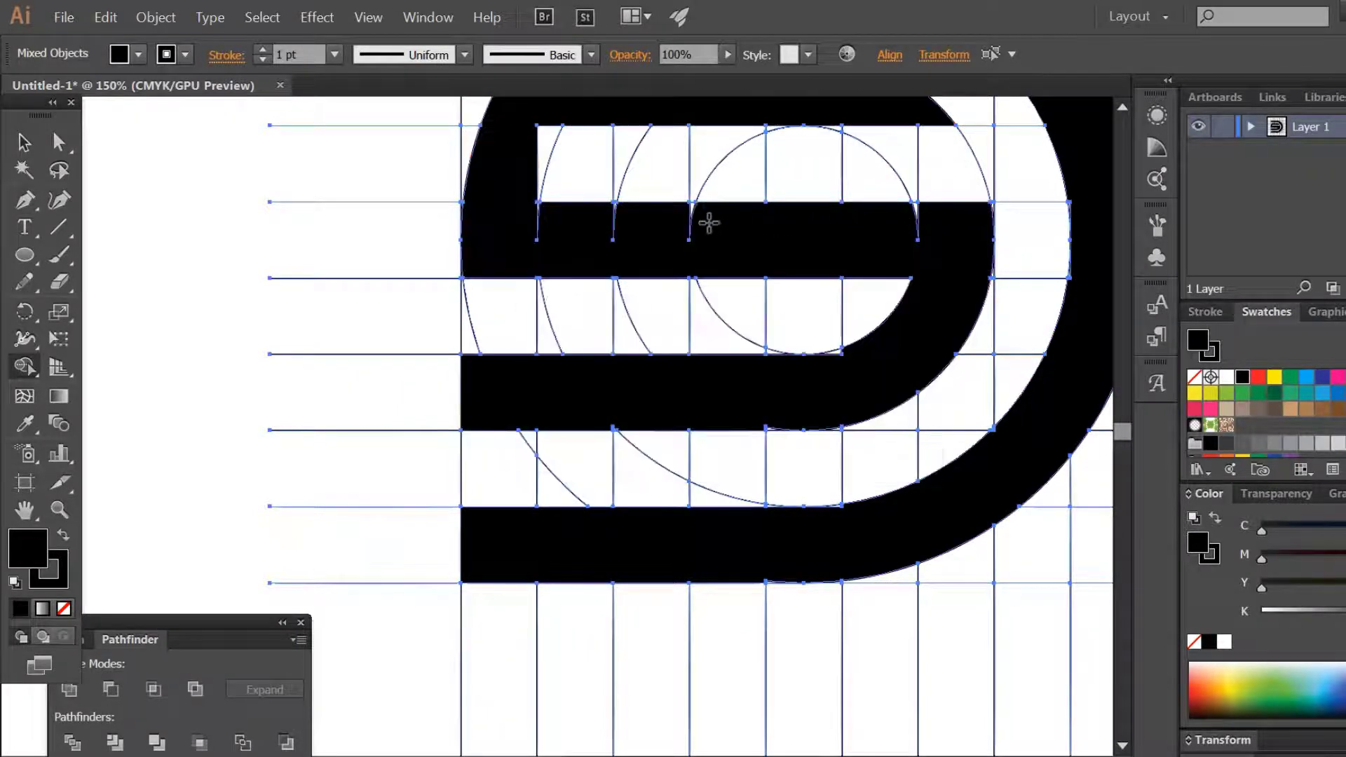
pyautogui.moveTo(536, 223); pyautogui.dragTo(517, 436)
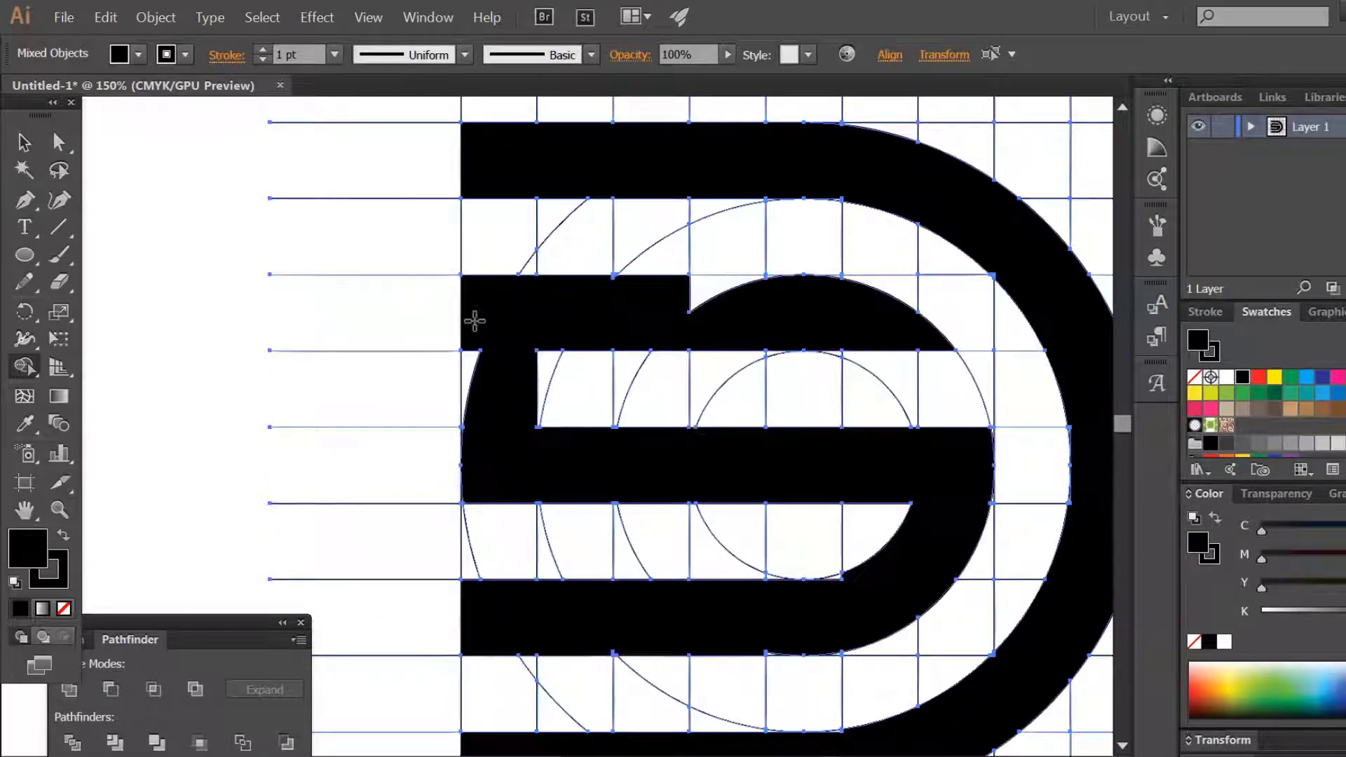
pyautogui.moveTo(541, 292); pyautogui.dragTo(766, 287)
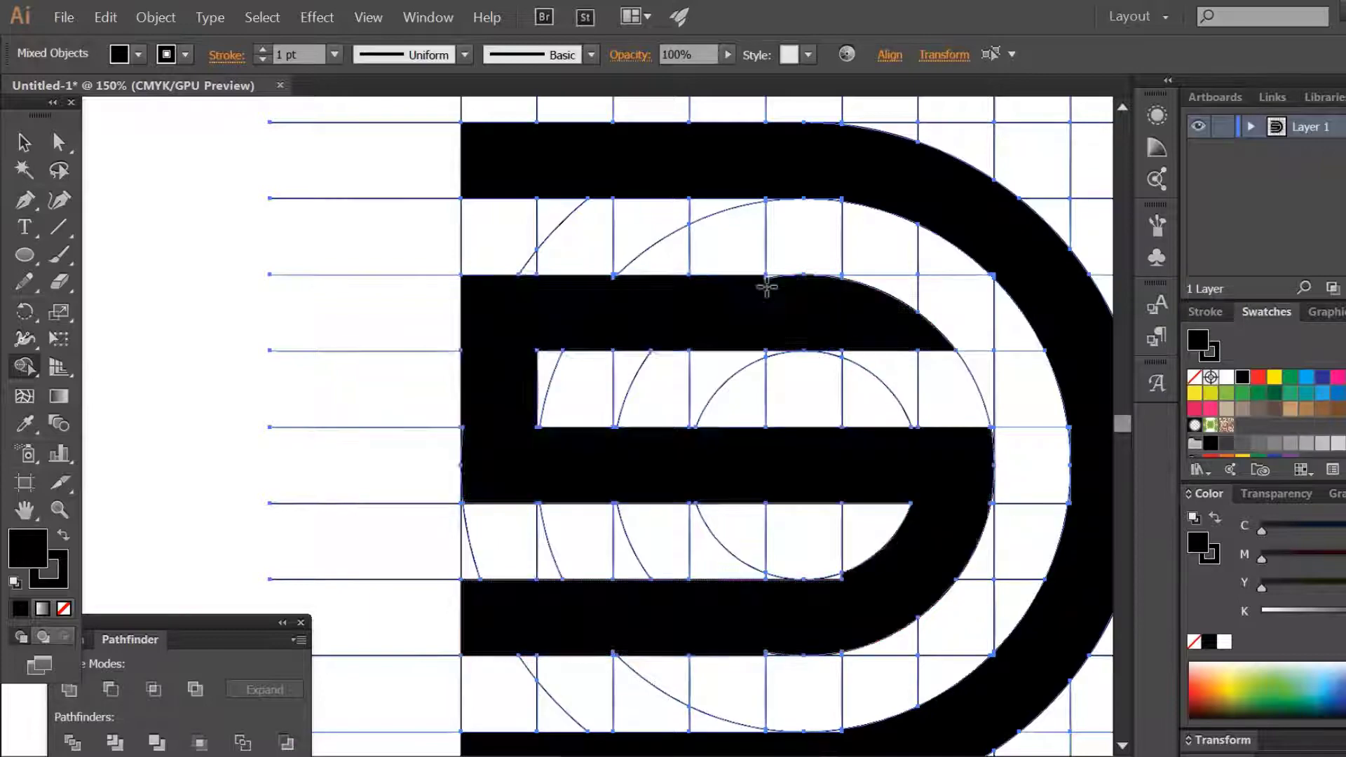
# - Merge the top bar with its curved end into one solid shape
pyautogui.keyDown('alt'); pyautogui.scroll(1, 592, 346); pyautogui.keyUp('alt')
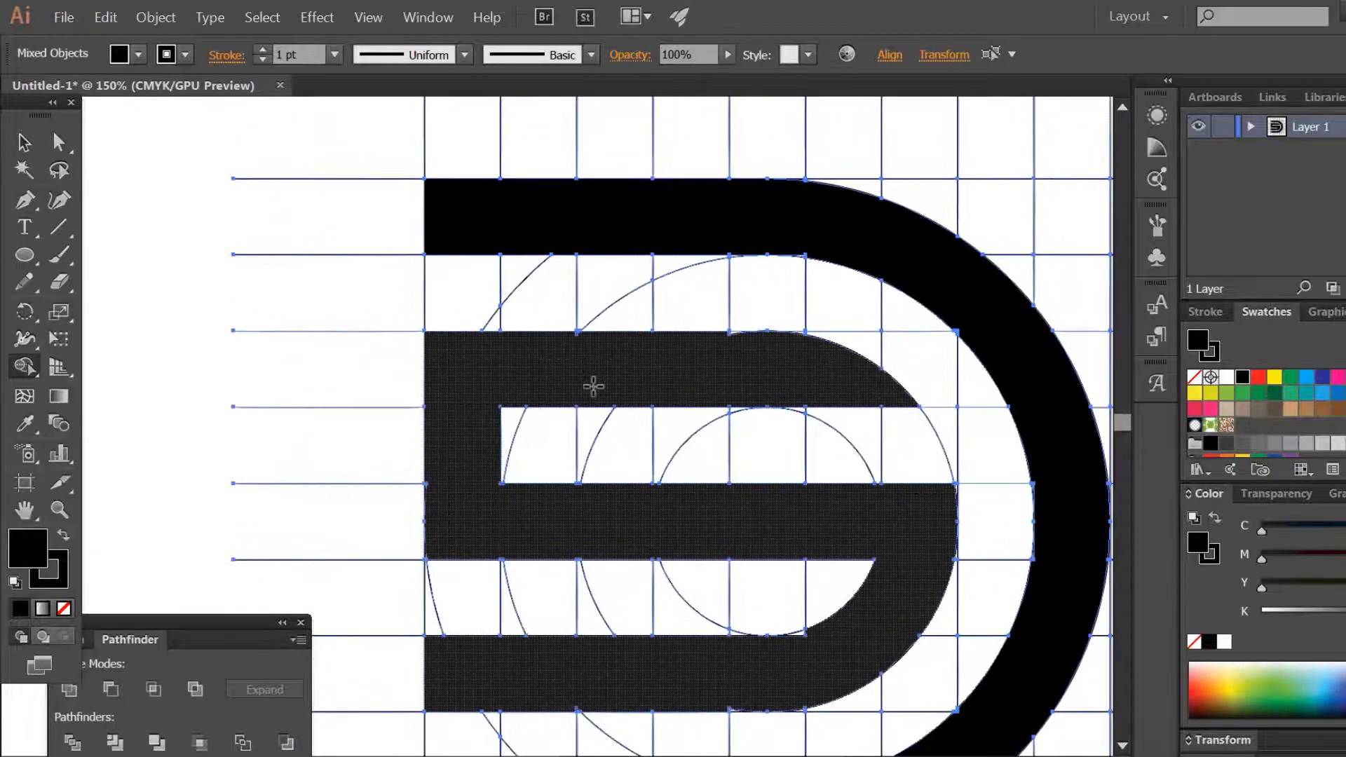
pyautogui.keyDown('alt'); pyautogui.scroll(1, 592, 391); pyautogui.keyUp('alt')
pyautogui.keyDown('alt'); pyautogui.scroll(1, 592, 391); pyautogui.keyUp('alt')
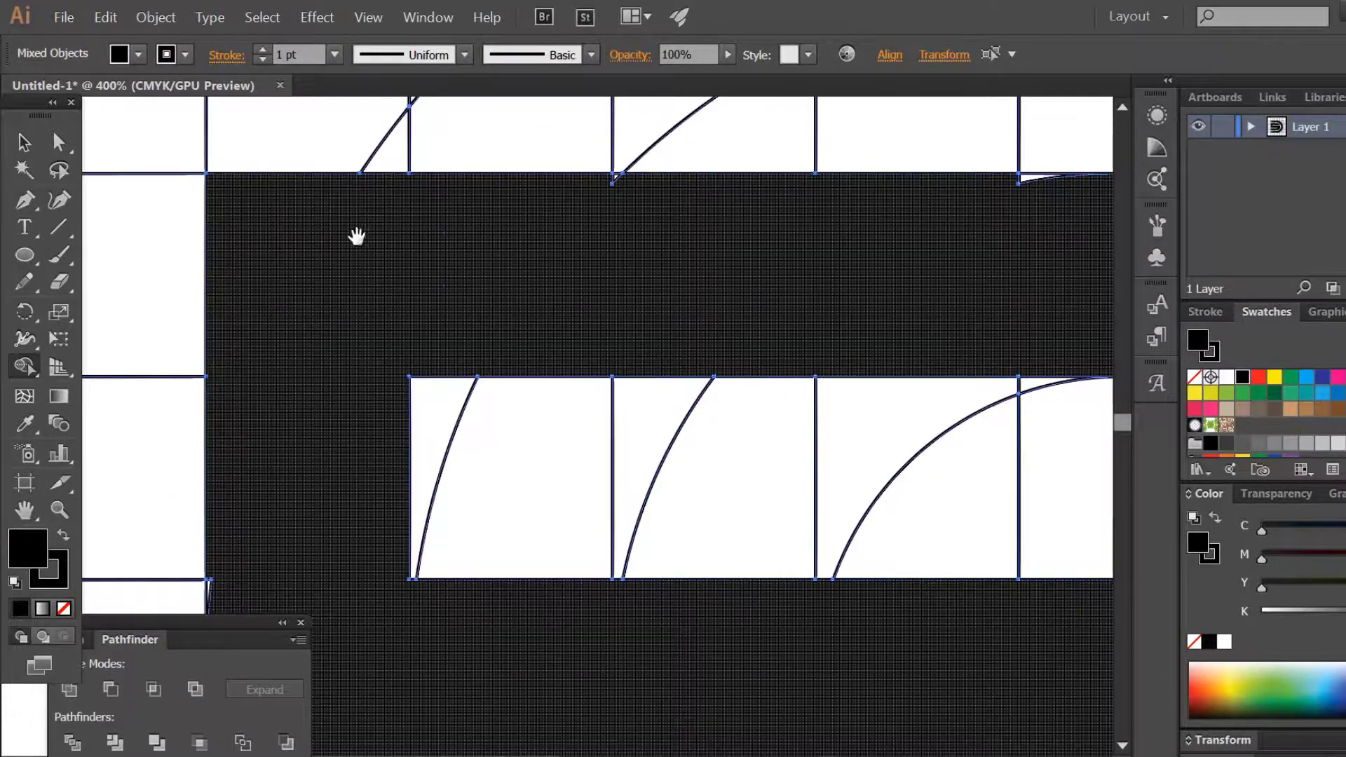
pyautogui.moveTo(355, 238); pyautogui.dragTo(348, 712)
pyautogui.moveTo(1102, 368); pyautogui.dragTo(598, 321)
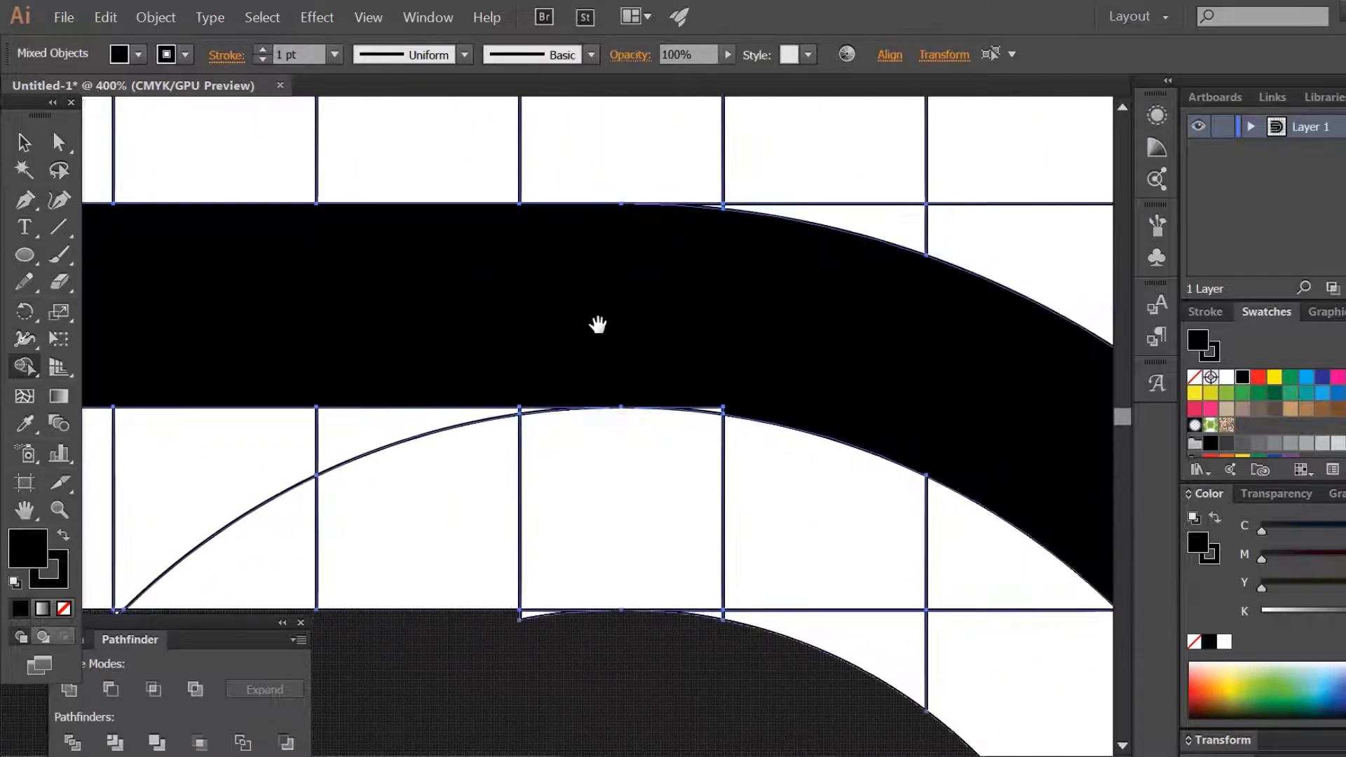
pyautogui.click(723, 408)
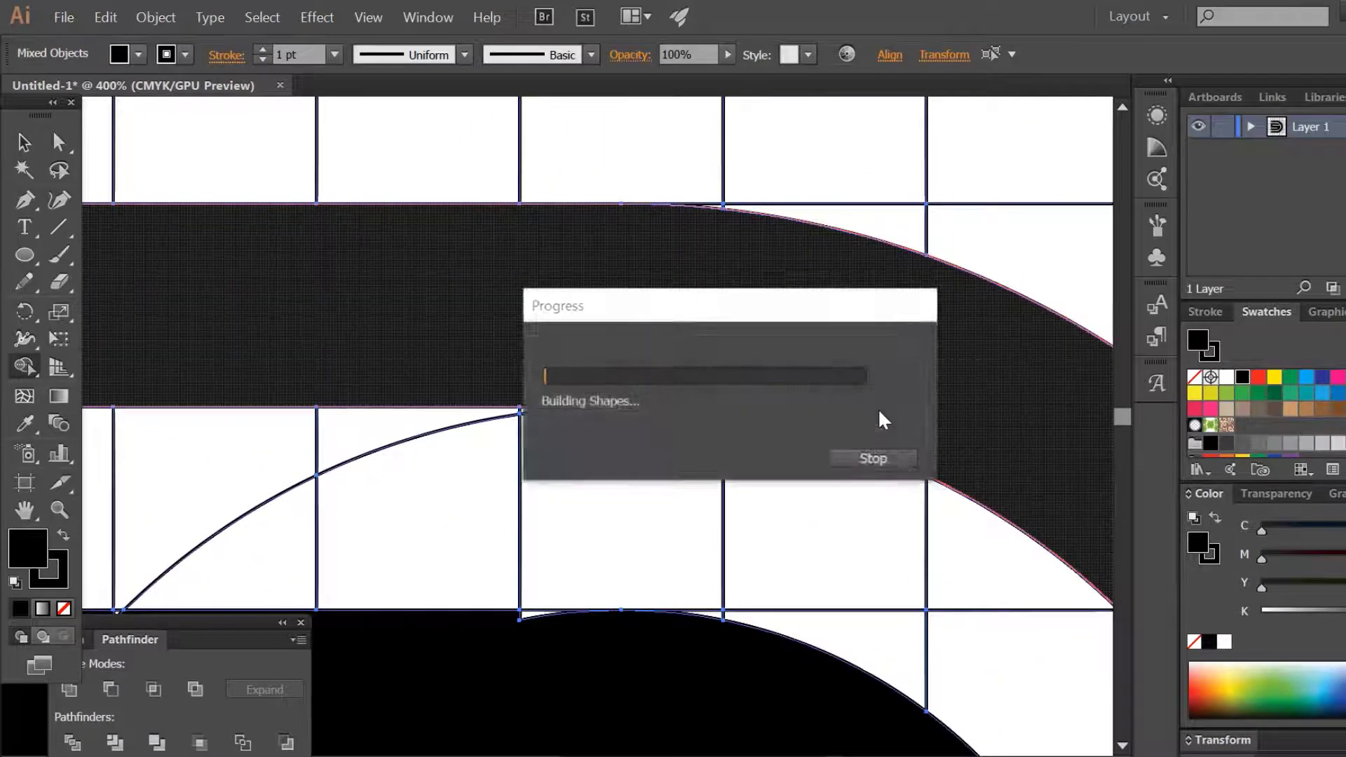
# - Merge the outer ring's upper, right and lower curves and its straight bottom band
pyautogui.moveTo(937, 421); pyautogui.dragTo(536, 202)
pyautogui.moveTo(731, 247); pyautogui.dragTo(792, 171)
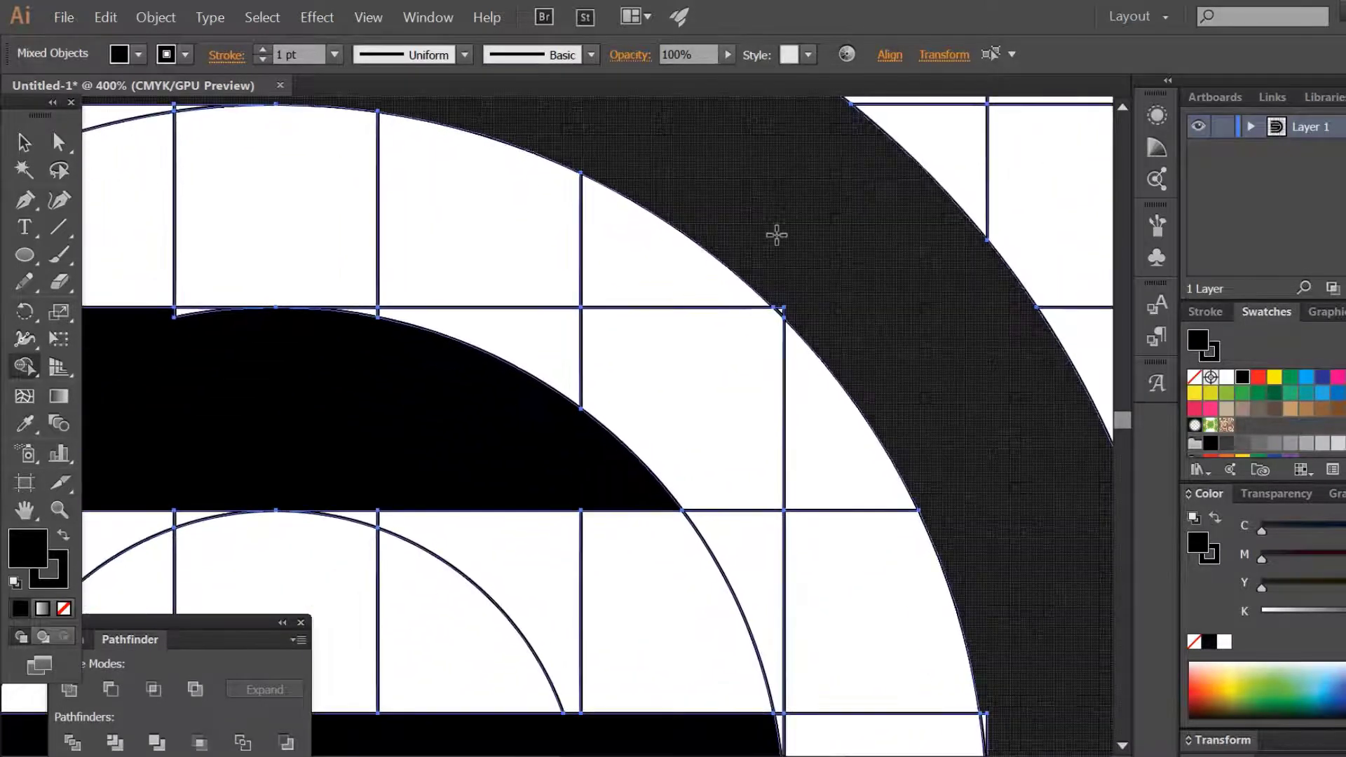
pyautogui.click(827, 320)
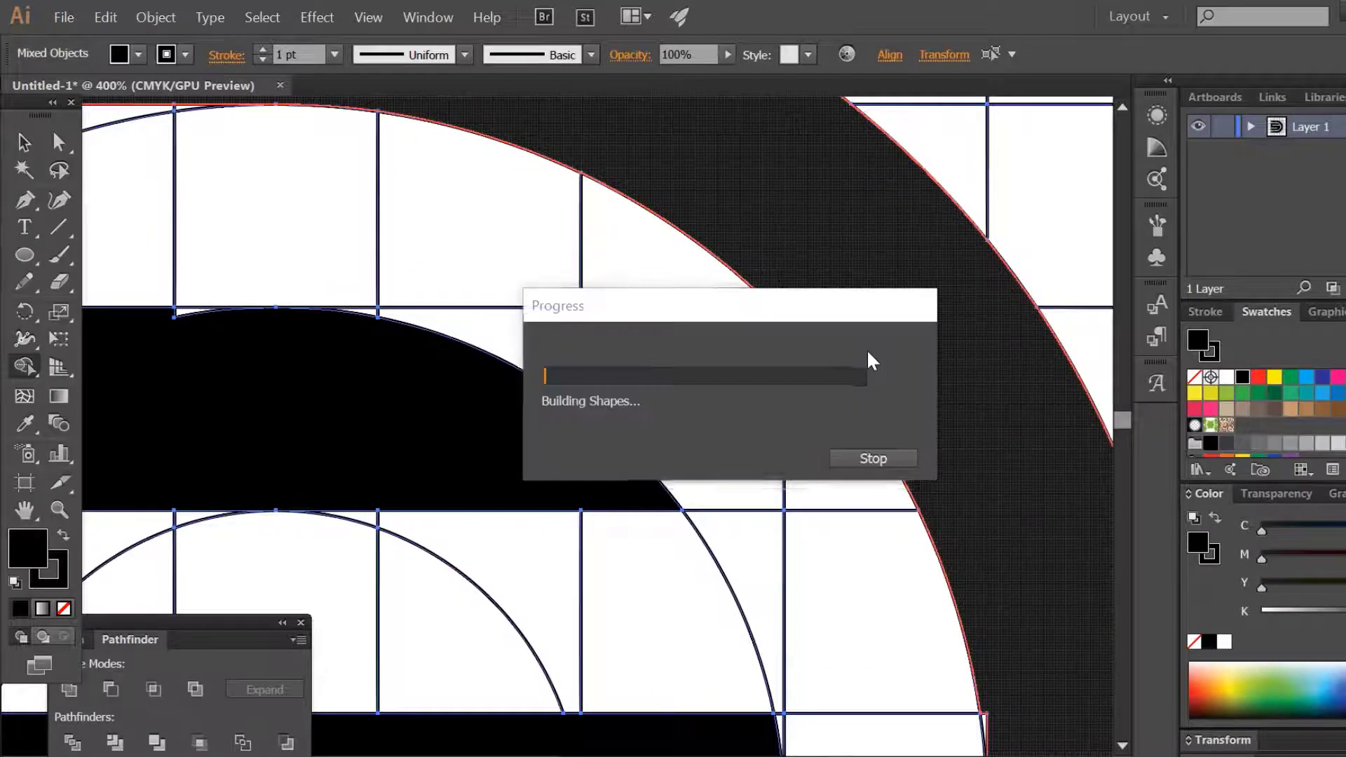
pyautogui.moveTo(880, 364)
pyautogui.mouseDown()
pyautogui.moveTo(727, 145)
pyautogui.moveTo(929, 259)
pyautogui.moveTo(944, 222)
pyautogui.mouseUp()
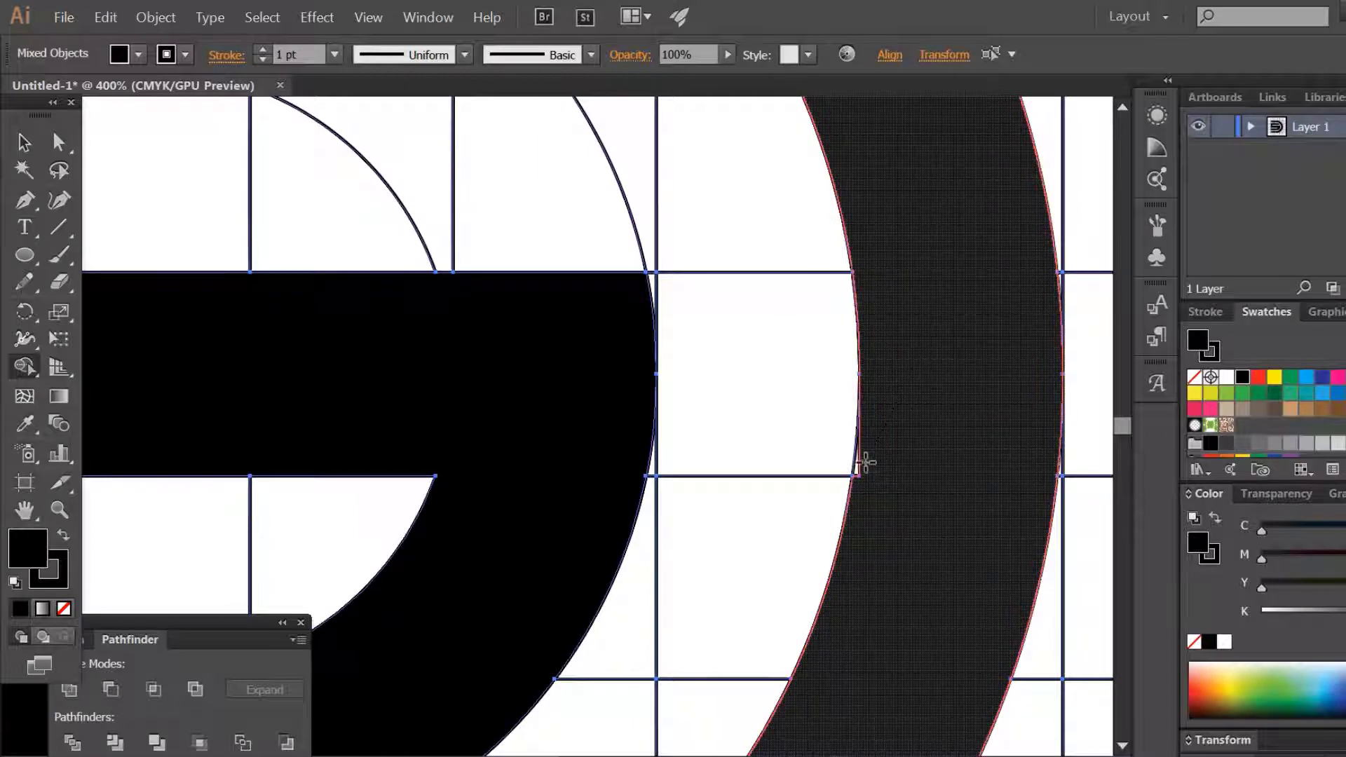
pyautogui.click(868, 514)
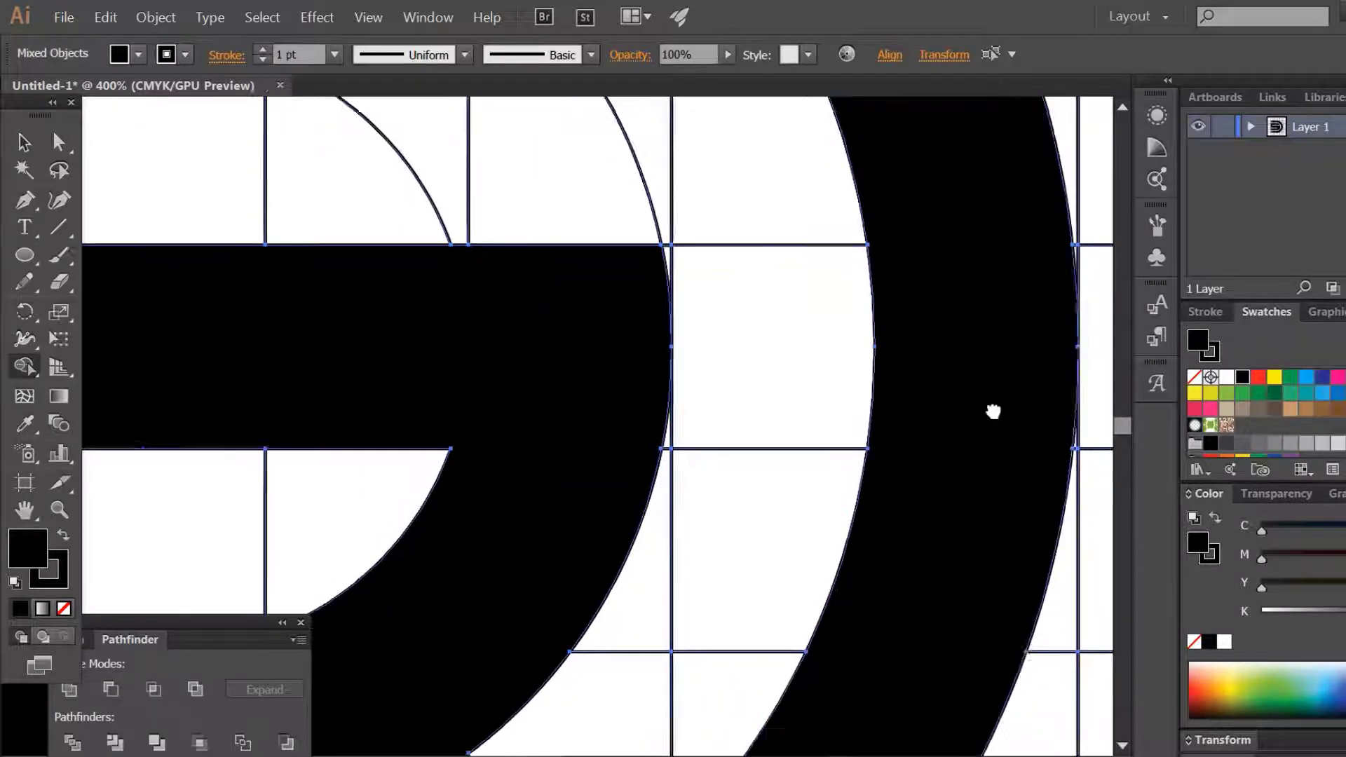
pyautogui.moveTo(909, 406)
pyautogui.mouseDown()
pyautogui.moveTo(922, 596)
pyautogui.moveTo(996, 429)
pyautogui.mouseUp()
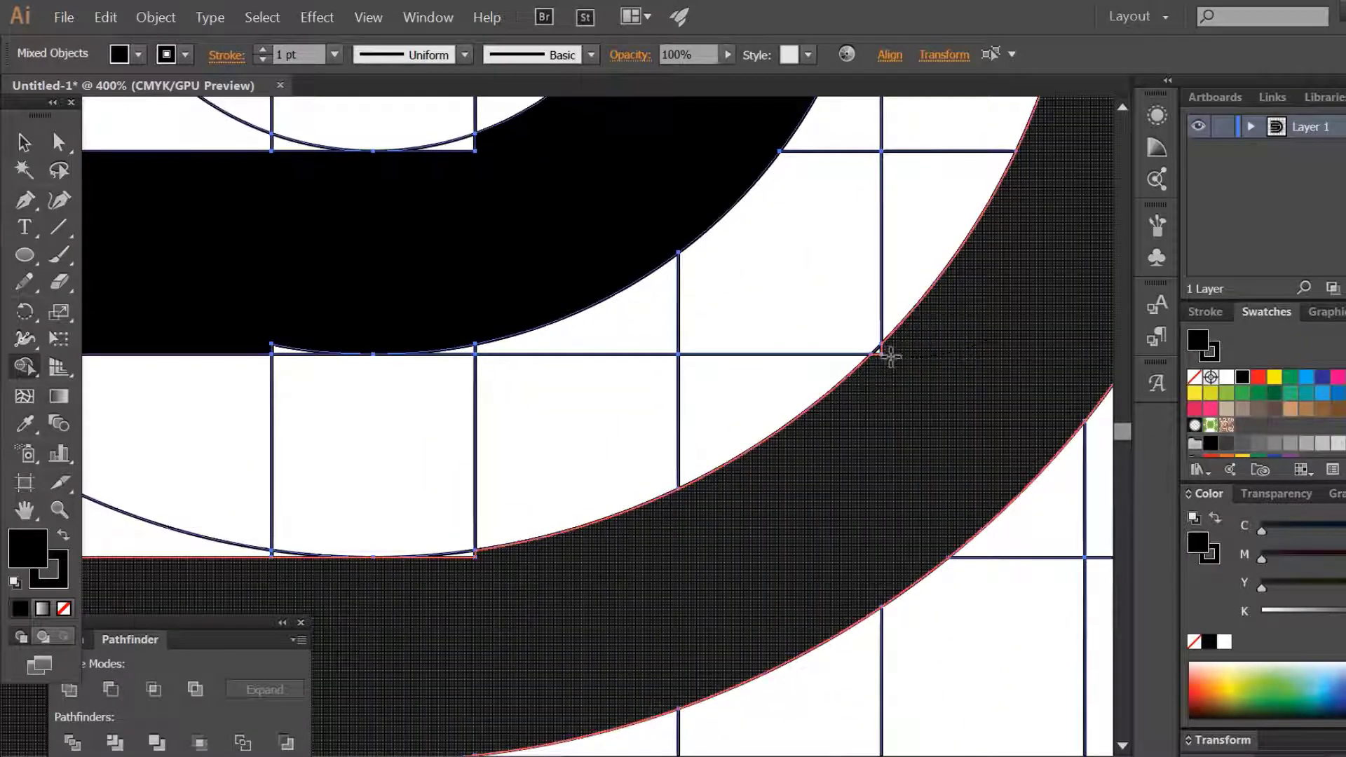
pyautogui.click(875, 372)
pyautogui.moveTo(666, 607)
pyautogui.mouseDown()
pyautogui.moveTo(871, 420)
pyautogui.moveTo(721, 412)
pyautogui.mouseUp()
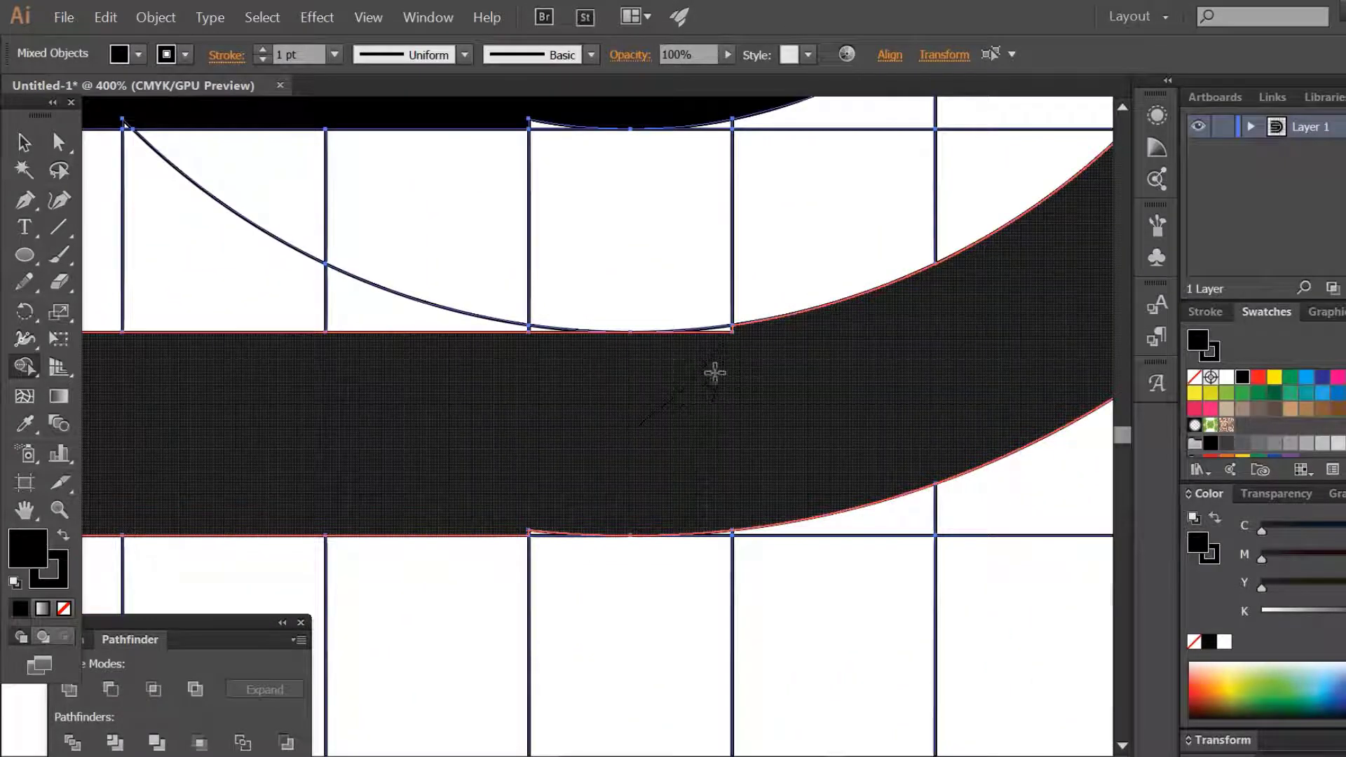
pyautogui.click(726, 328)
pyautogui.moveTo(676, 495); pyautogui.dragTo(787, 319)
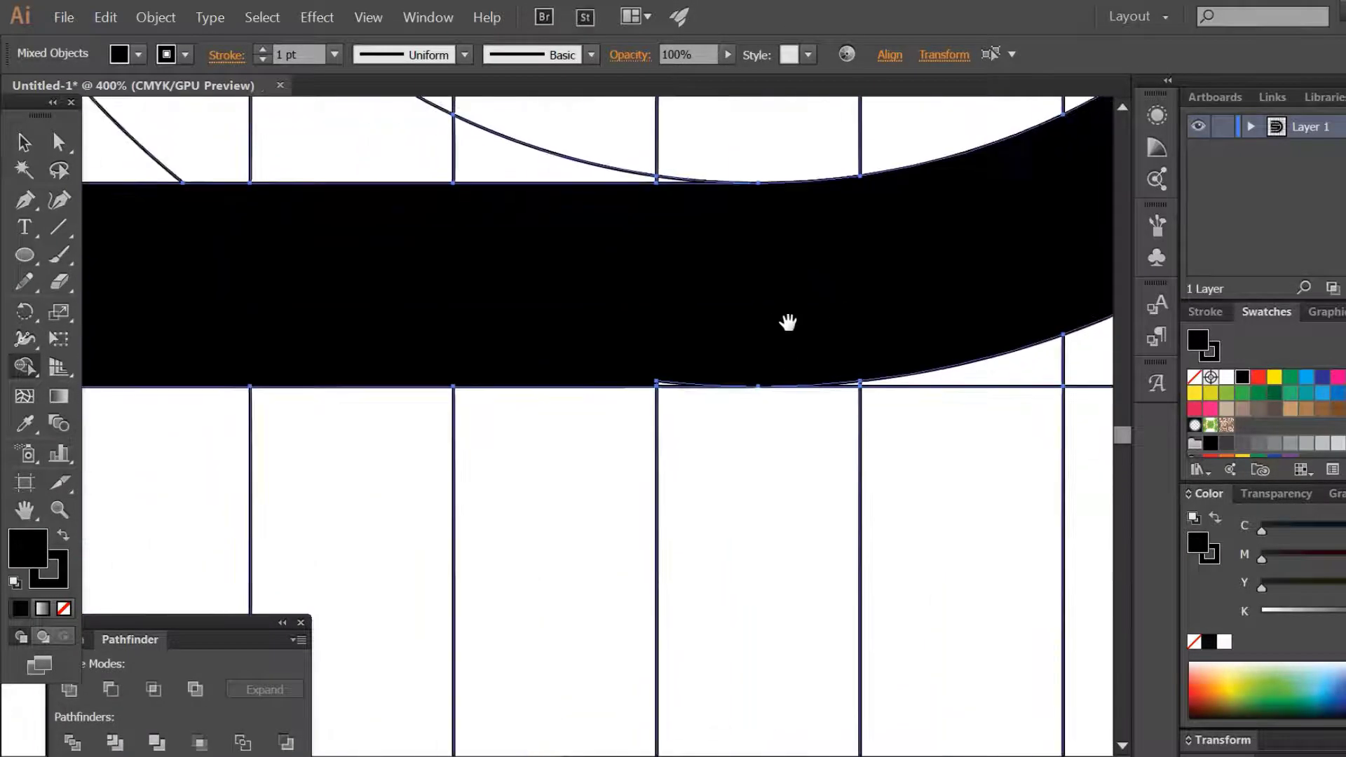
pyautogui.click(665, 384)
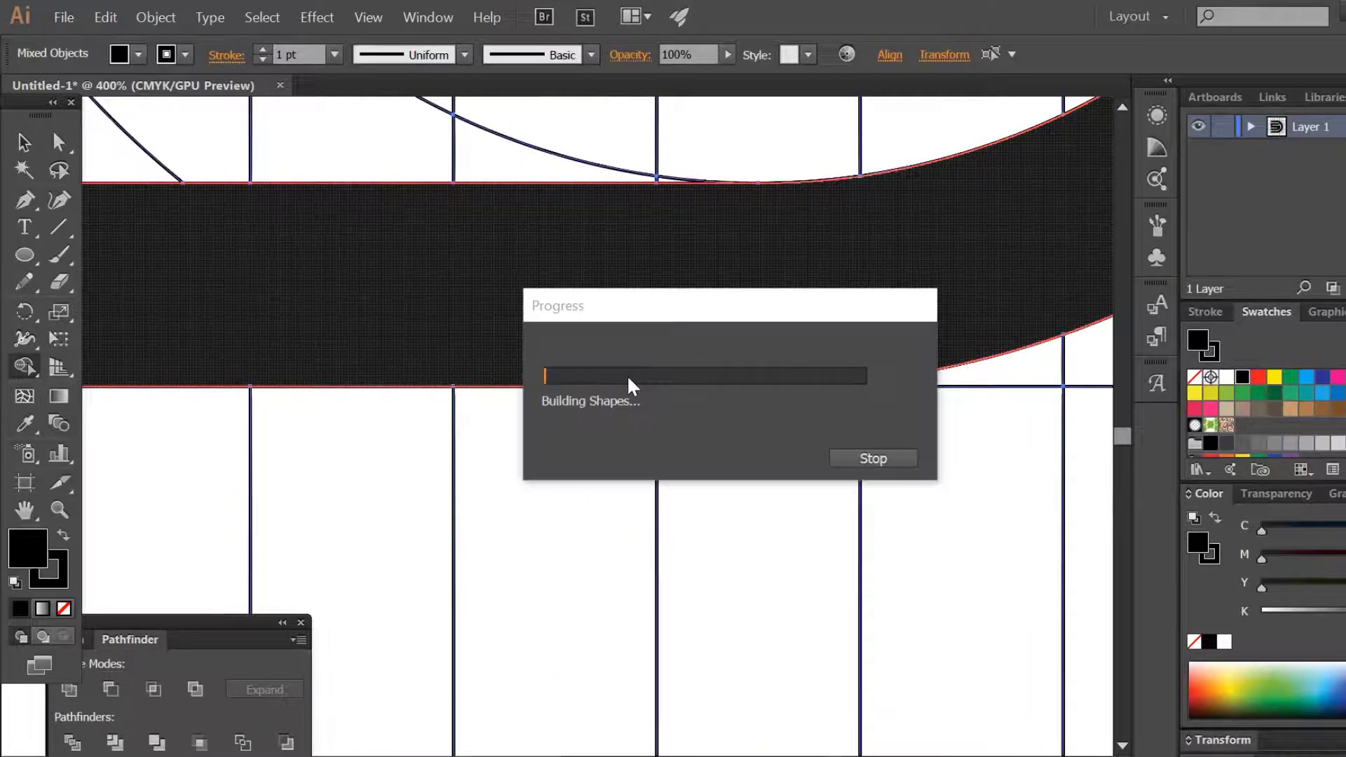
# - Merge the inner stripe's left end and the black band into solid shapes
pyautogui.moveTo(951, 325)
pyautogui.mouseDown()
pyautogui.moveTo(996, 318)
pyautogui.moveTo(498, 309)
pyautogui.moveTo(634, 550)
pyautogui.mouseUp()
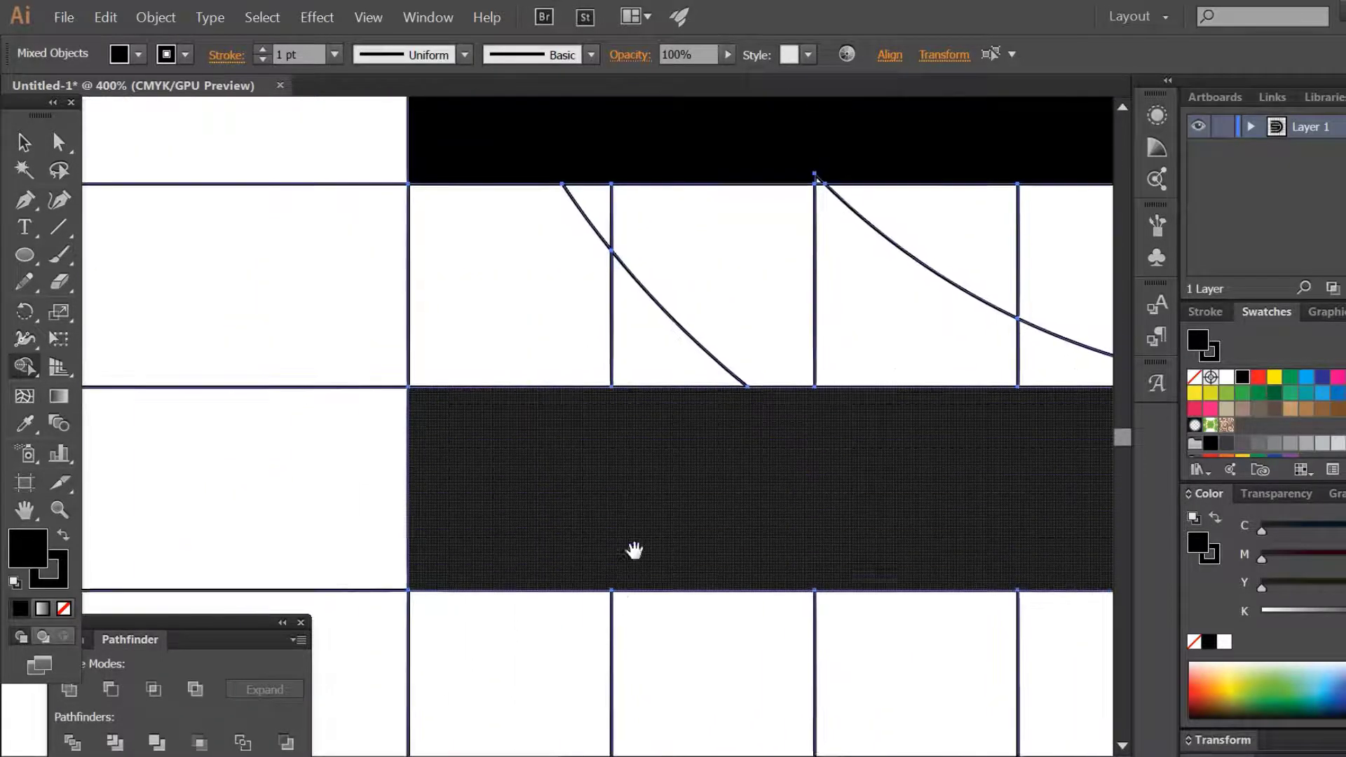
pyautogui.moveTo(621, 126)
pyautogui.mouseDown()
pyautogui.moveTo(492, 609)
pyautogui.moveTo(453, 504)
pyautogui.moveTo(513, 700)
pyautogui.mouseUp()
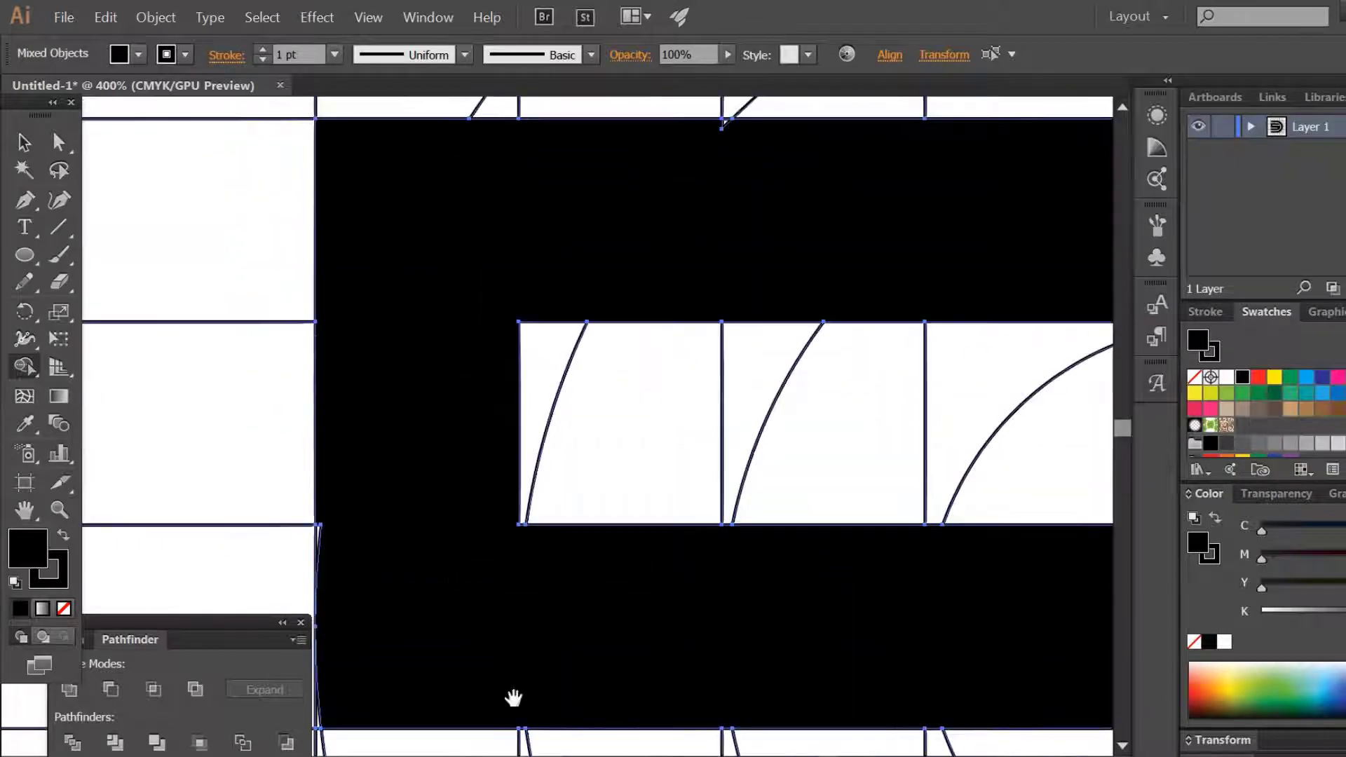
pyautogui.moveTo(413, 310); pyautogui.dragTo(474, 263)
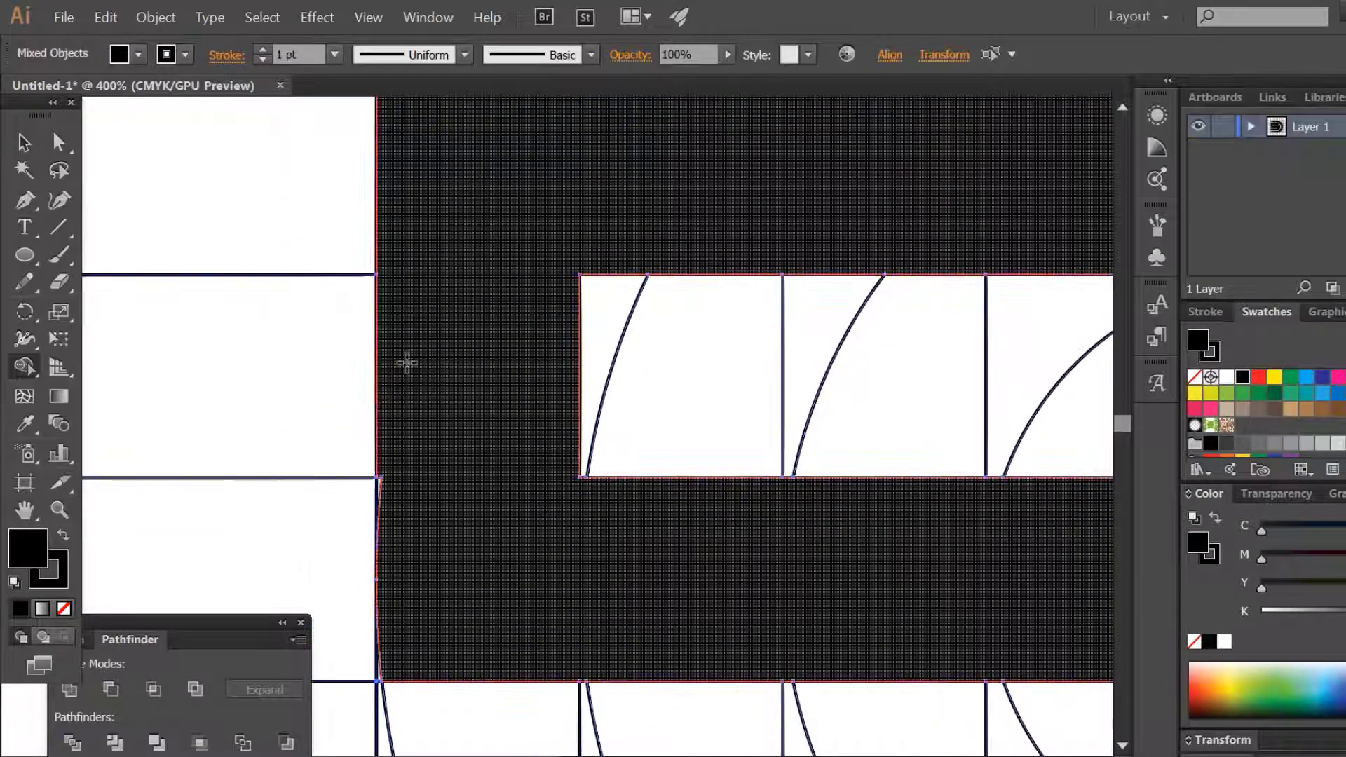
pyautogui.moveTo(378, 483); pyautogui.dragTo(410, 608)
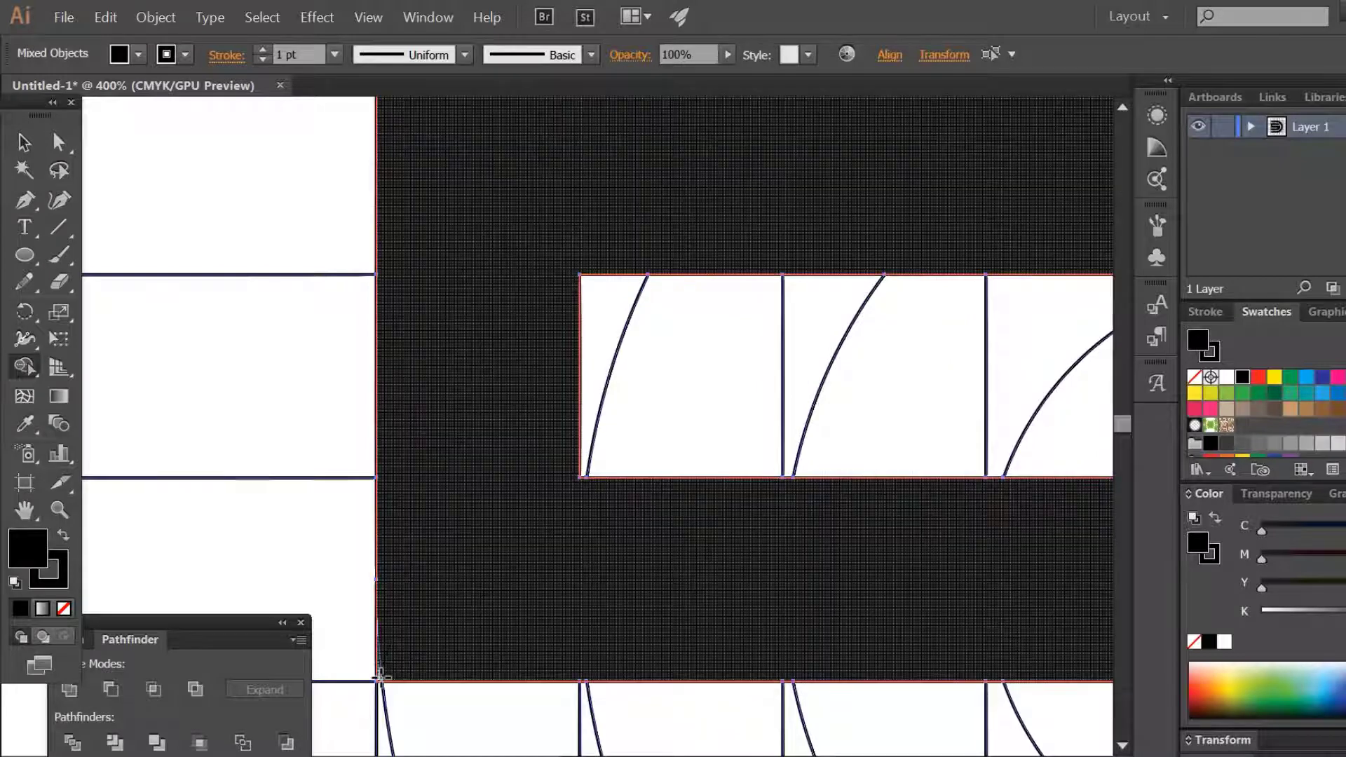
pyautogui.click(431, 642)
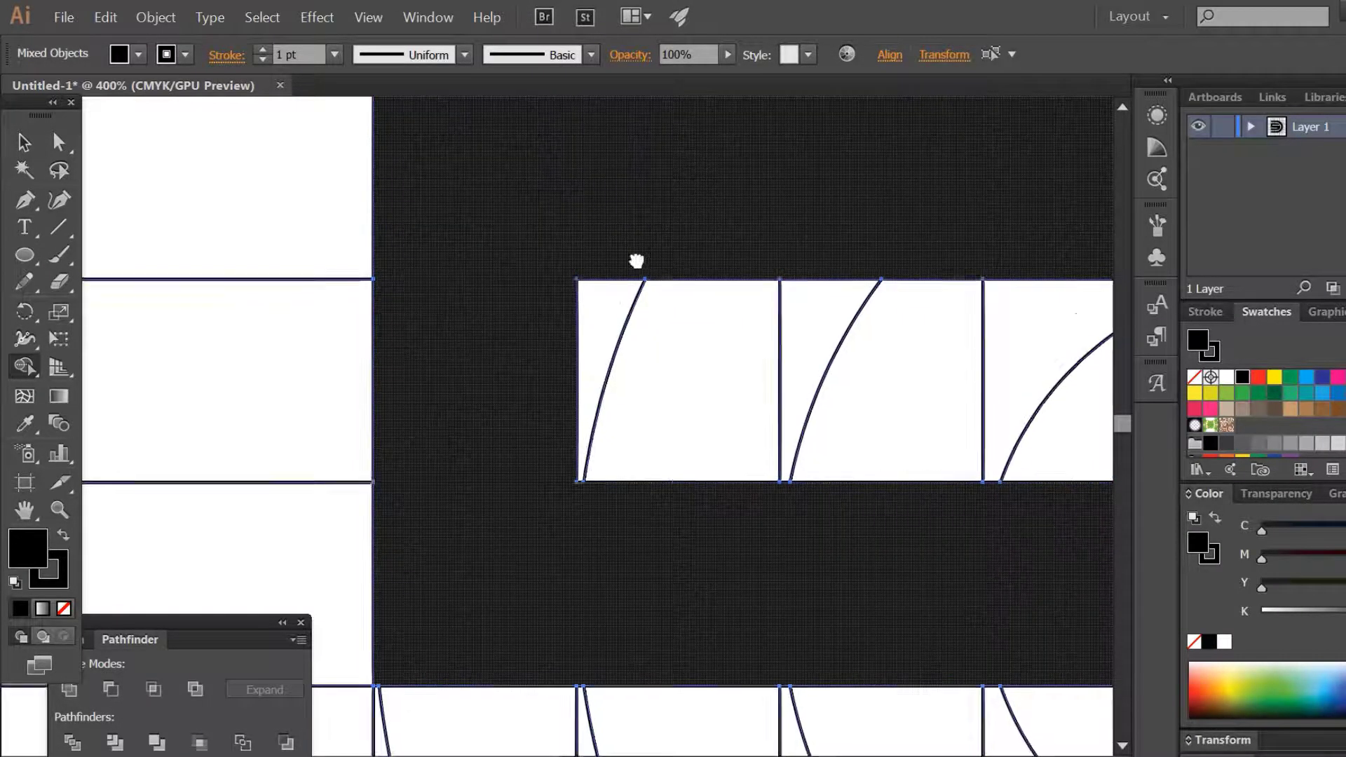
# - Merge the upper stripe band and the next black band, then zoom out to the whole letter
pyautogui.moveTo(637, 262); pyautogui.dragTo(441, 372)
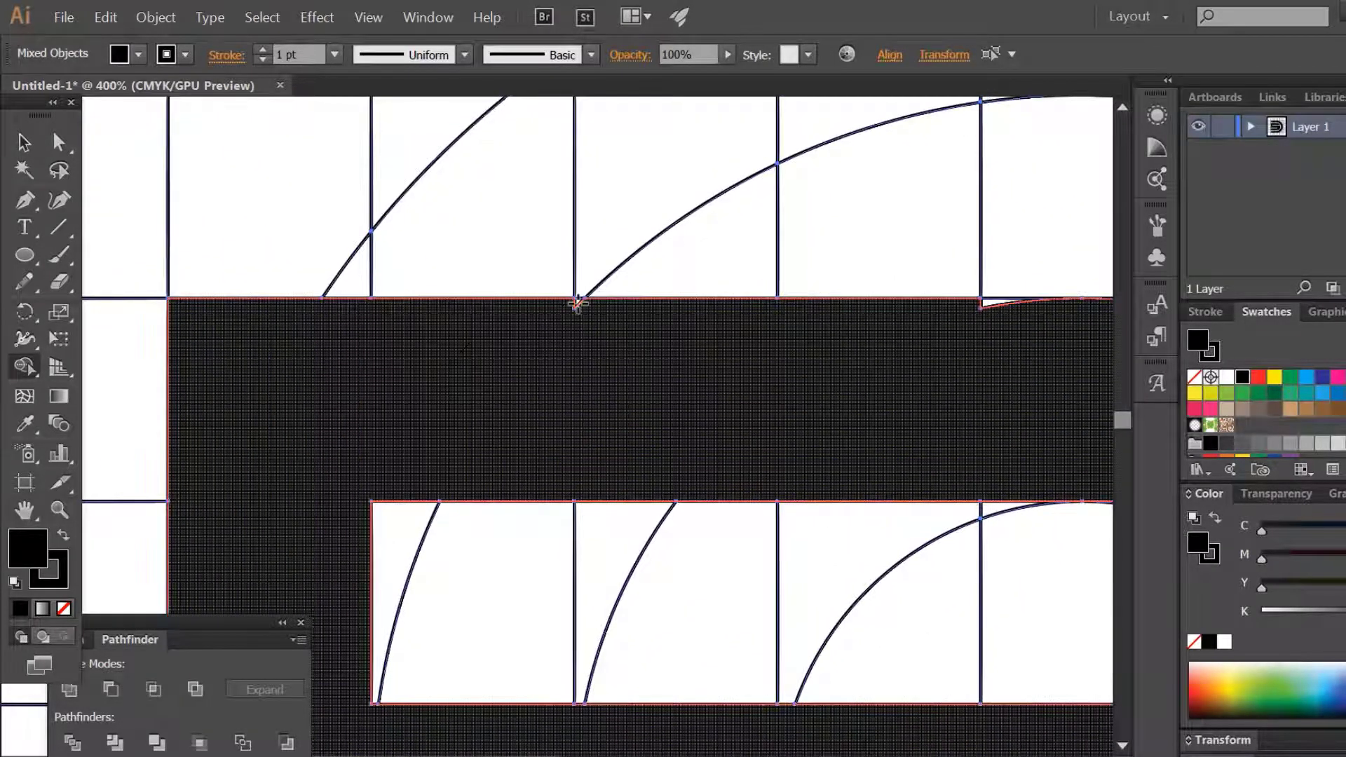
pyautogui.click(598, 311)
pyautogui.moveTo(970, 360); pyautogui.dragTo(772, 358)
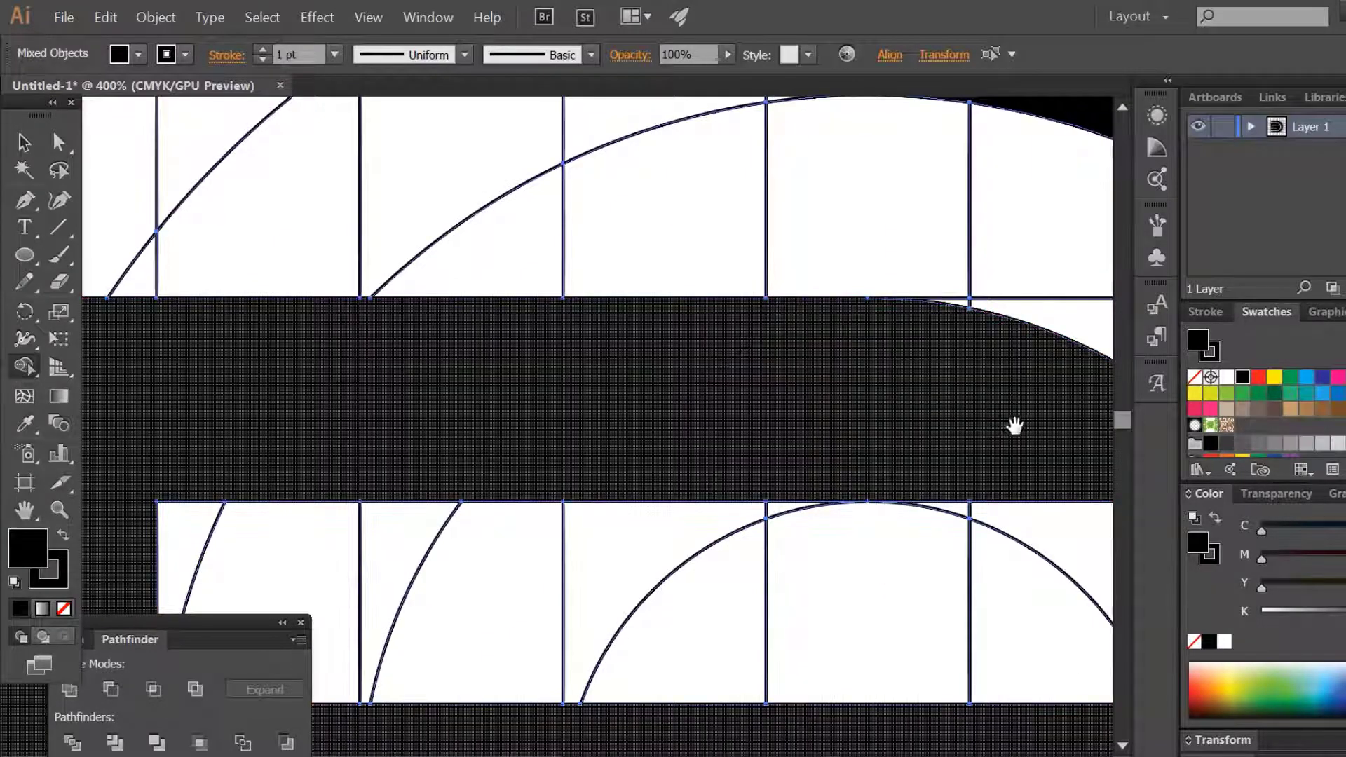
pyautogui.scroll(-5, 1015, 424)
pyautogui.hscroll(-1, 901, 204)
pyautogui.moveTo(814, 544)
pyautogui.mouseDown()
pyautogui.moveTo(898, 504)
pyautogui.moveTo(385, 384)
pyautogui.moveTo(497, 210)
pyautogui.moveTo(449, 200)
pyautogui.mouseUp()
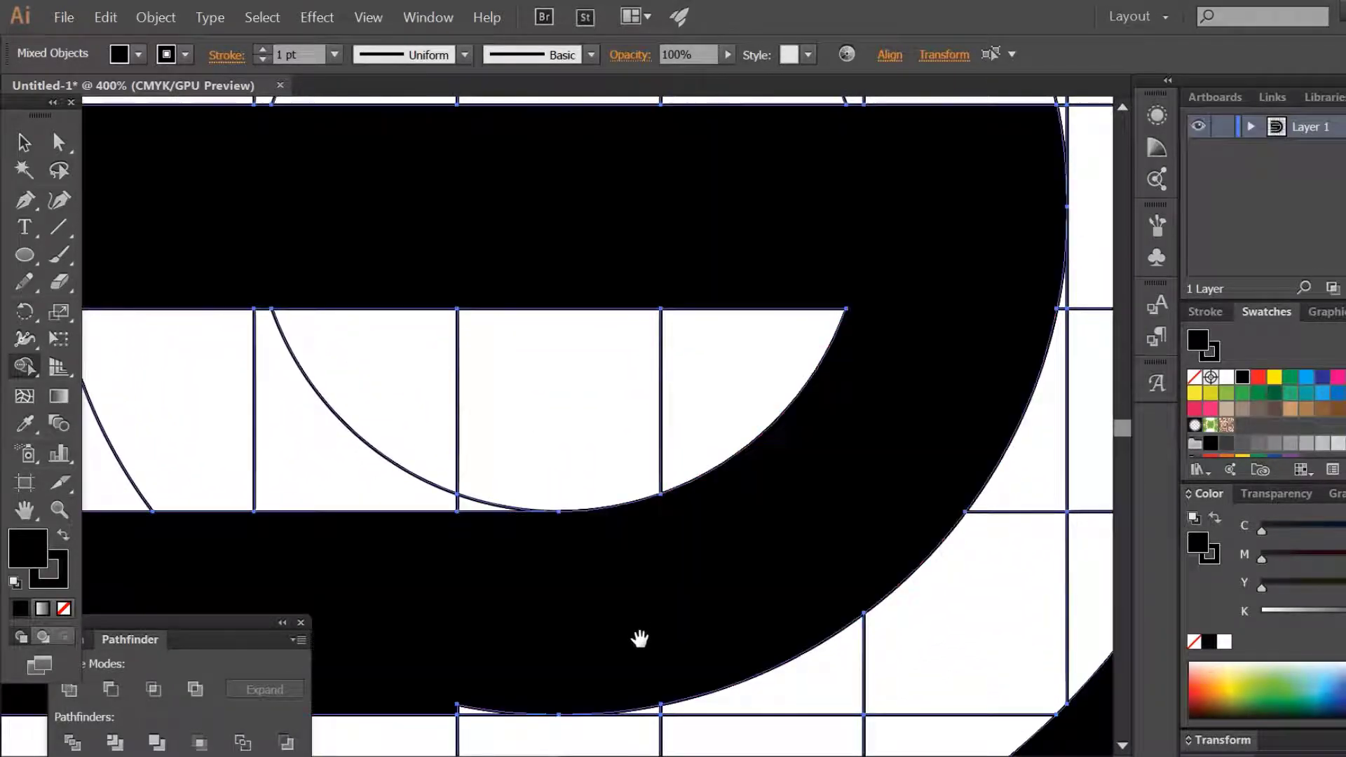
pyautogui.moveTo(637, 637); pyautogui.dragTo(841, 431)
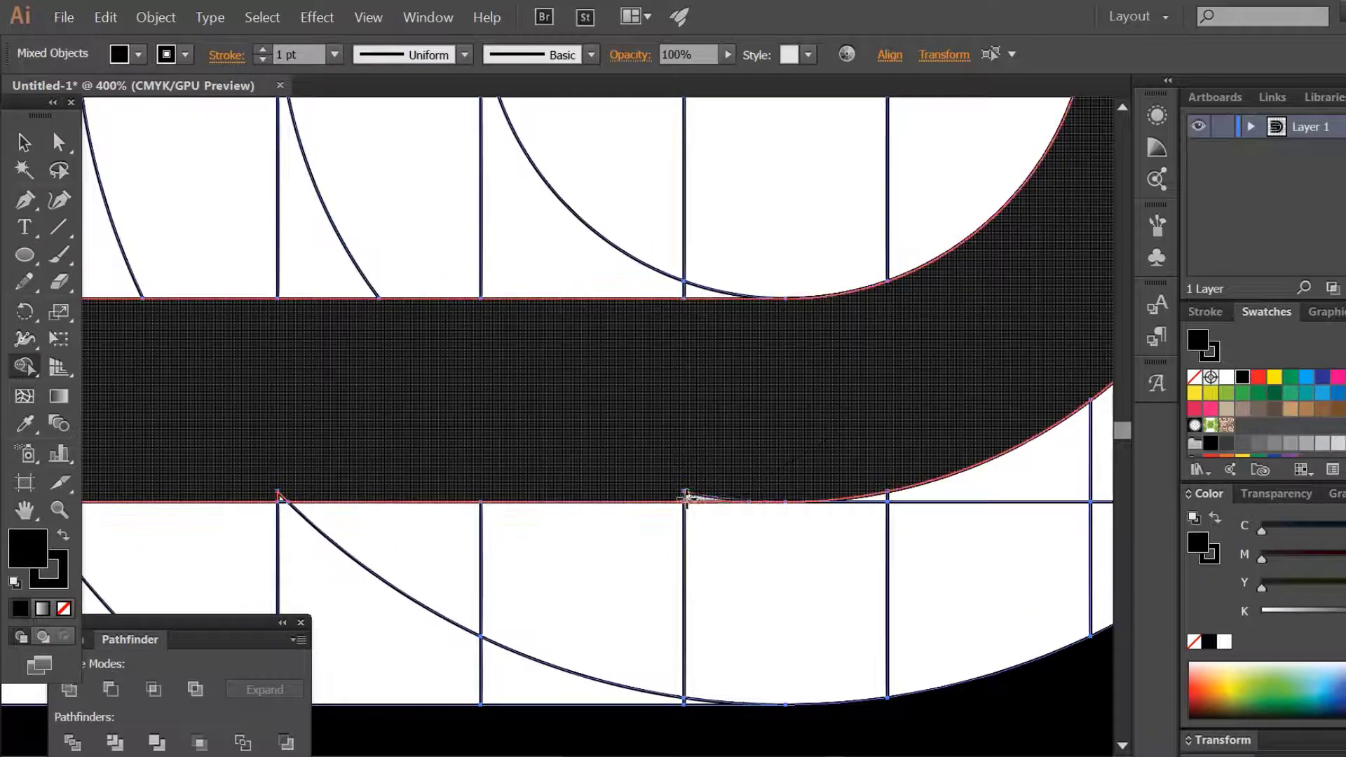
pyautogui.moveTo(547, 466); pyautogui.dragTo(892, 395)
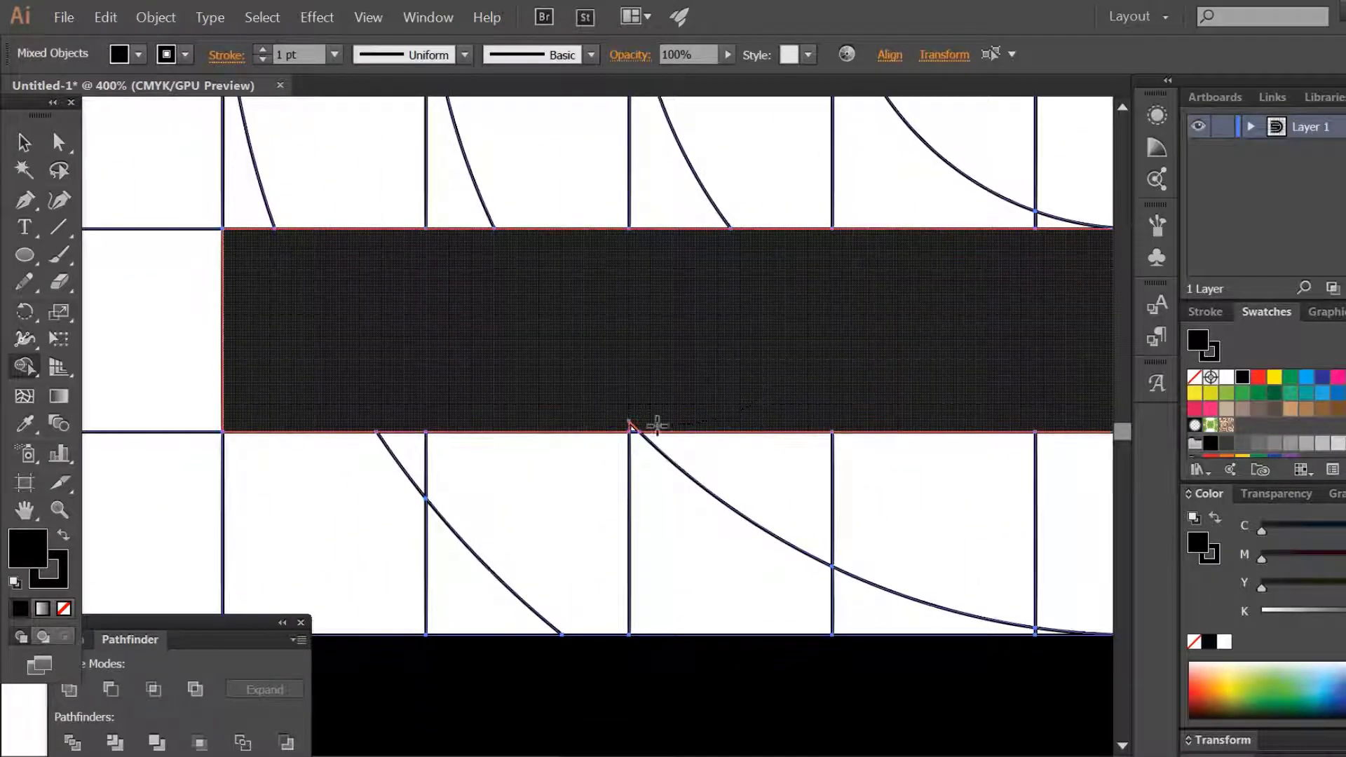
pyautogui.click(626, 429)
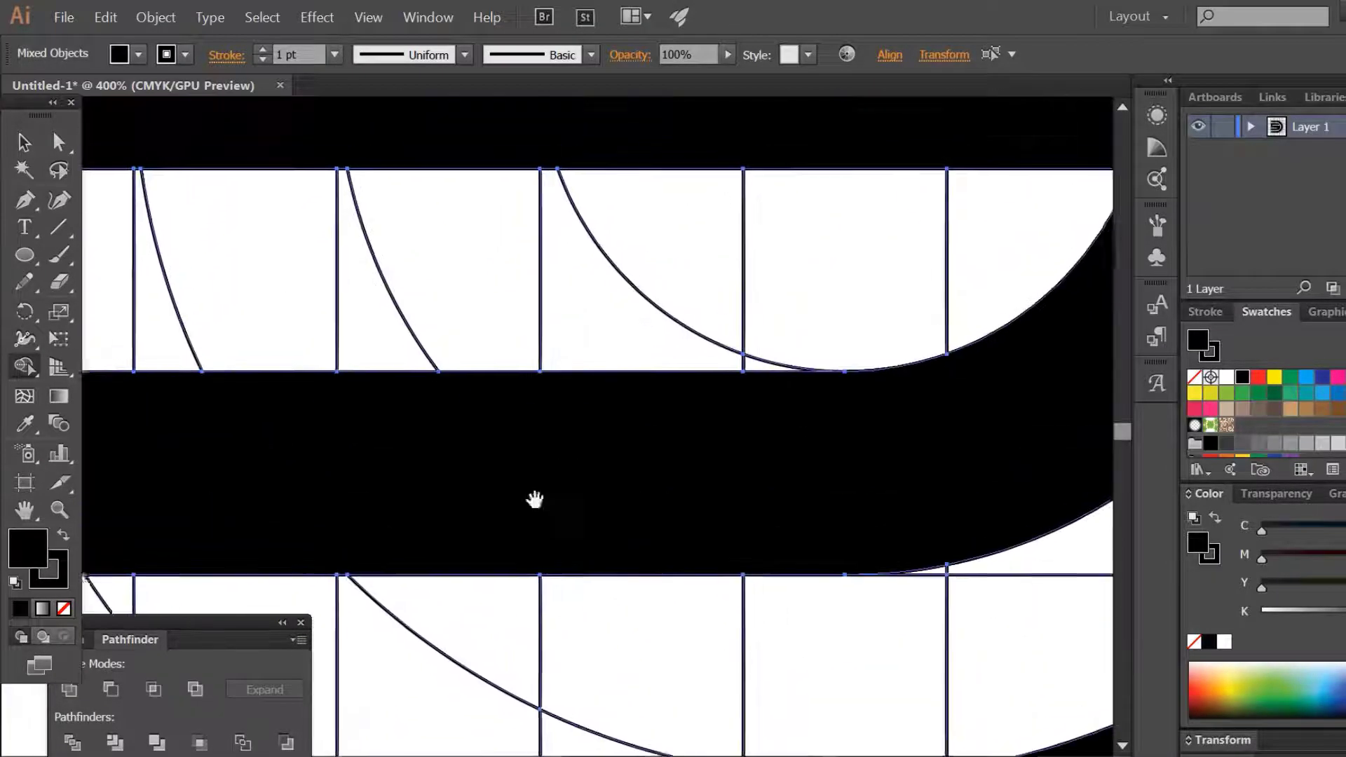
pyautogui.moveTo(841, 354); pyautogui.dragTo(536, 501)
pyautogui.hotkey('ctrl', '-')
pyautogui.hotkey('ctrl', '-')
# - Draw two short horizontal lines at the D's upper left and lower left edges
pyautogui.hotkey('ctrl', '-')
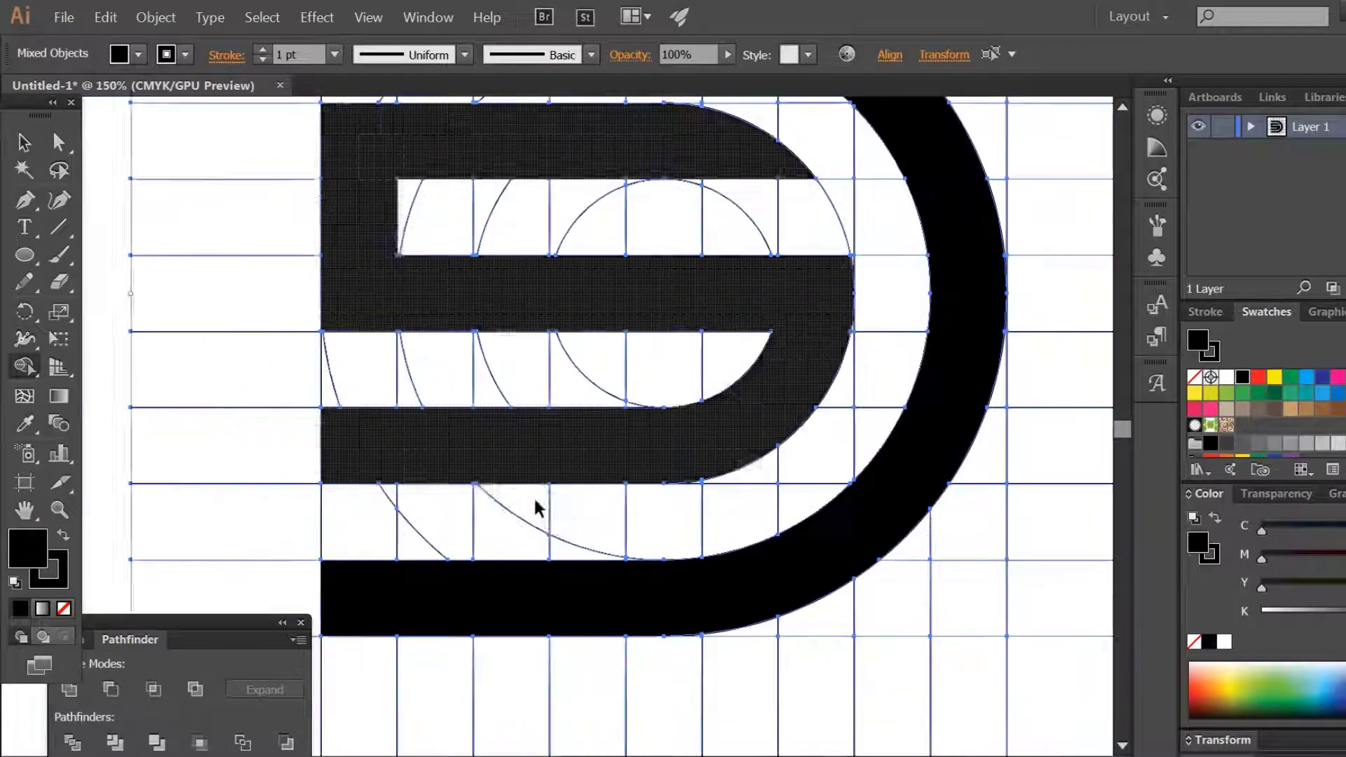
pyautogui.moveTo(595, 479); pyautogui.dragTo(645, 579)
pyautogui.hotkey('ctrl', '-')
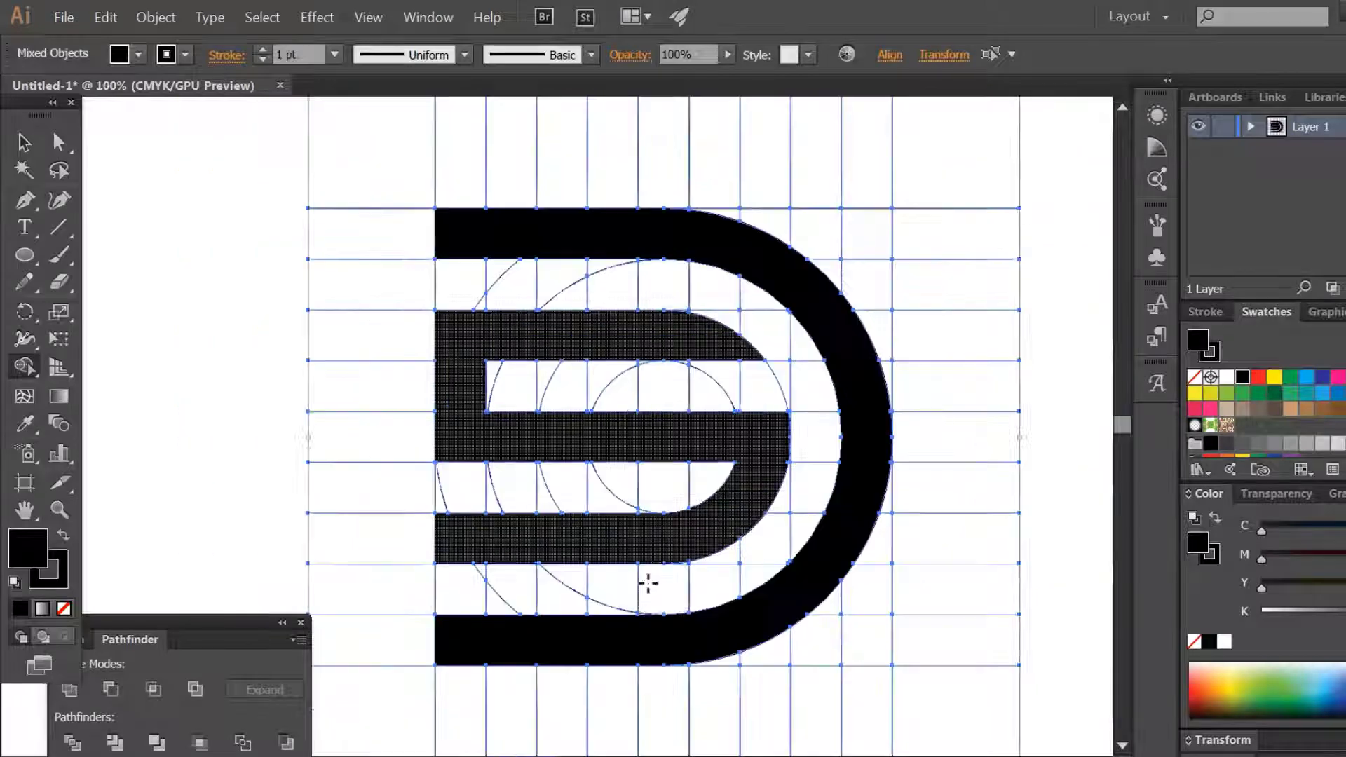
pyautogui.click(22, 140)
pyautogui.click(168, 280)
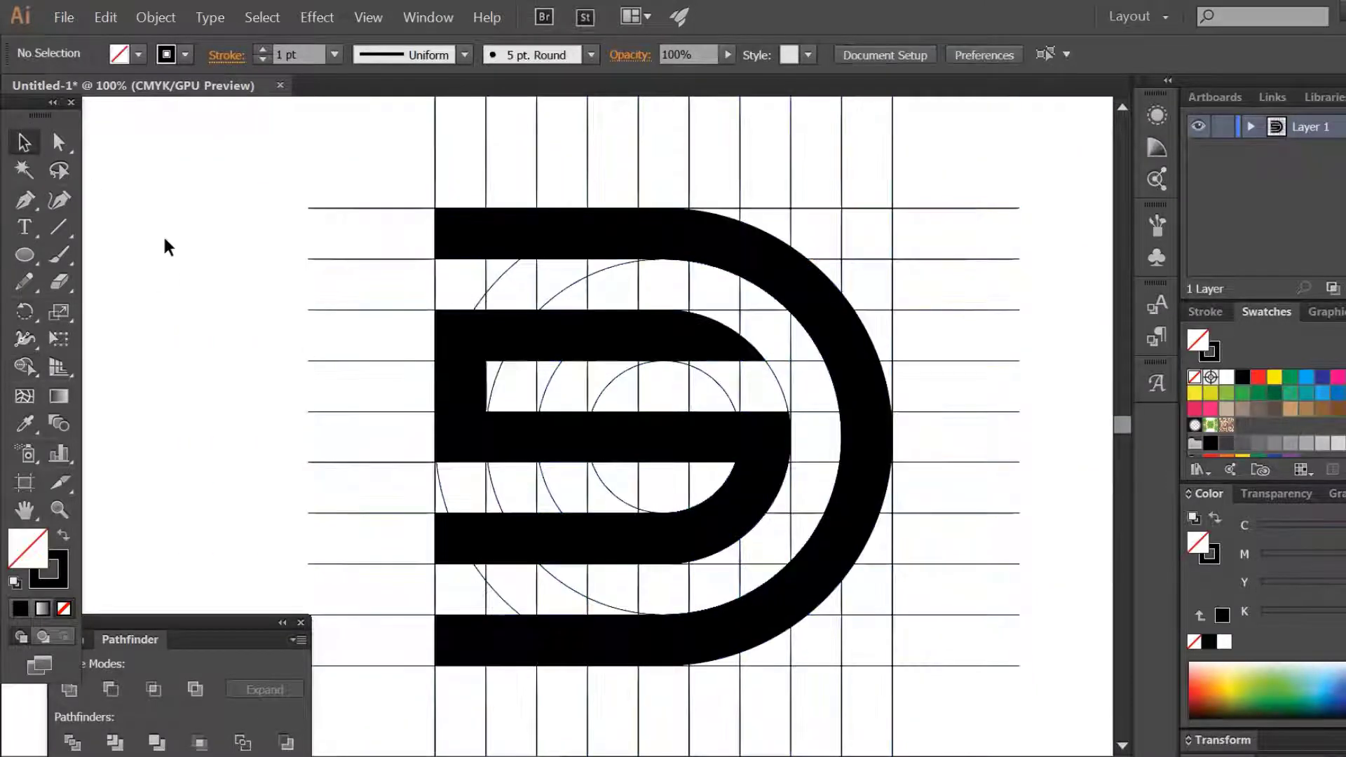
pyautogui.click(58, 226)
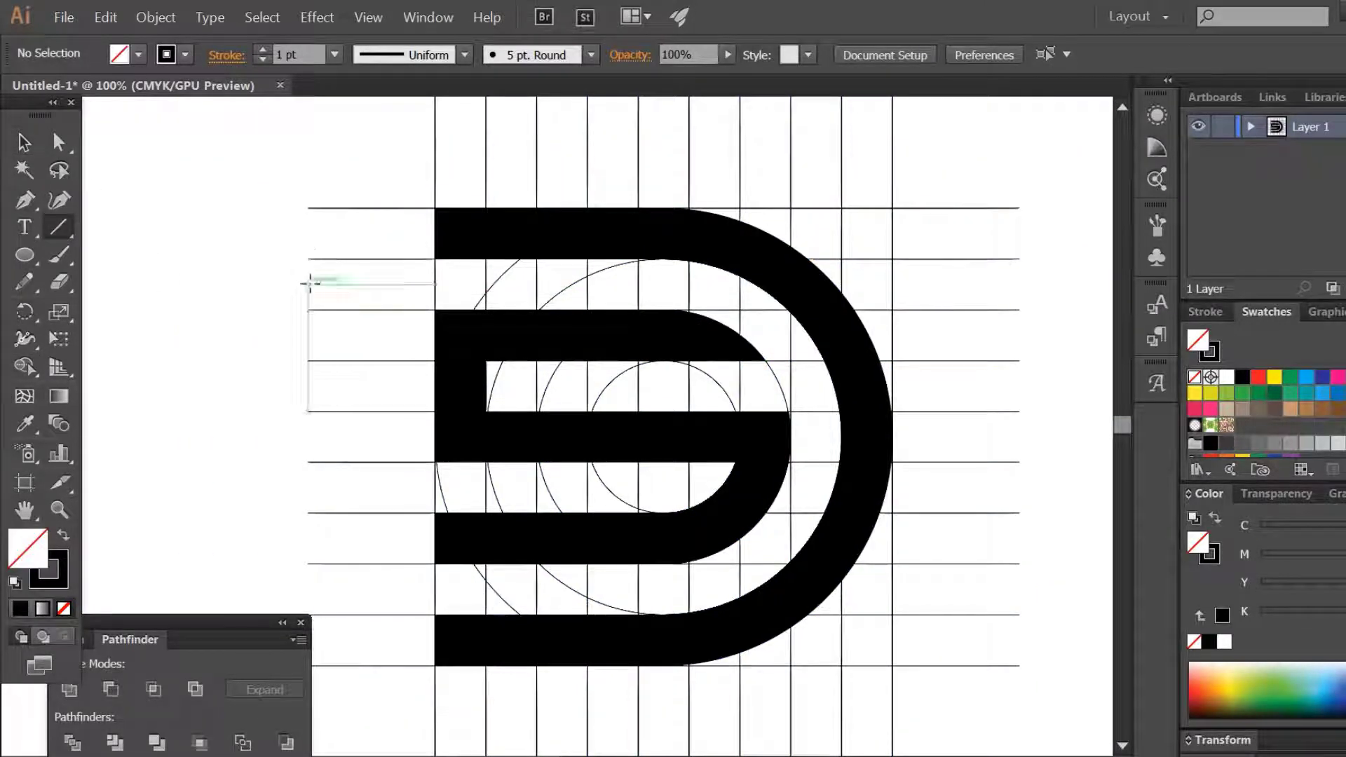
pyautogui.moveTo(307, 286); pyautogui.dragTo(528, 286)
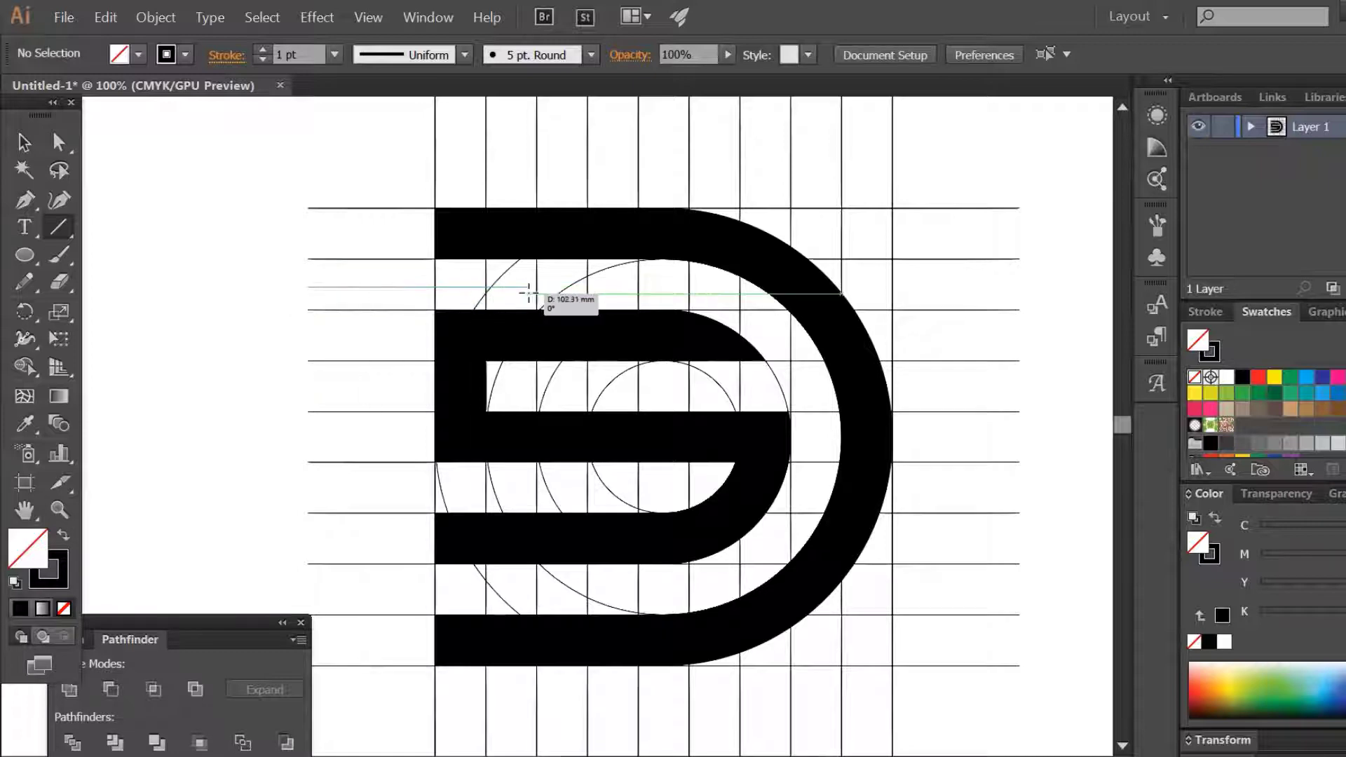
pyautogui.scroll(-3, 544, 421)
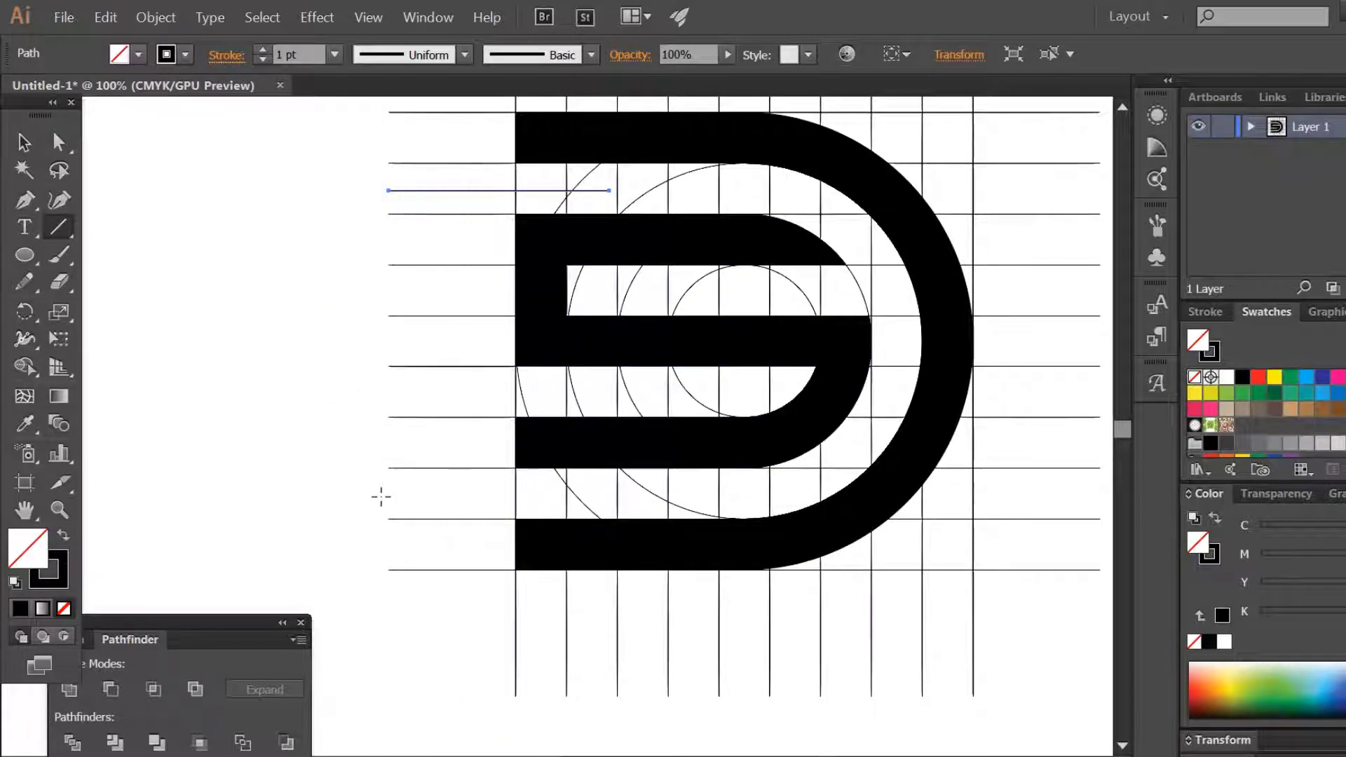
pyautogui.moveTo(384, 493); pyautogui.dragTo(593, 493)
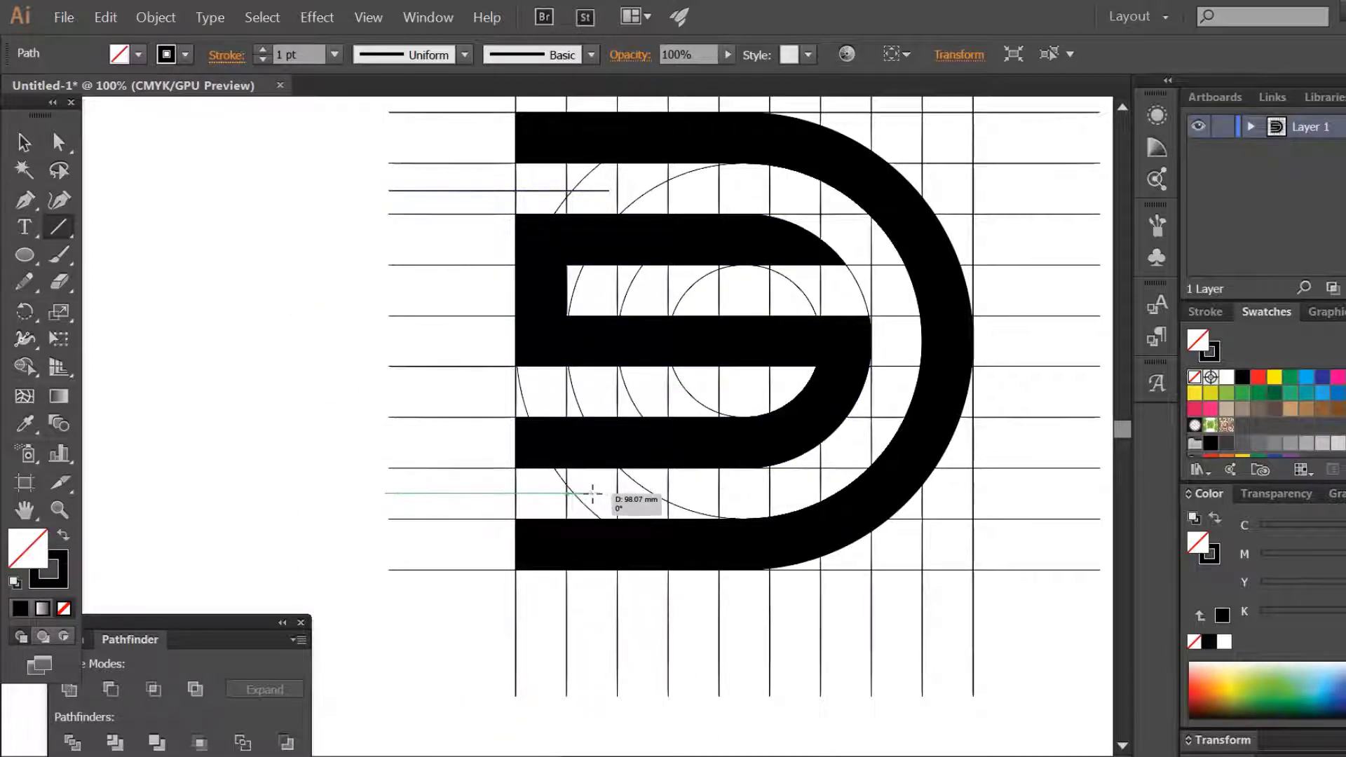
pyautogui.click(24, 142)
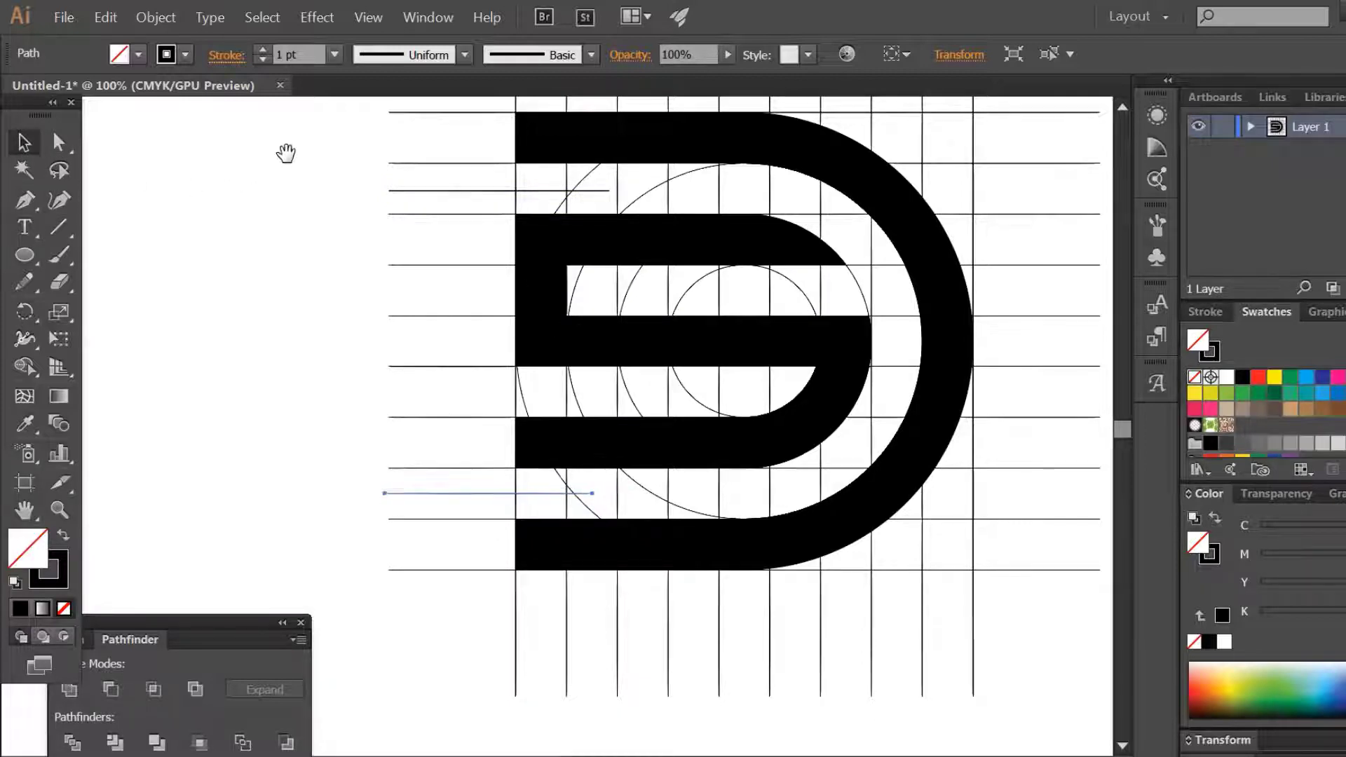
pyautogui.scroll(1, 284, 162)
# - Merge the pieces under the top bar and above the bottom bar into the black outer band
pyautogui.moveTo(281, 166); pyautogui.dragTo(589, 577)
pyautogui.hotkey('ctrl', 'a')
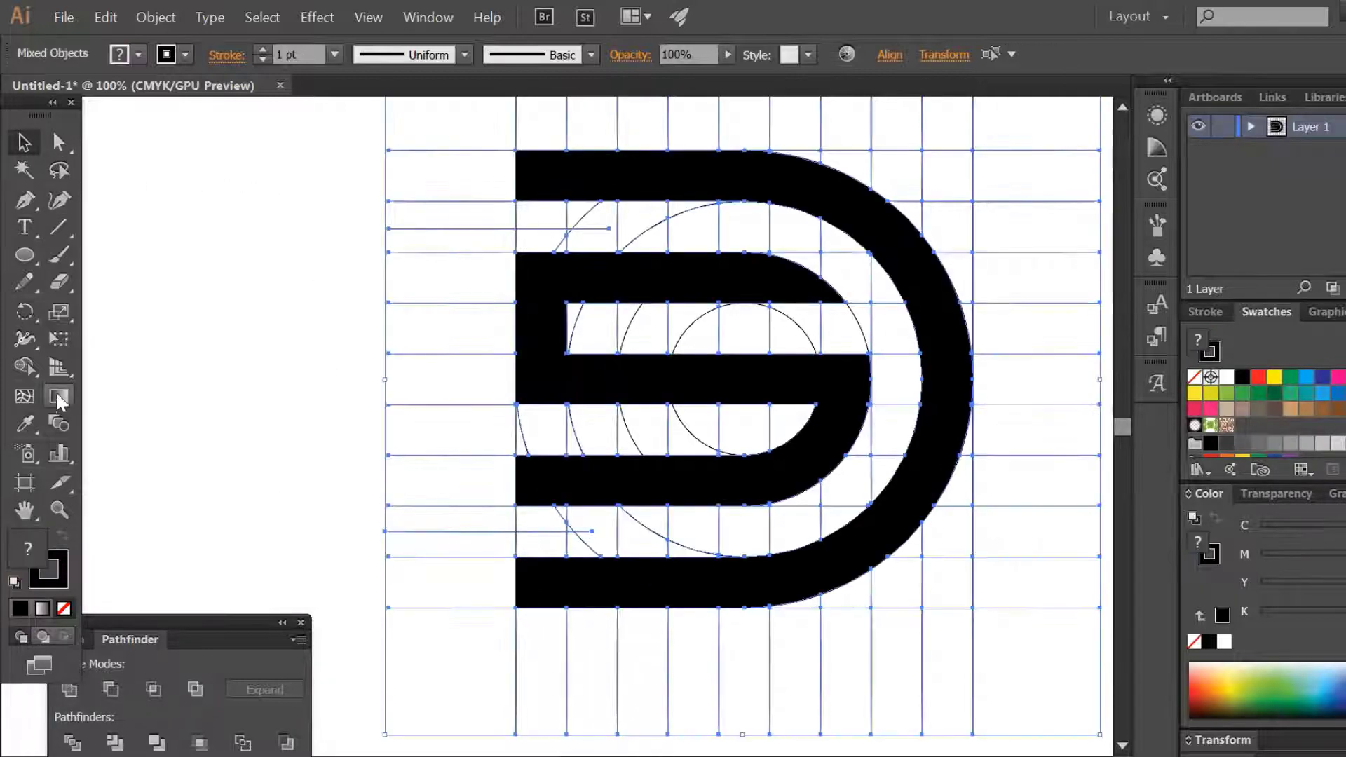
pyautogui.click(24, 365)
pyautogui.moveTo(522, 174); pyautogui.dragTo(532, 217)
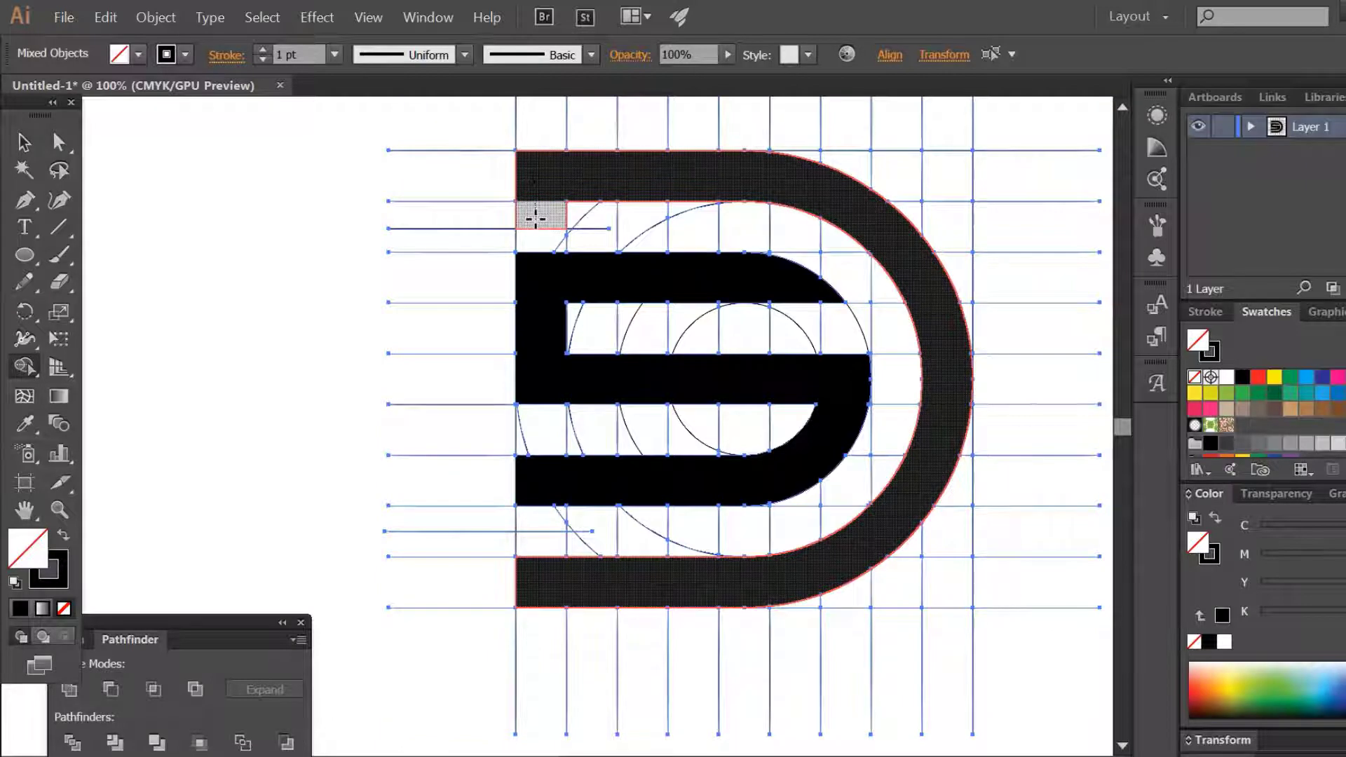
pyautogui.moveTo(546, 584); pyautogui.dragTo(601, 548)
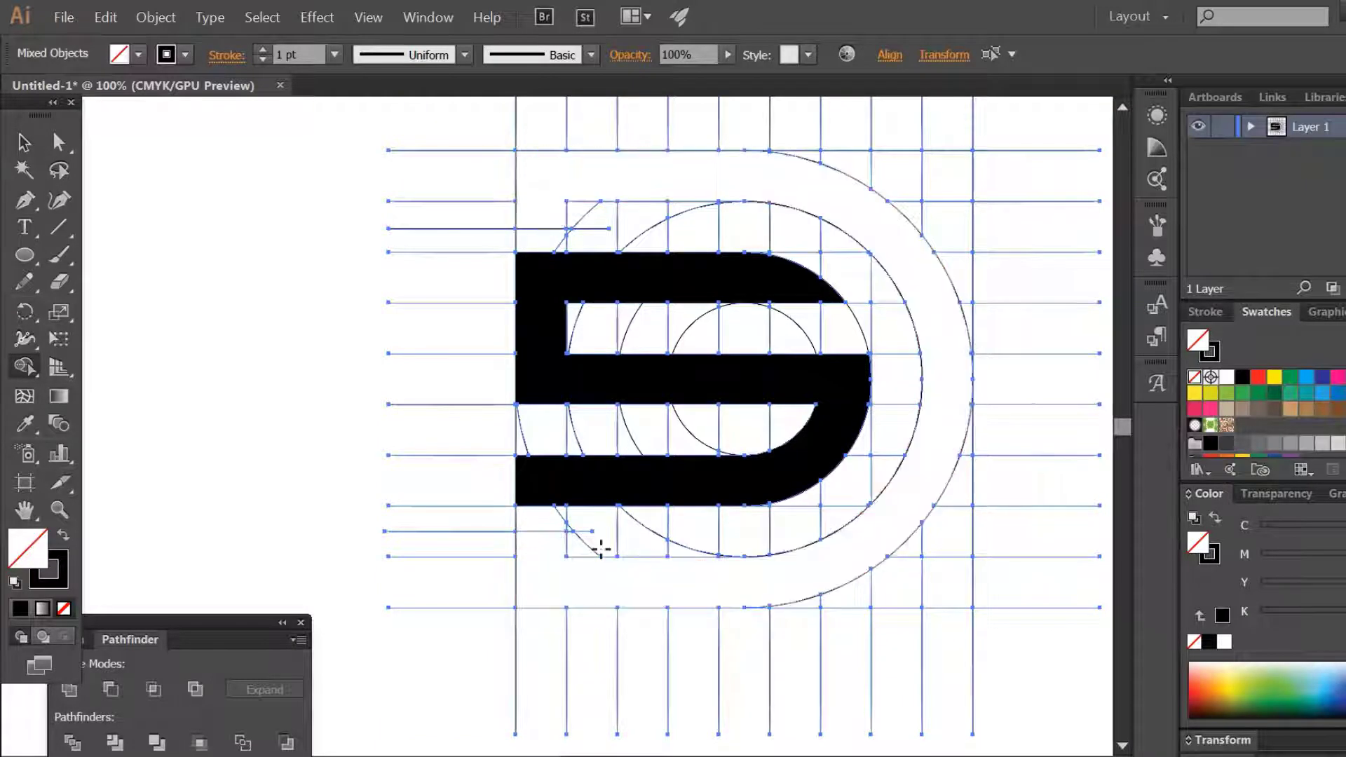
pyautogui.click(1242, 378)
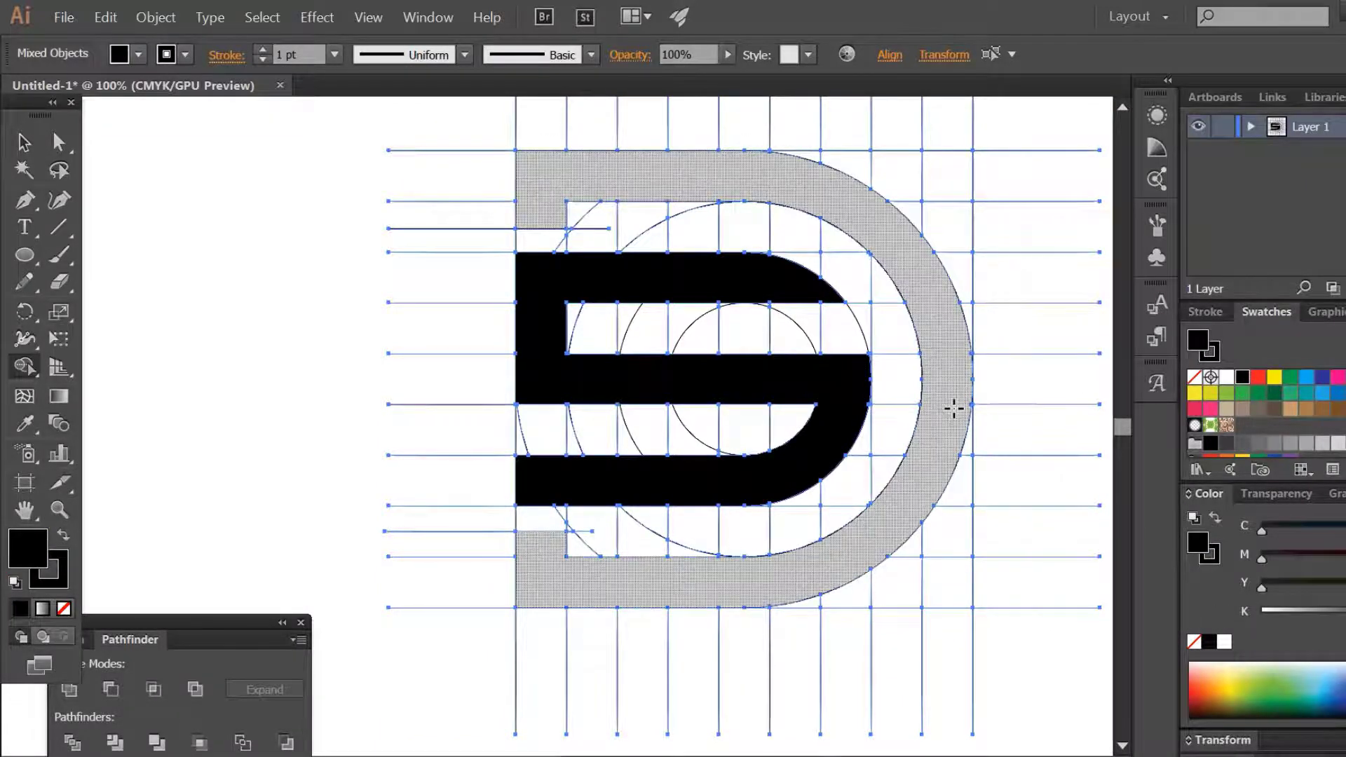
pyautogui.click(954, 402)
pyautogui.click(23, 145)
pyautogui.click(215, 346)
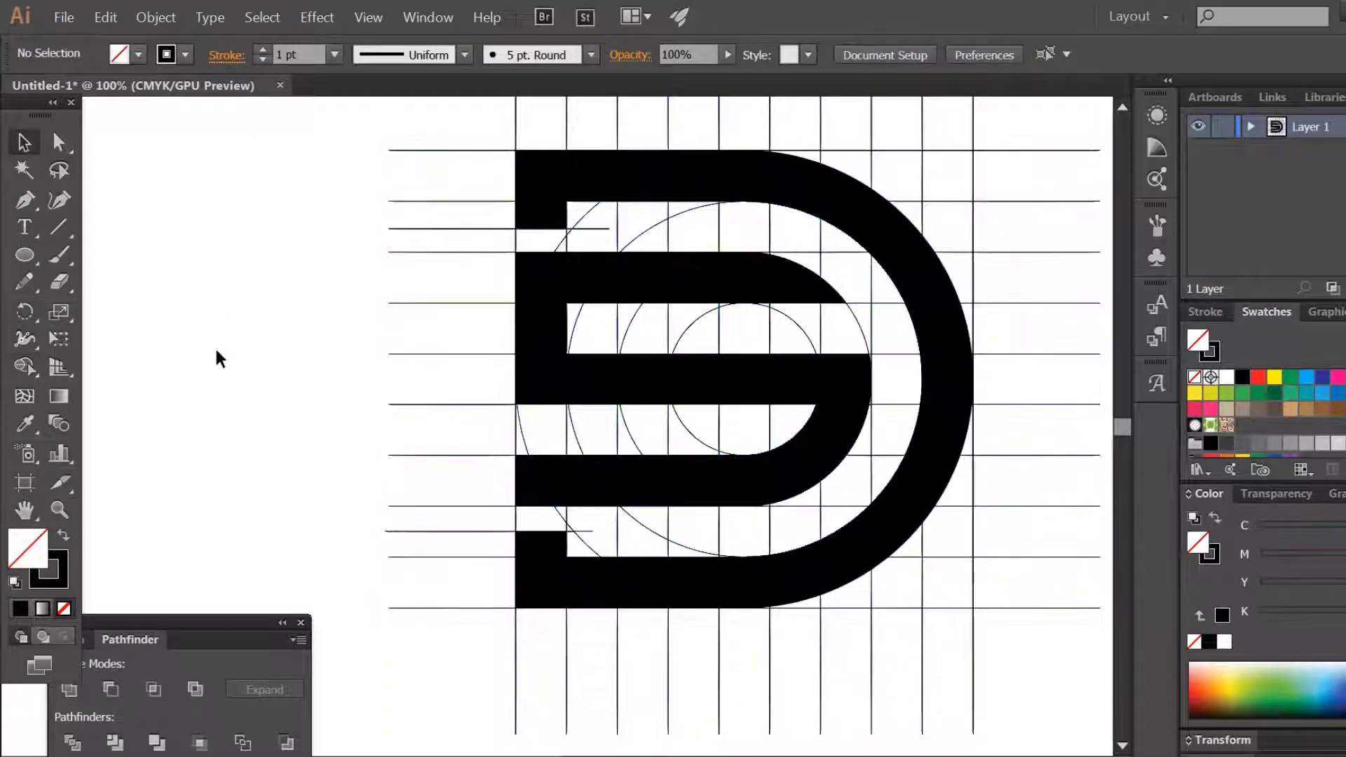
pyautogui.hotkey('ctrl', '-')
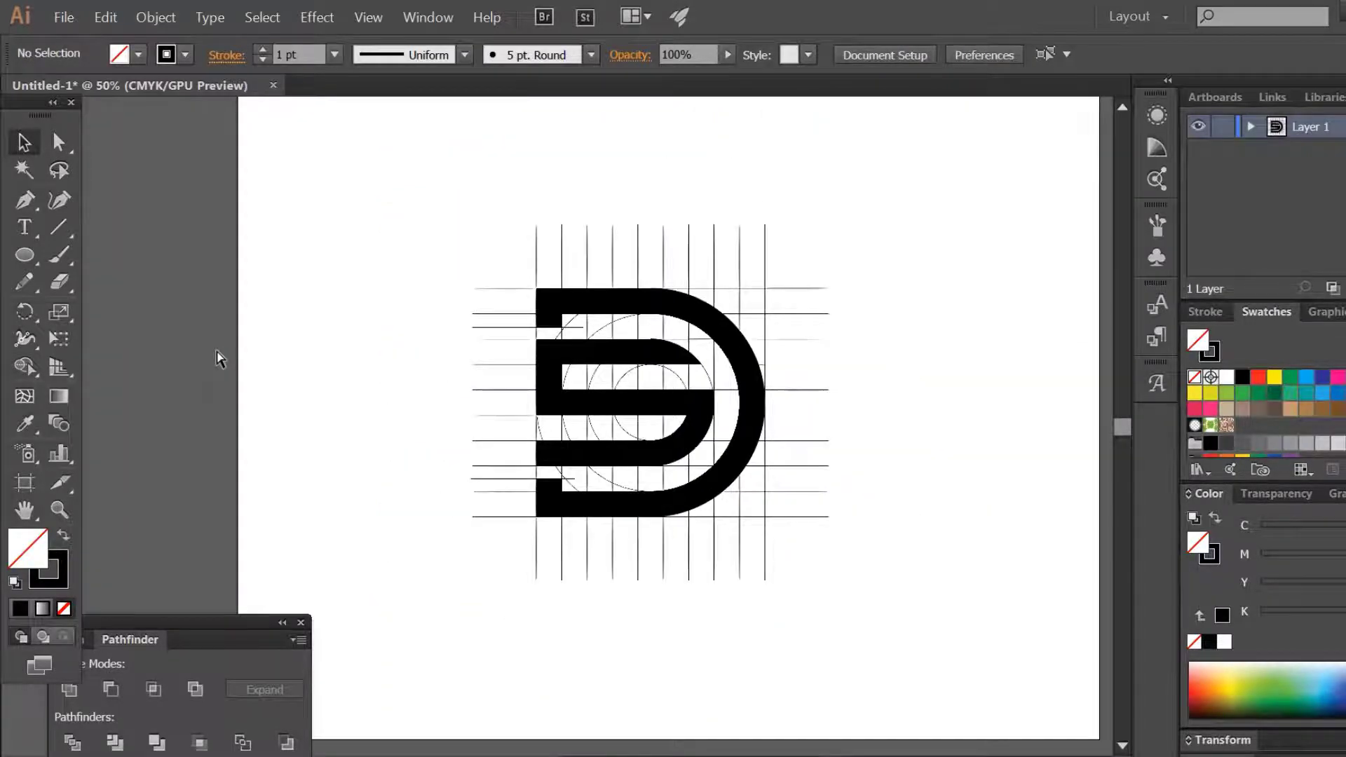
# - Select all guide lines with the Magic Wand and delete them
pyautogui.hotkey('ctrl', '+')
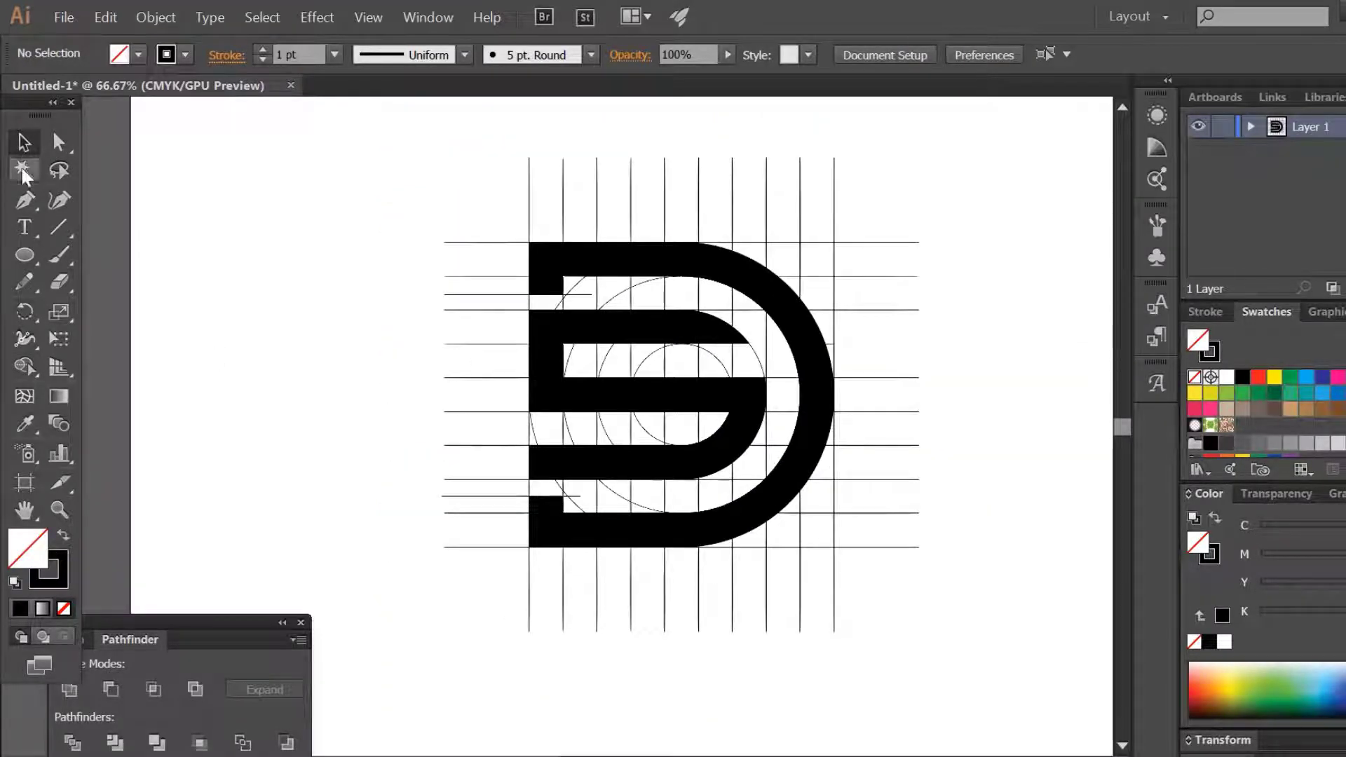
pyautogui.click(23, 170)
pyautogui.click(529, 193)
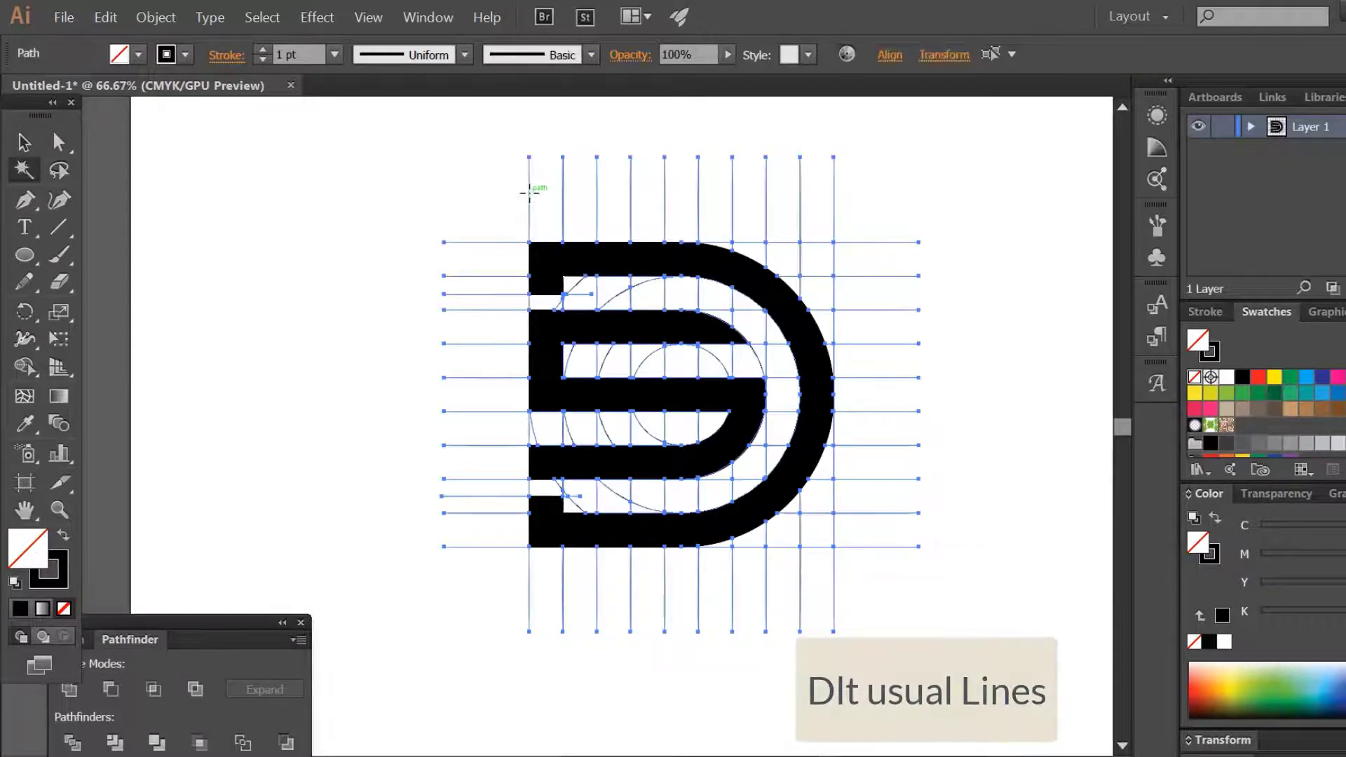
pyautogui.press('Delete')
# - Group all pieces of the D logo and scale it down slightly
pyautogui.click(23, 142)
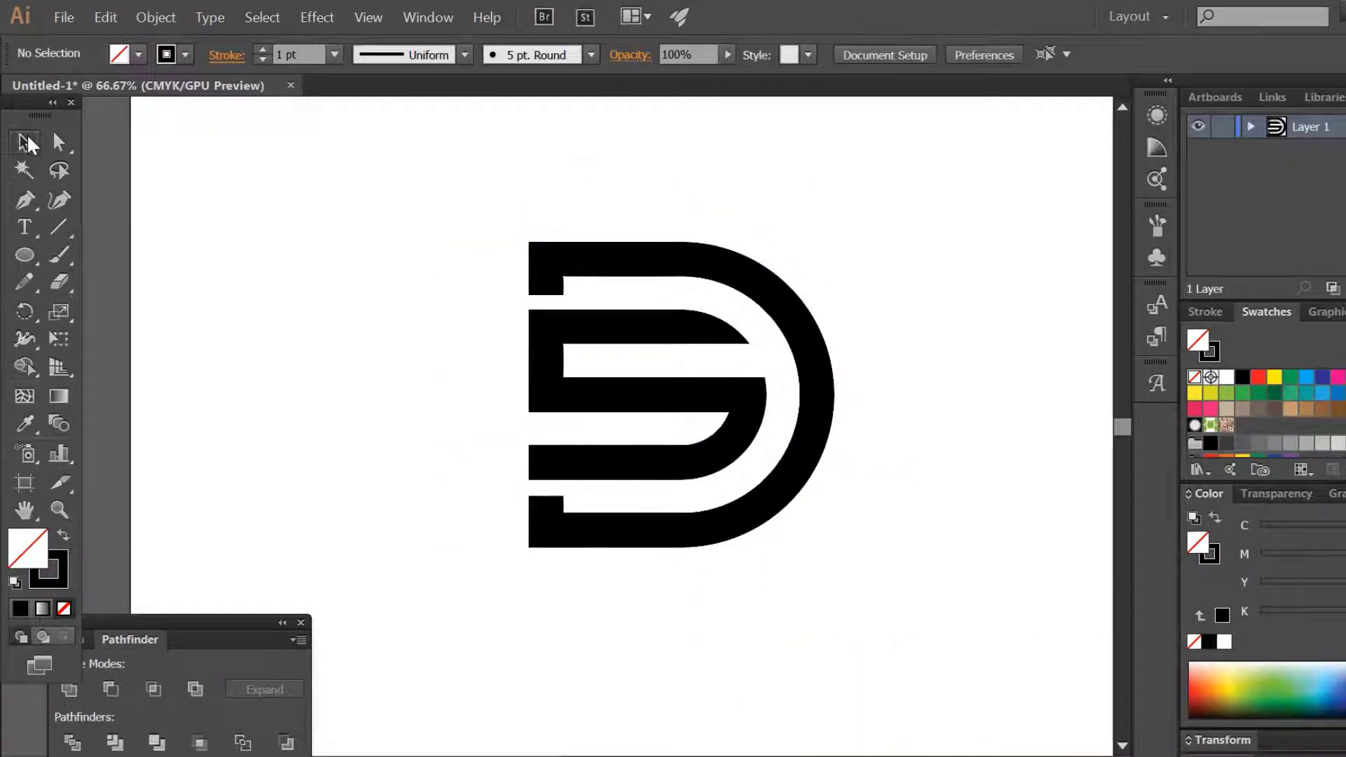
pyautogui.moveTo(449, 188); pyautogui.dragTo(892, 608)
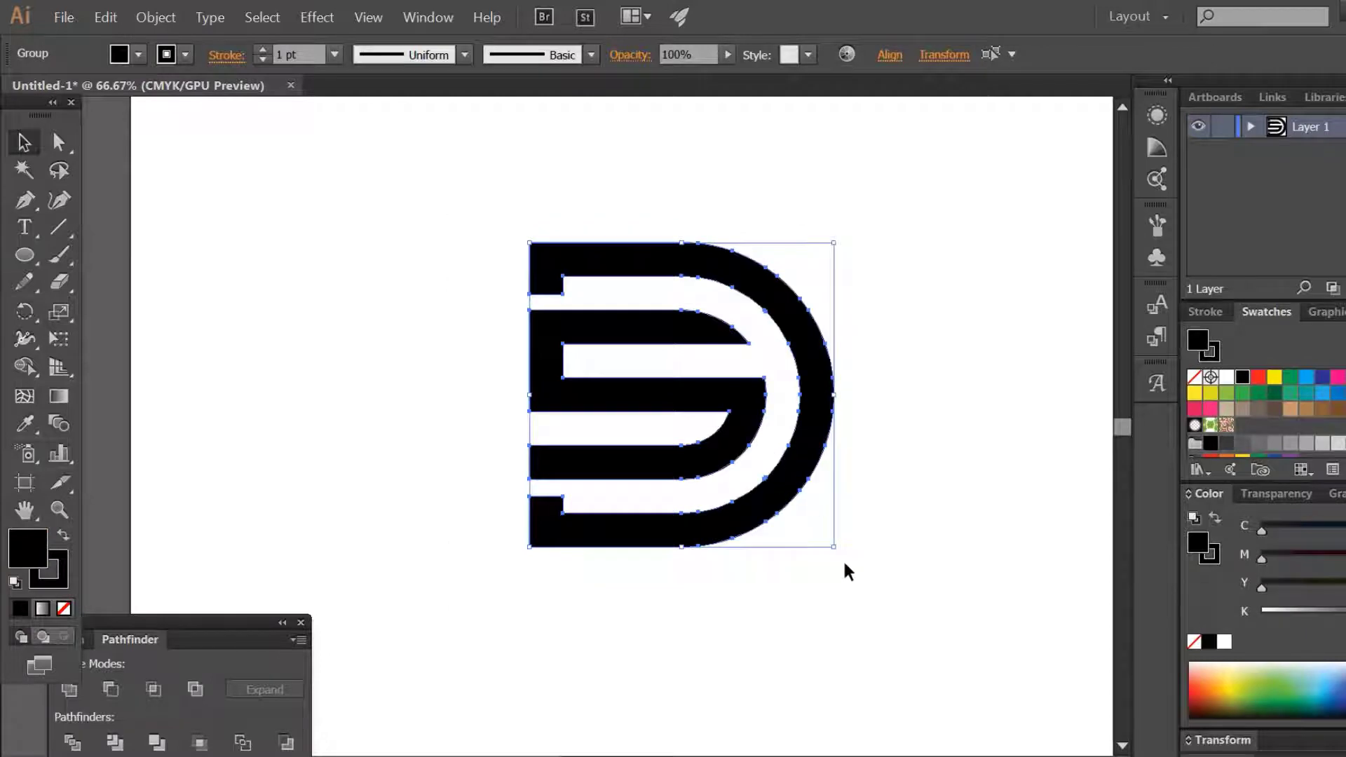
pyautogui.rightClick(725, 406)
pyautogui.click(768, 504)
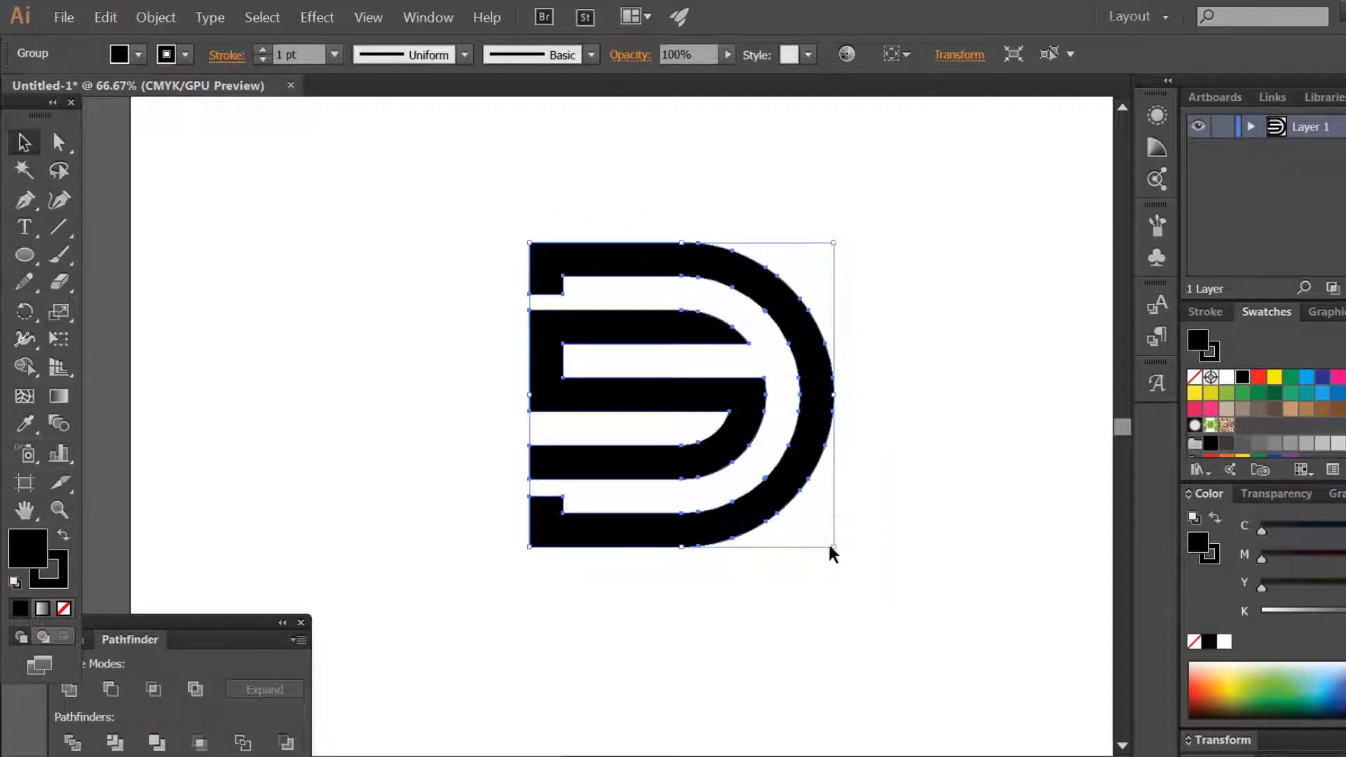
pyautogui.moveTo(836, 550); pyautogui.dragTo(820, 528)
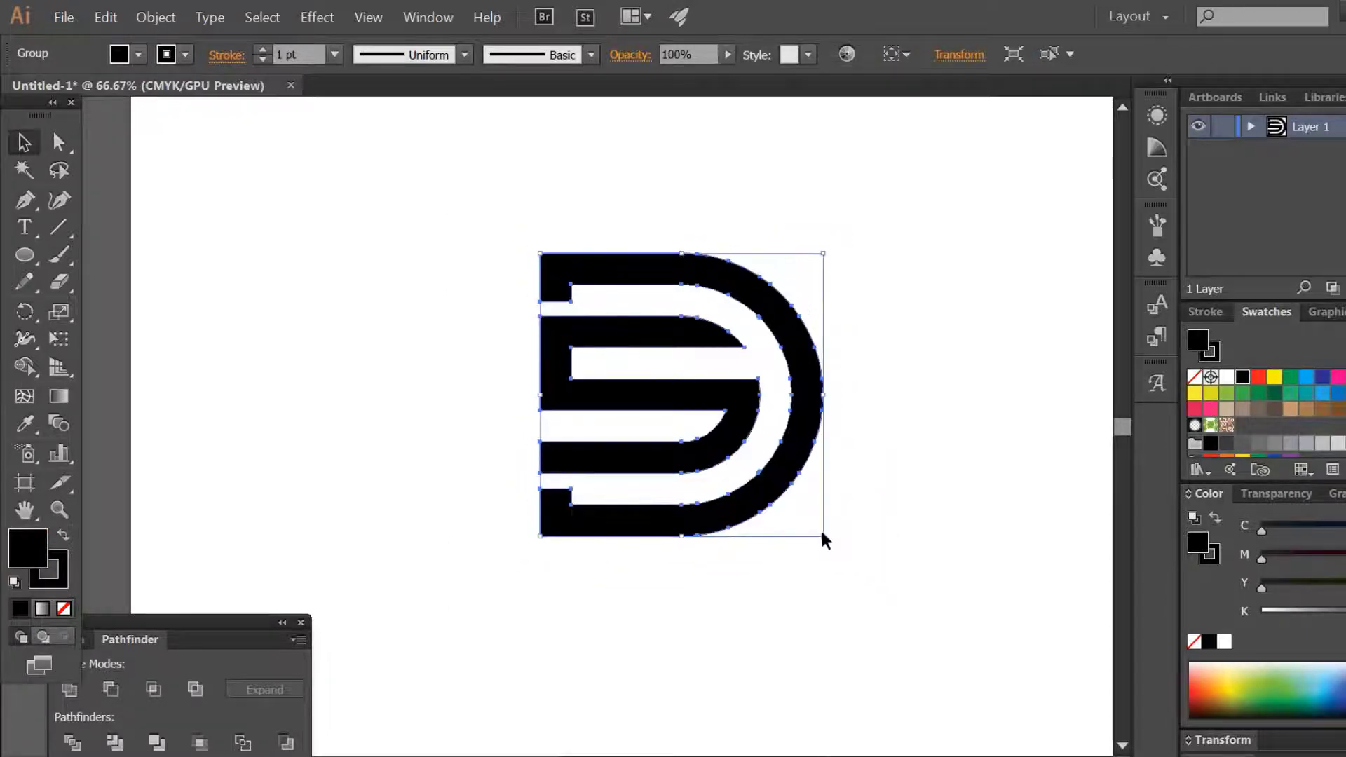
pyautogui.hotkey('ctrl', '-')
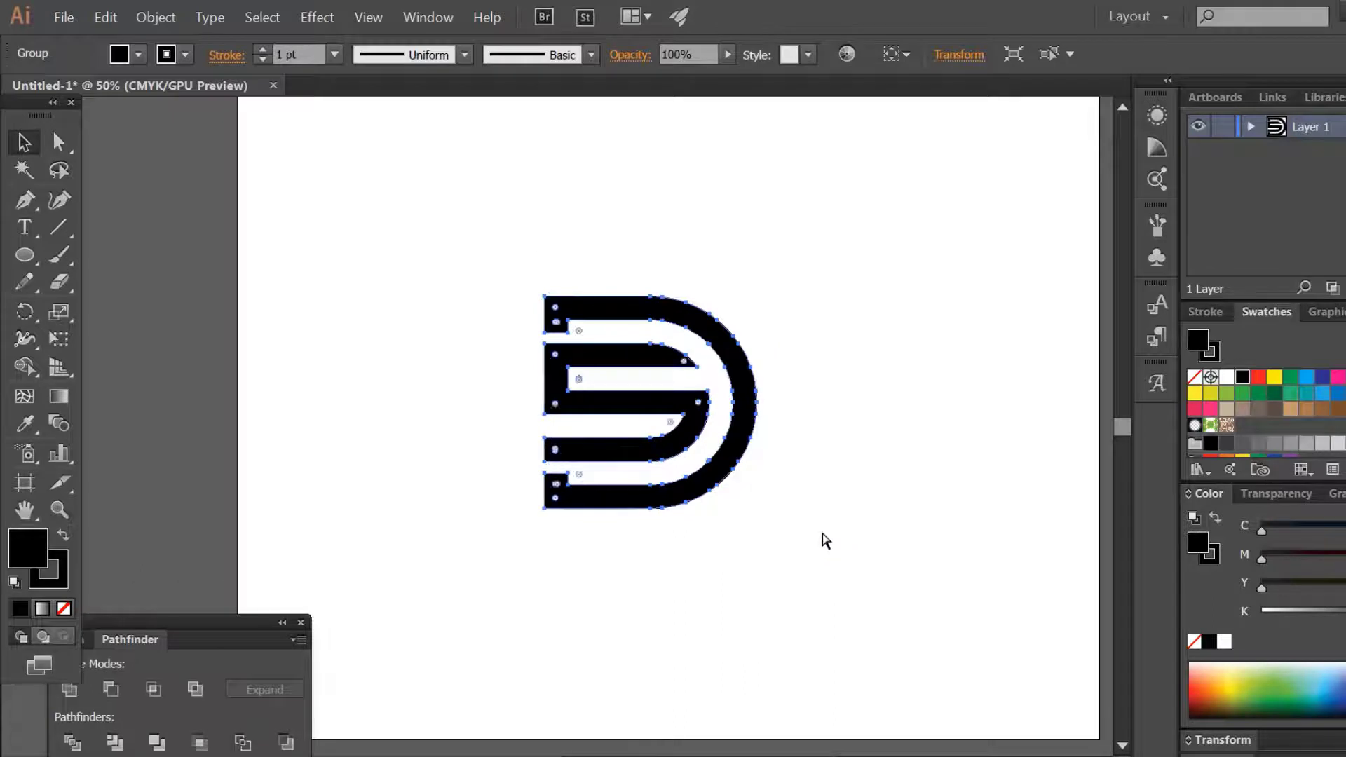
pyautogui.hotkey('ctrl', '-')
pyautogui.hotkey('ctrl', '-')
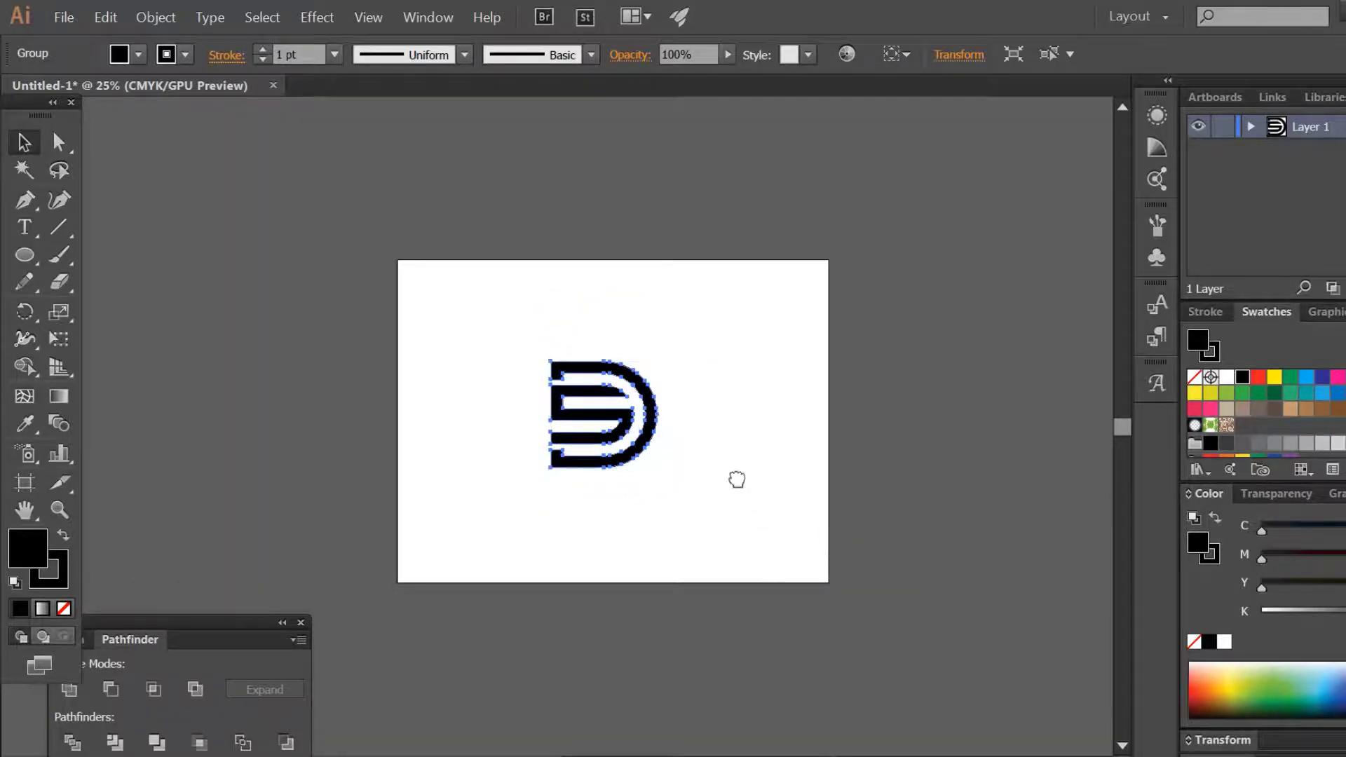
# - Scale the logo up, centre it horizontally and vertically on the artboard, then shrink it slightly
pyautogui.moveTo(465, 332); pyautogui.dragTo(694, 538)
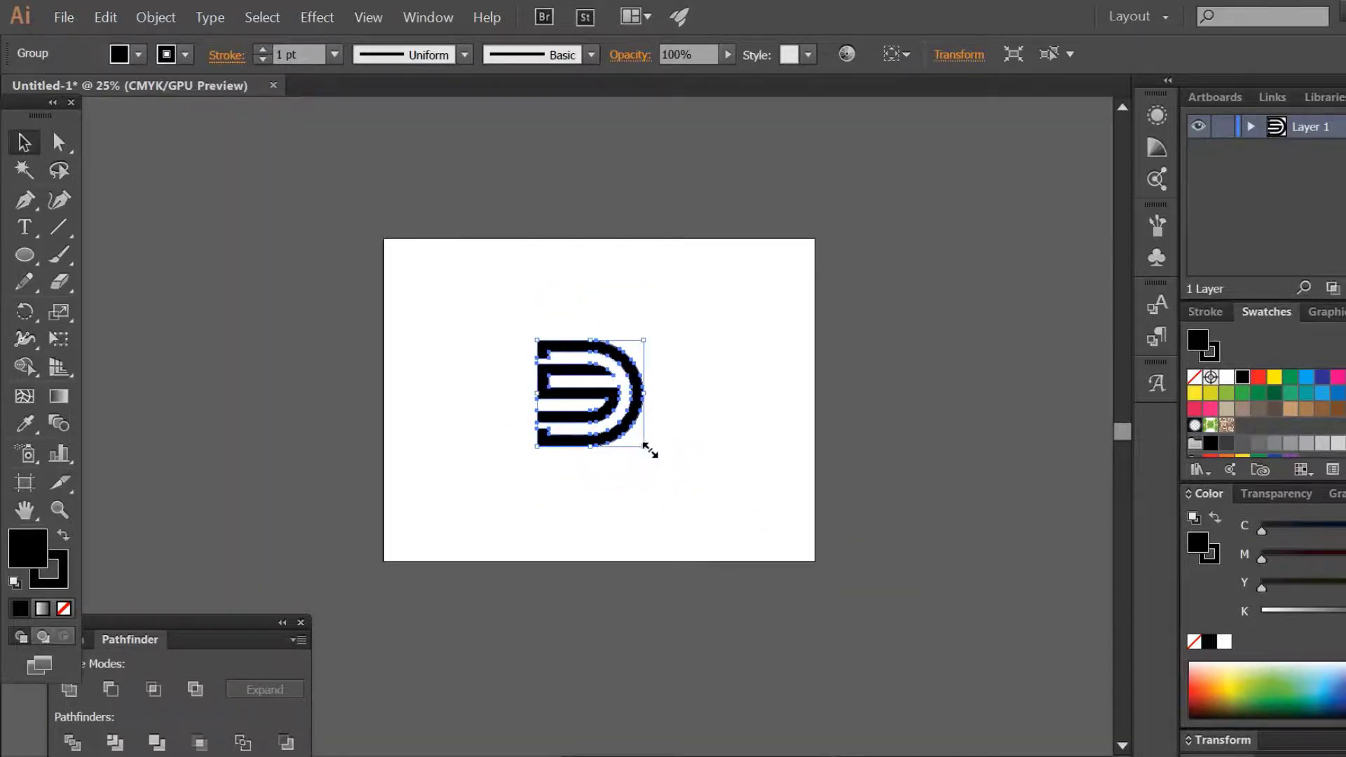
pyautogui.moveTo(650, 451); pyautogui.dragTo(673, 476)
pyautogui.click(895, 54)
pyautogui.click(939, 130)
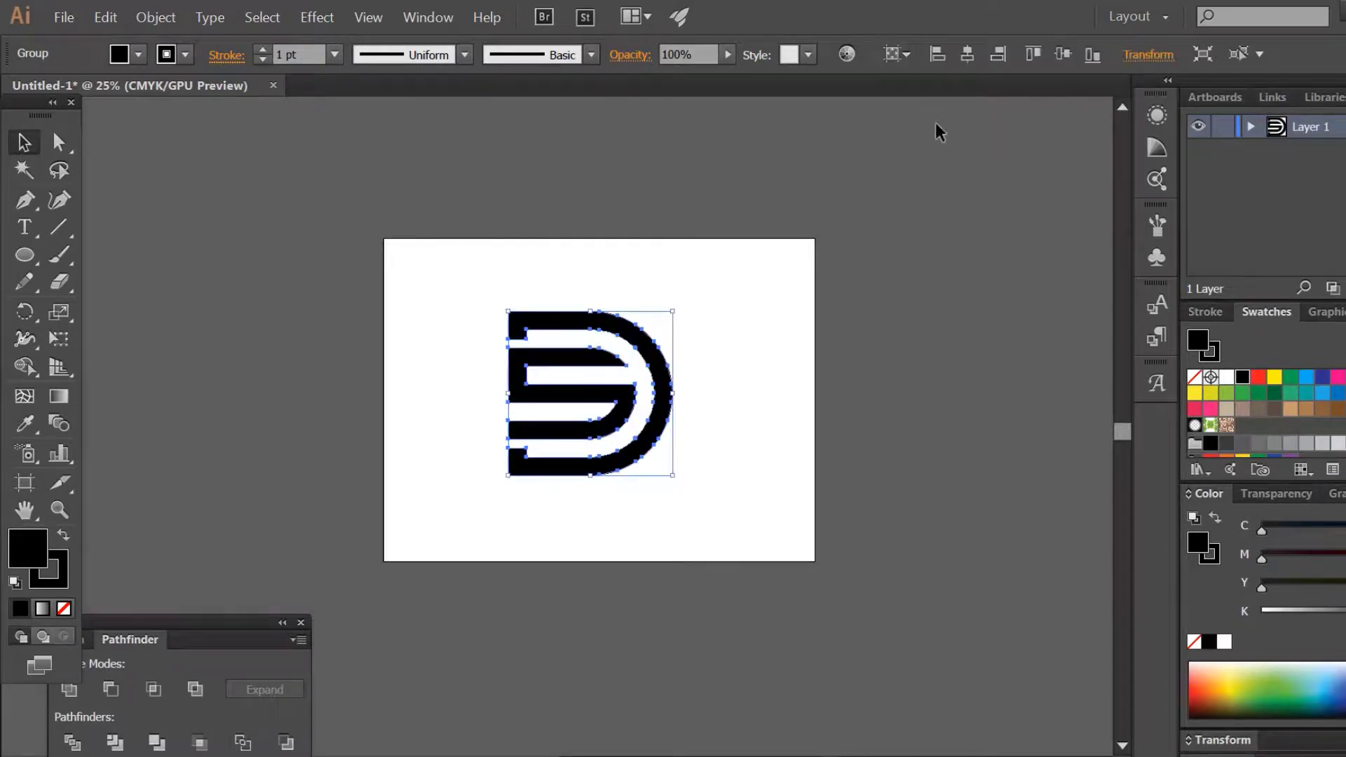
pyautogui.click(967, 54)
pyautogui.click(1058, 56)
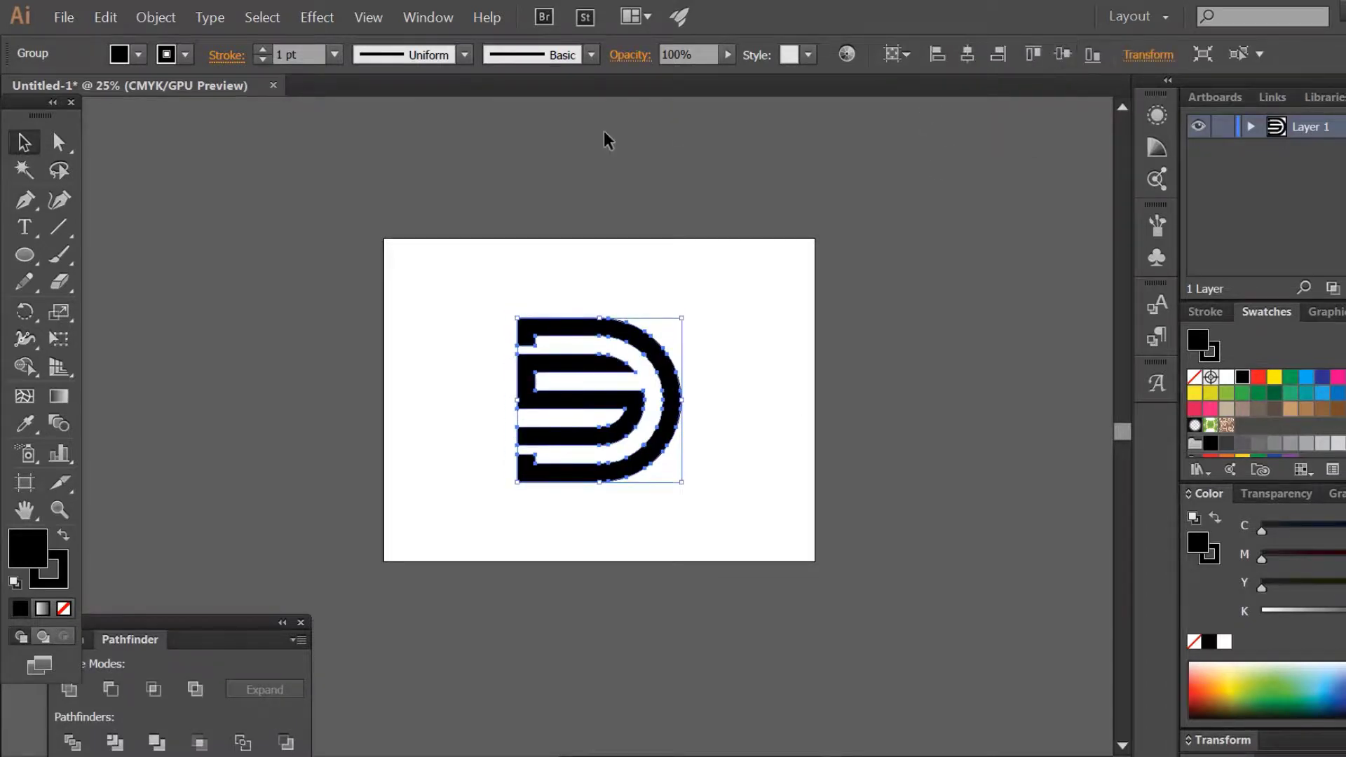
pyautogui.hotkey('ctrl', '+')
pyautogui.hotkey('ctrl', '+')
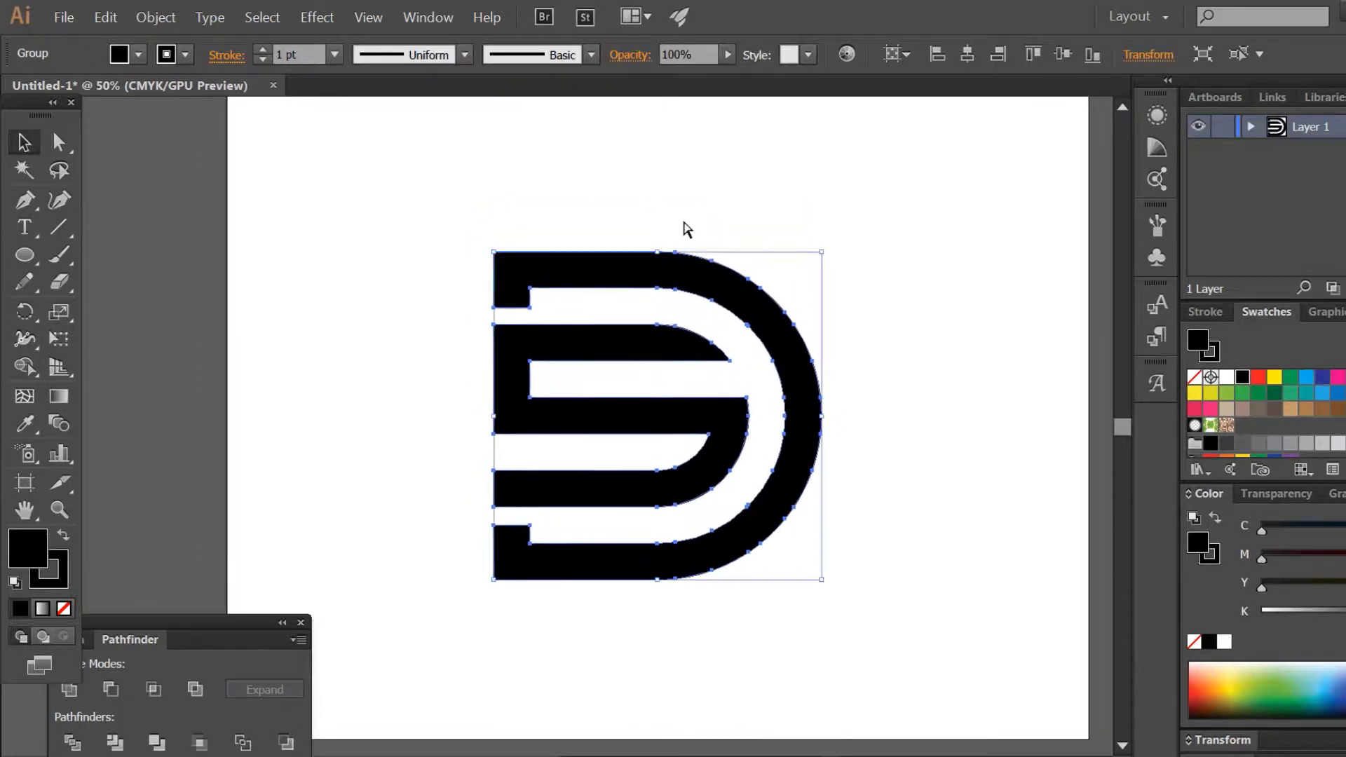
pyautogui.hotkey('ctrl', '+')
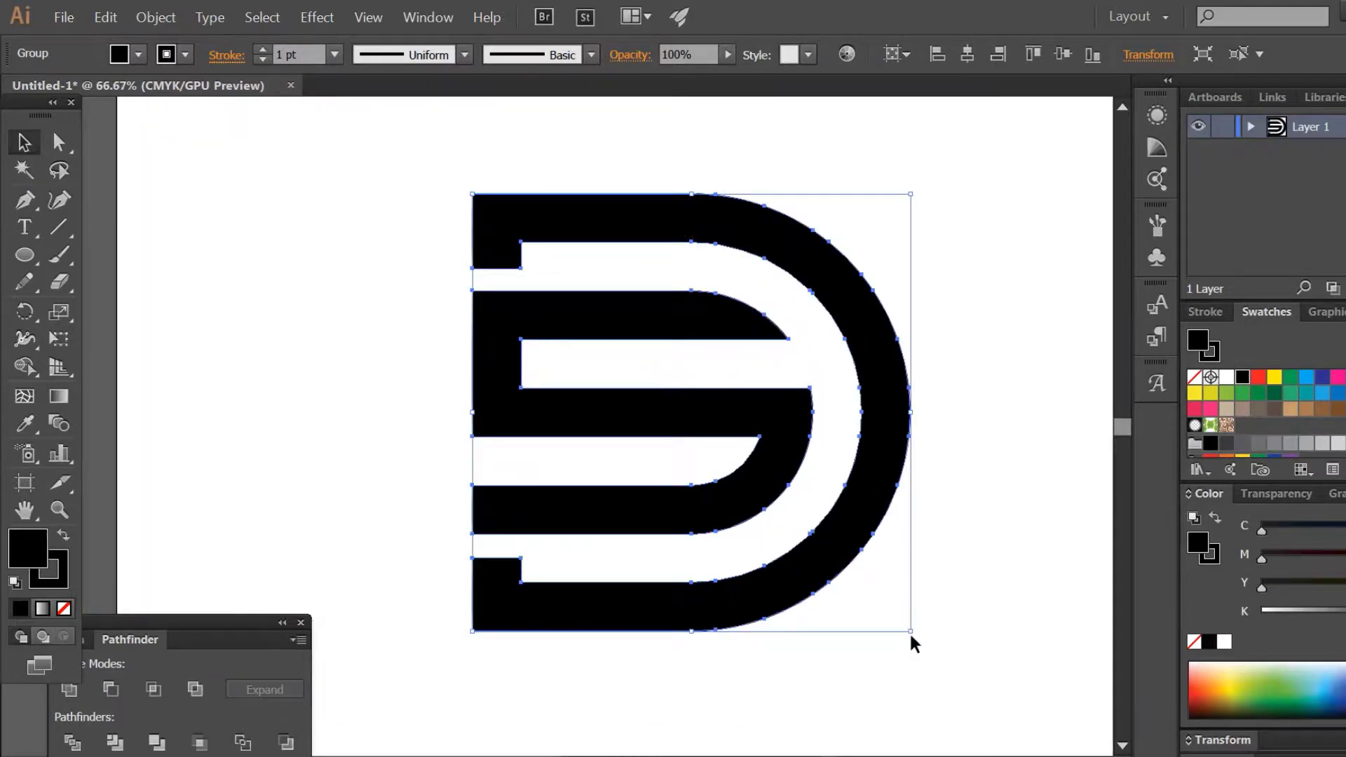
pyautogui.moveTo(911, 634); pyautogui.dragTo(867, 589)
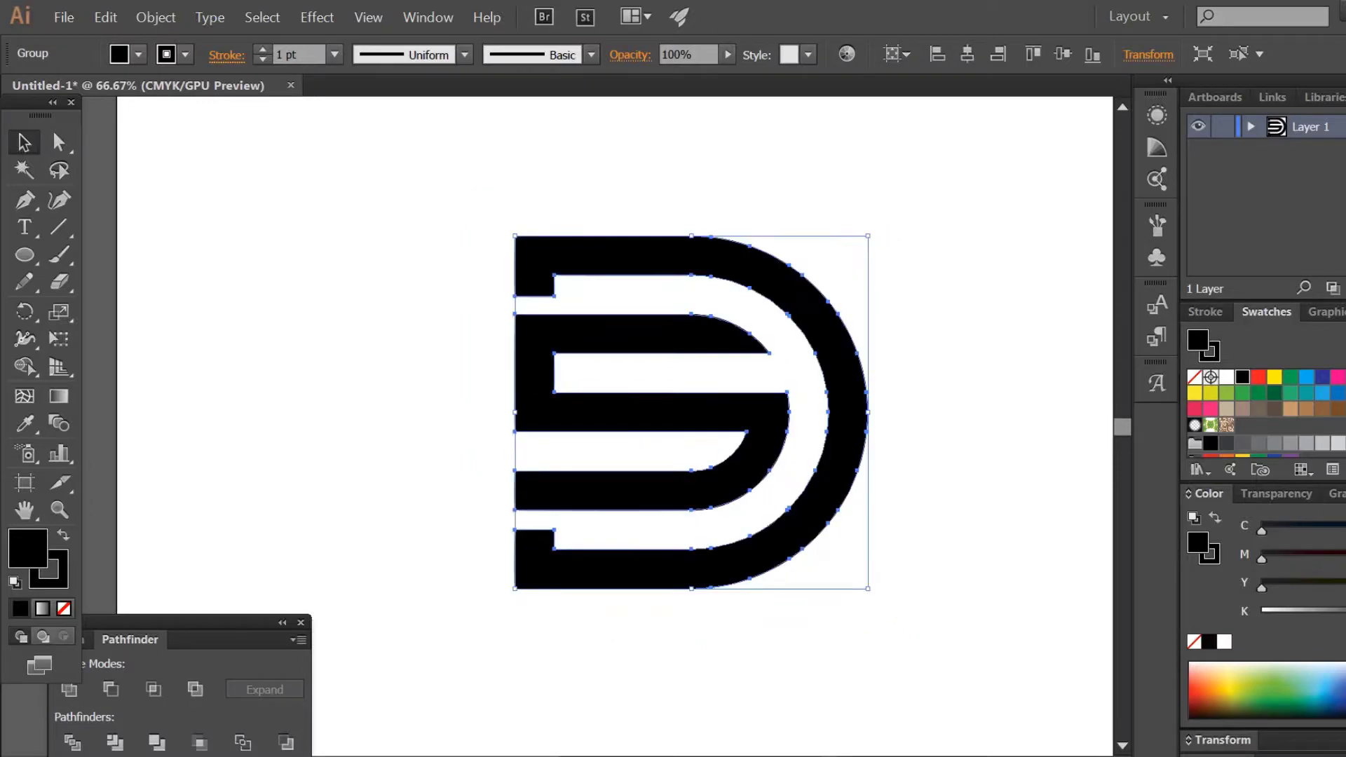